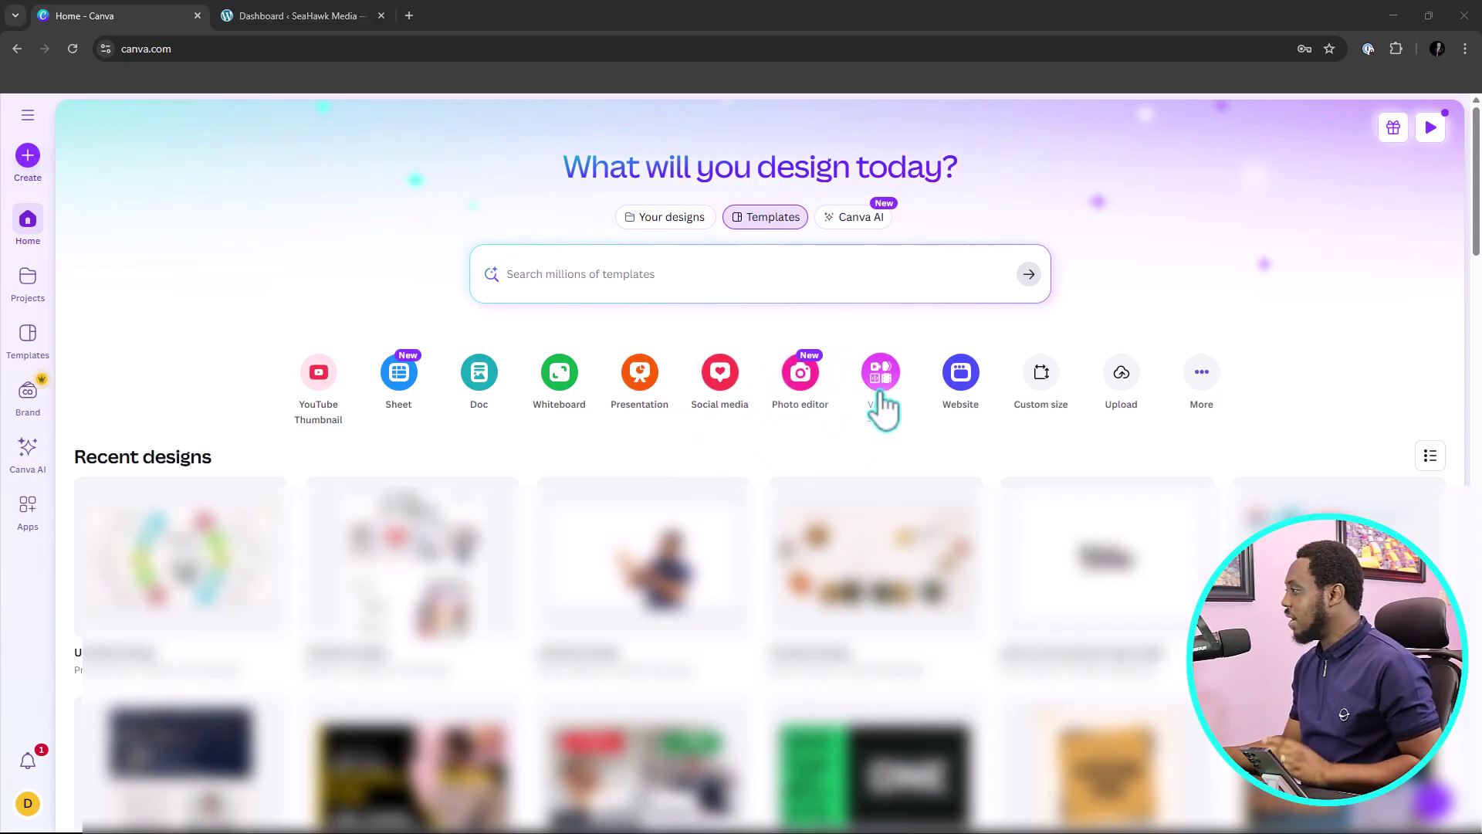
Create a new website design and title it "website design template"
{"action": "left_click", "coordinate": [961, 378]}
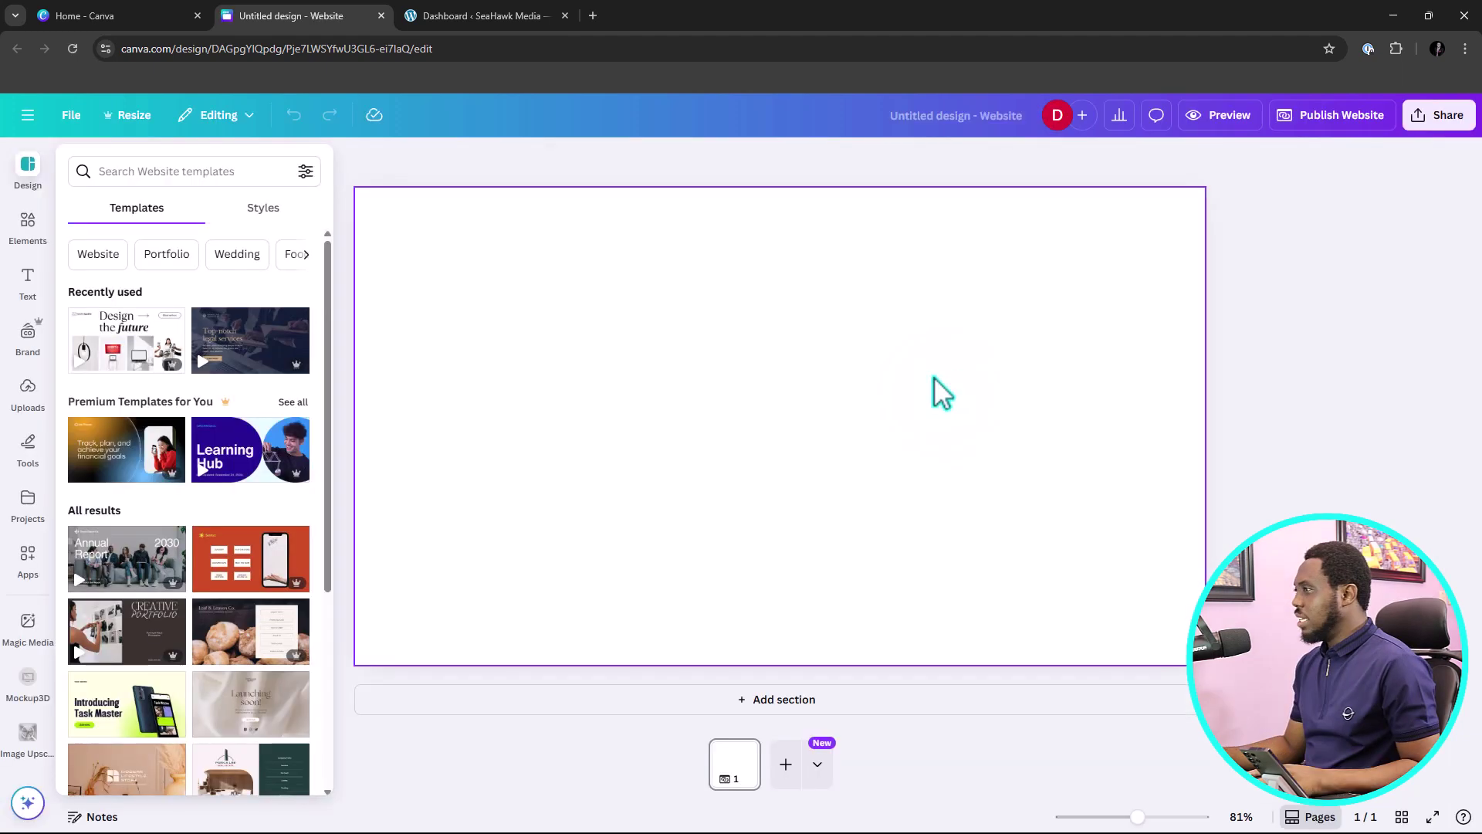
{"action": "left_click", "coordinate": [948, 116]}
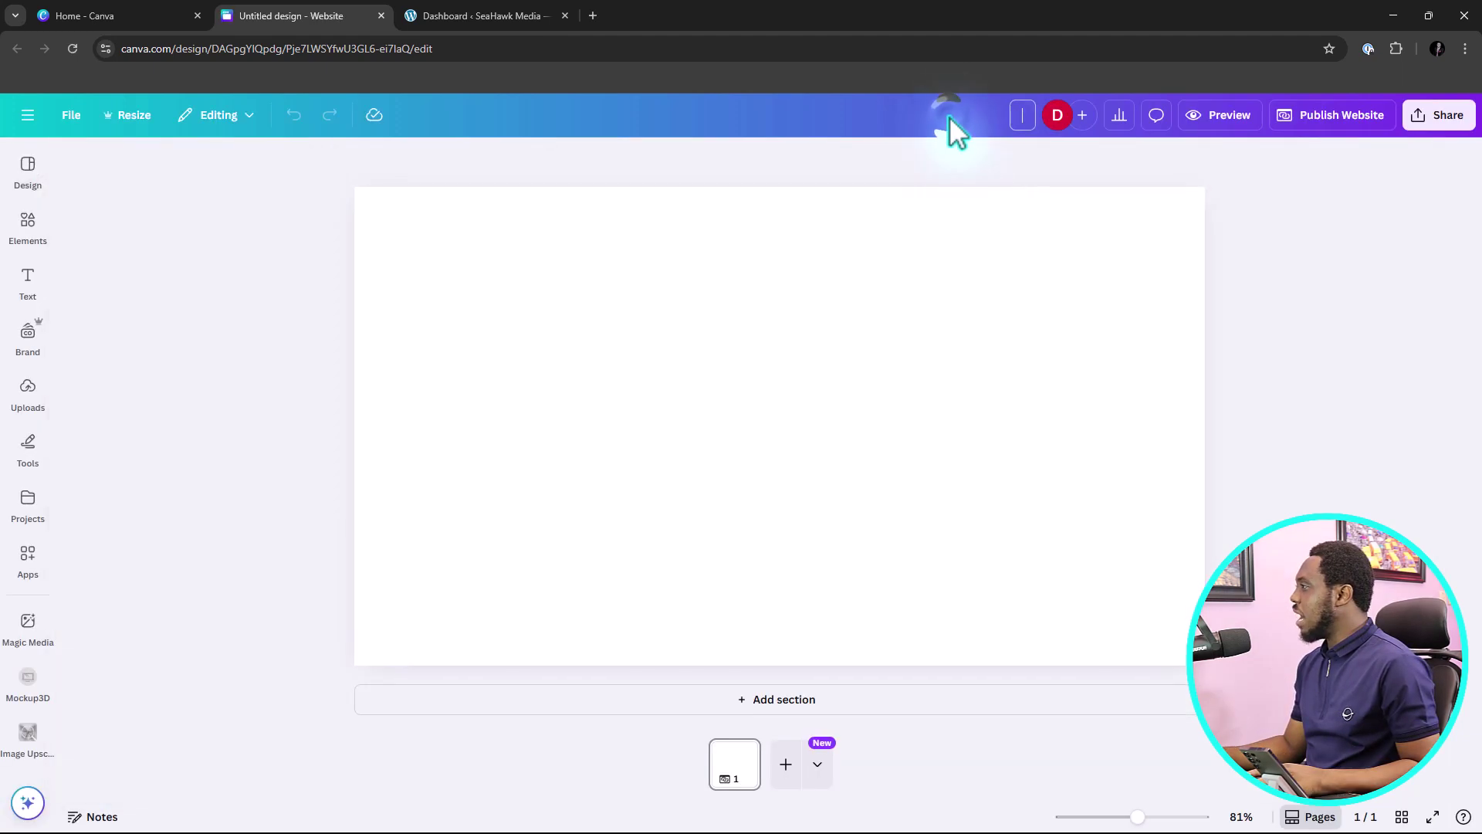
{"action": "key", "text": "BackSpace"}
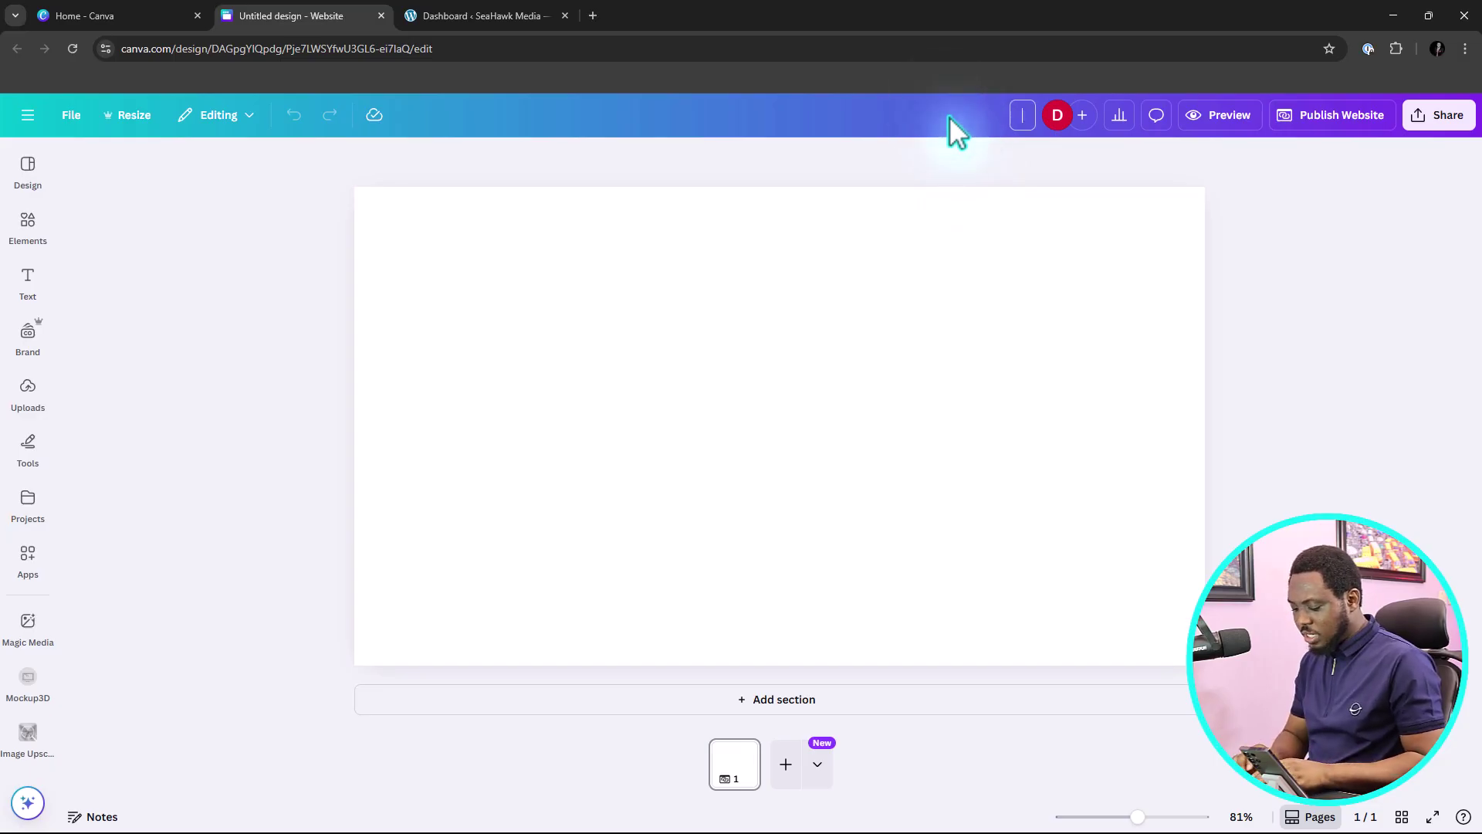
{"action": "type", "text": "website design template"}
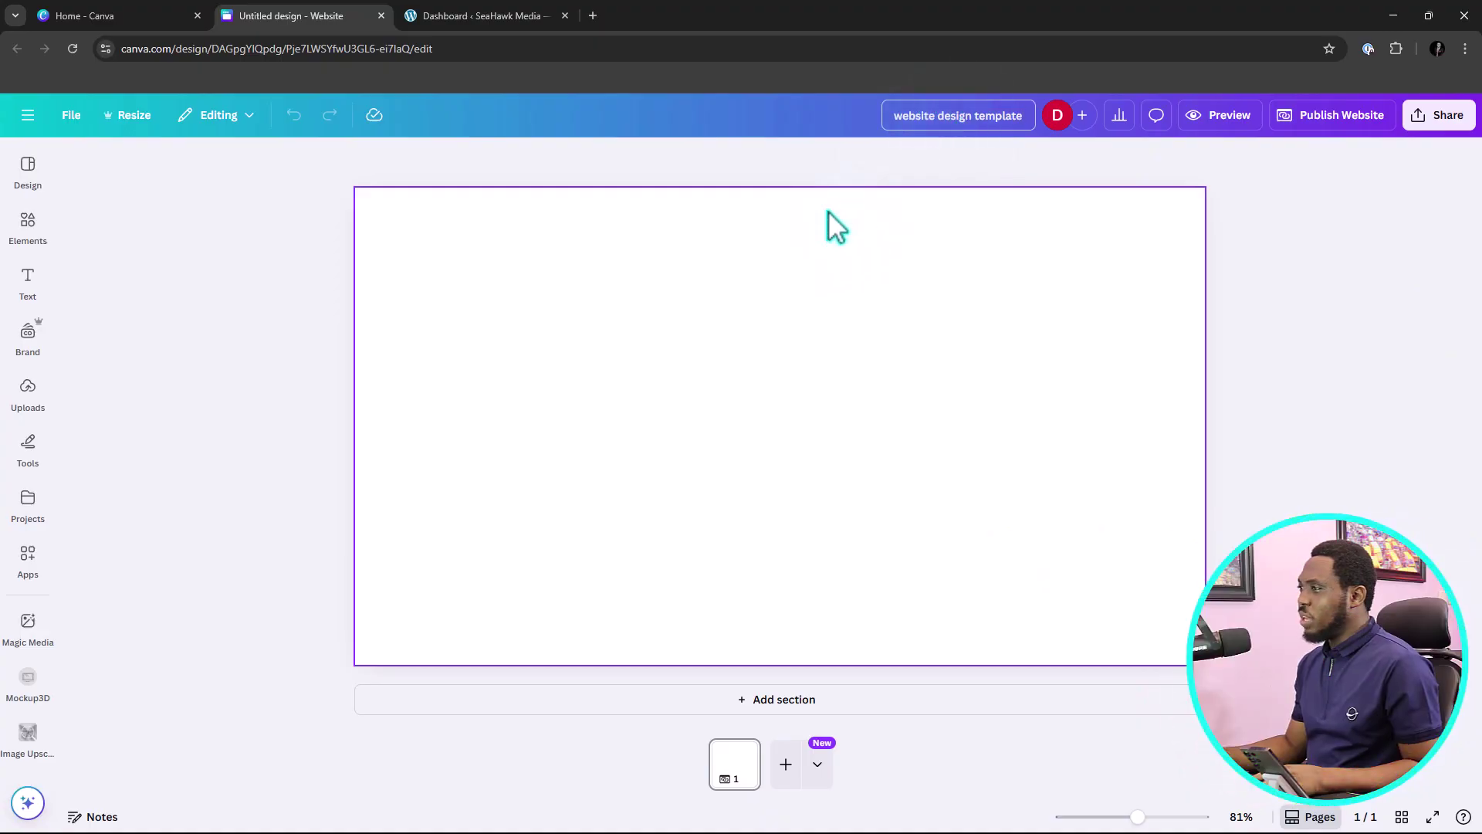
Apply the Annual Report 2030 section of the premium Corporate Report Website template to the blank page
{"action": "left_click", "coordinate": [28, 175]}
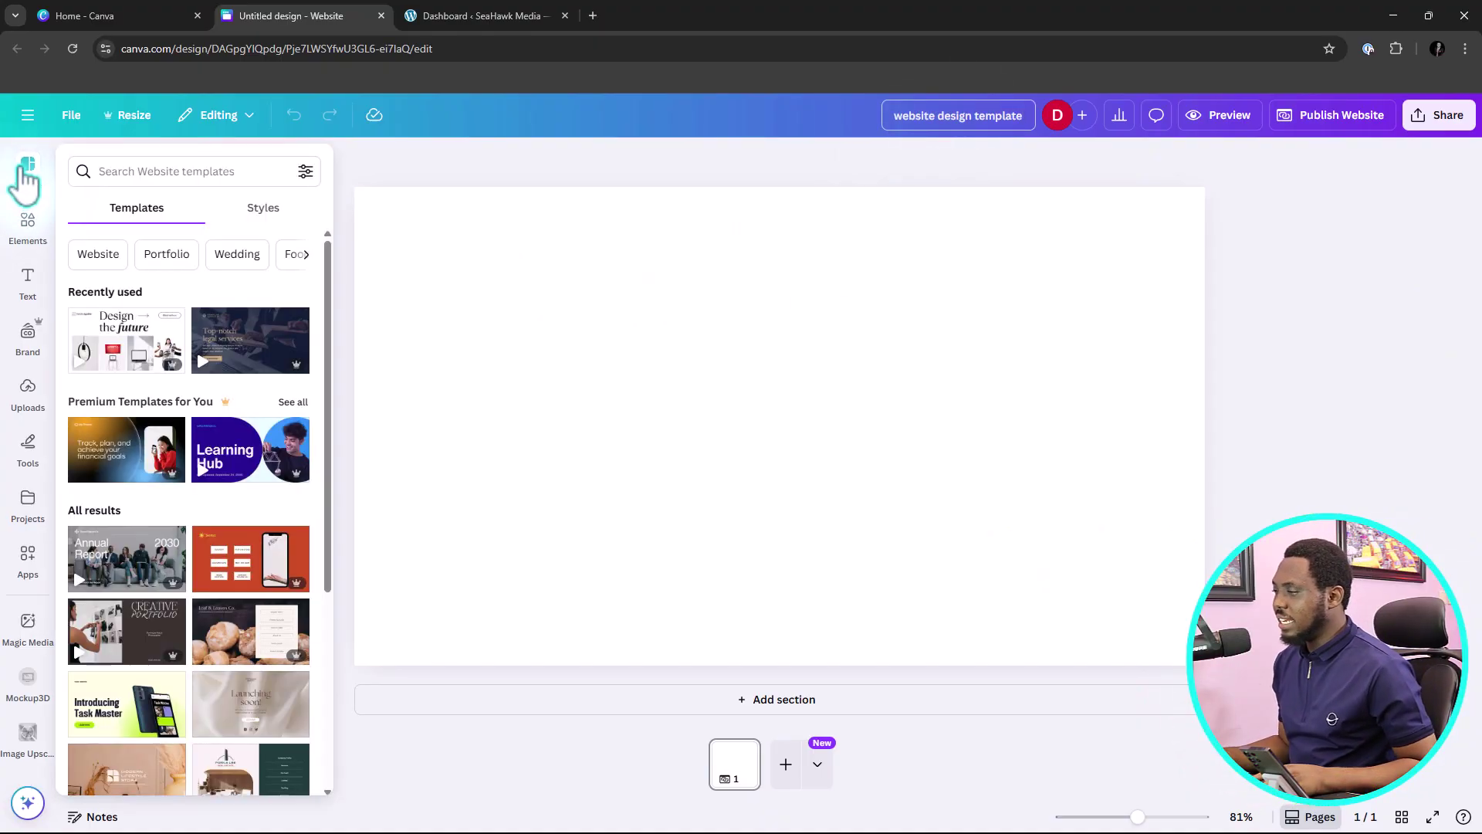
{"action": "left_click", "coordinate": [159, 466]}
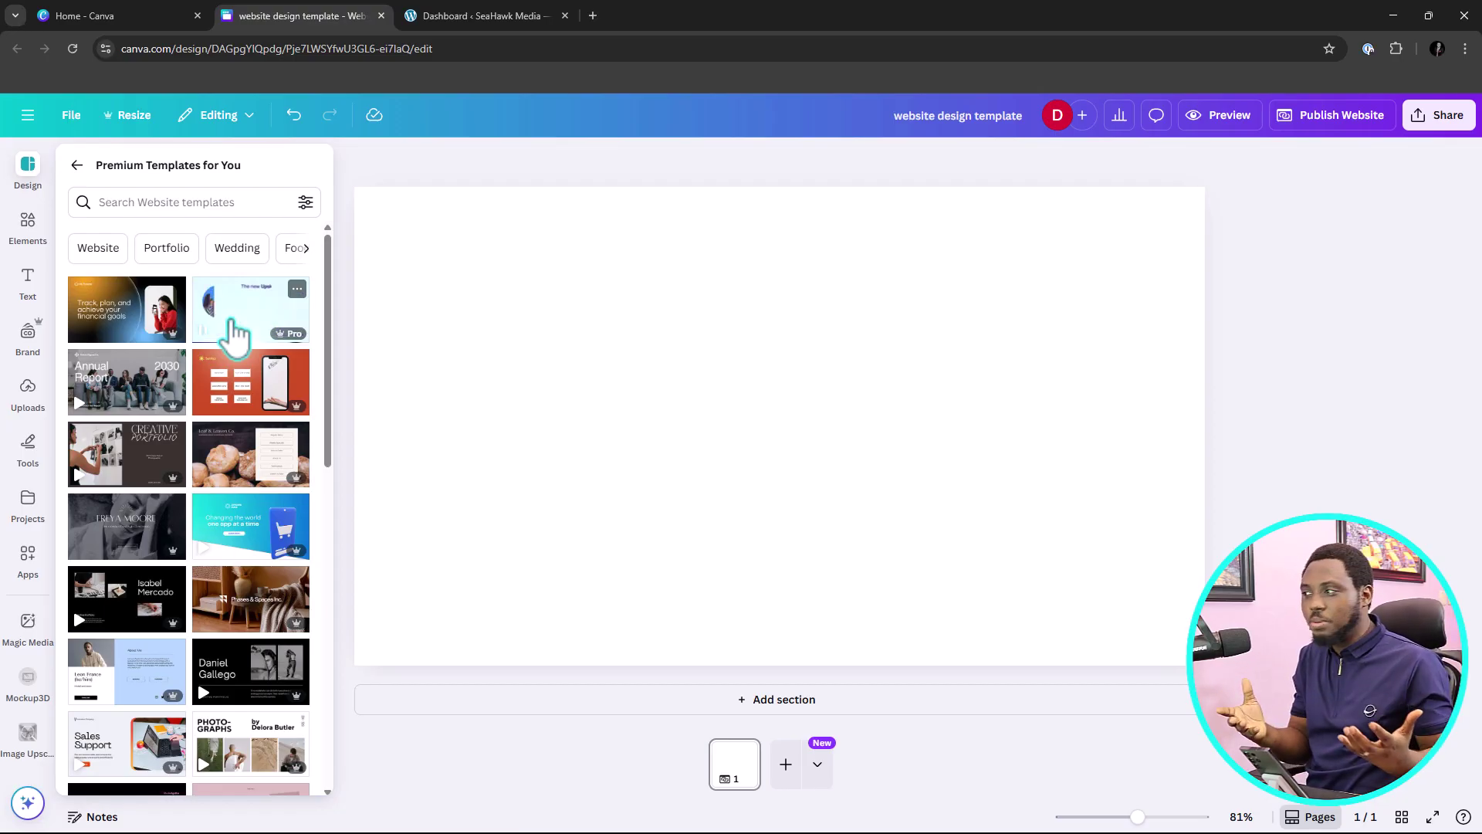
{"action": "left_click", "coordinate": [112, 392]}
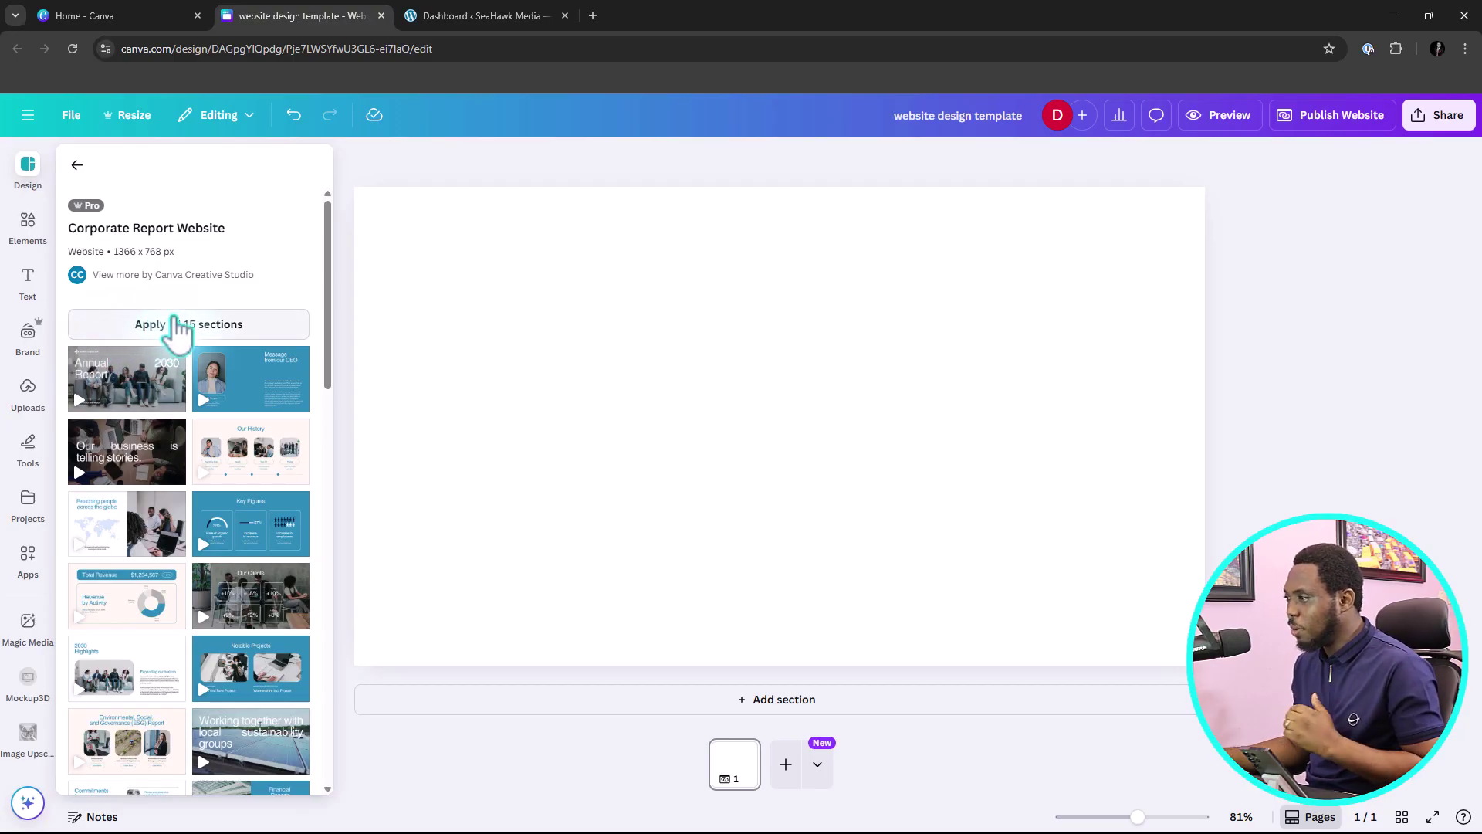
{"action": "left_click", "coordinate": [124, 394]}
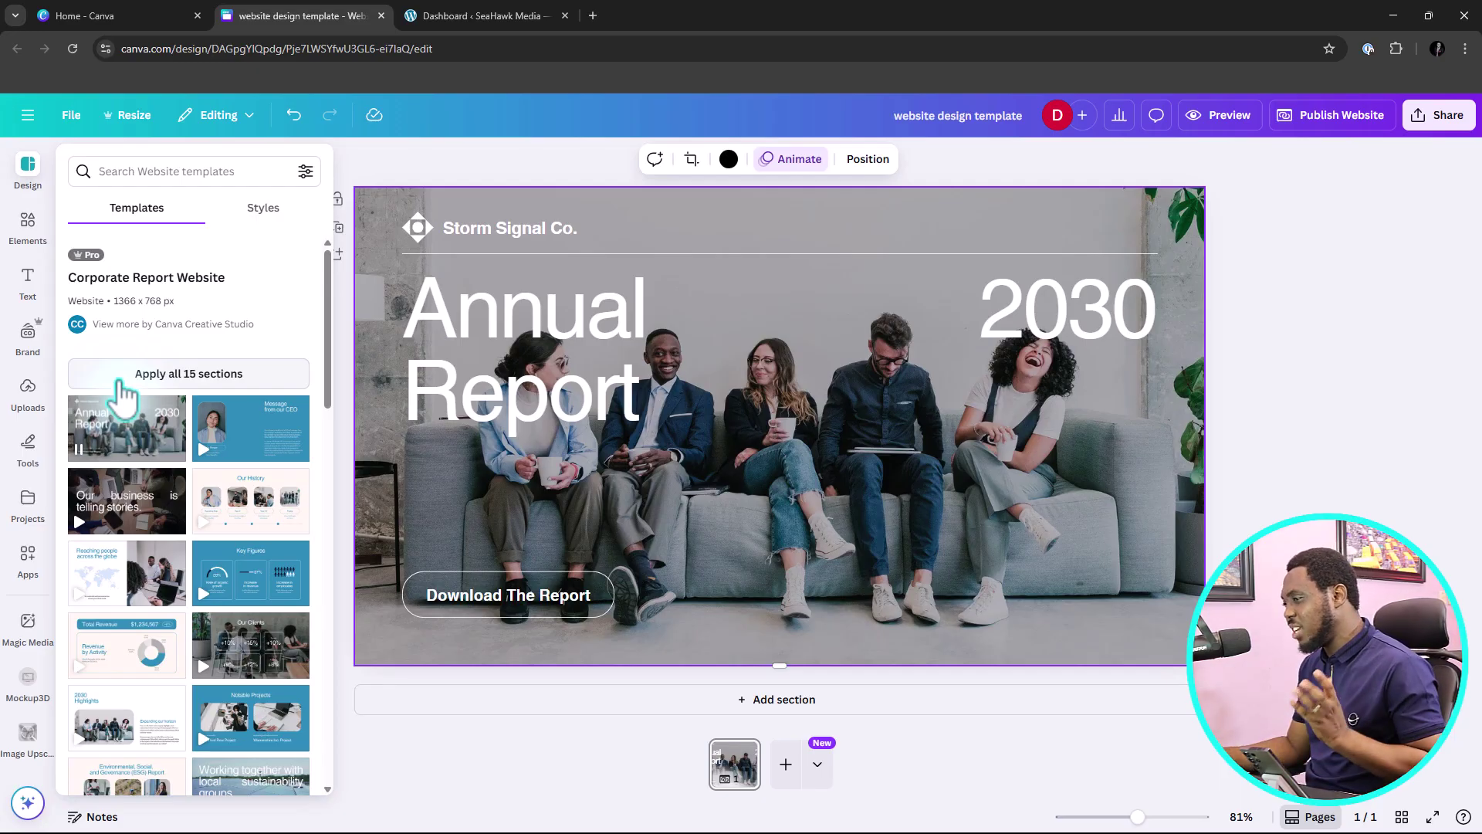
Add a second section below the Annual Report and apply the "Reaching people across the globe" layout to it
{"action": "scroll", "coordinate": [124, 401], "scroll_direction": "down", "scroll_amount": 1}
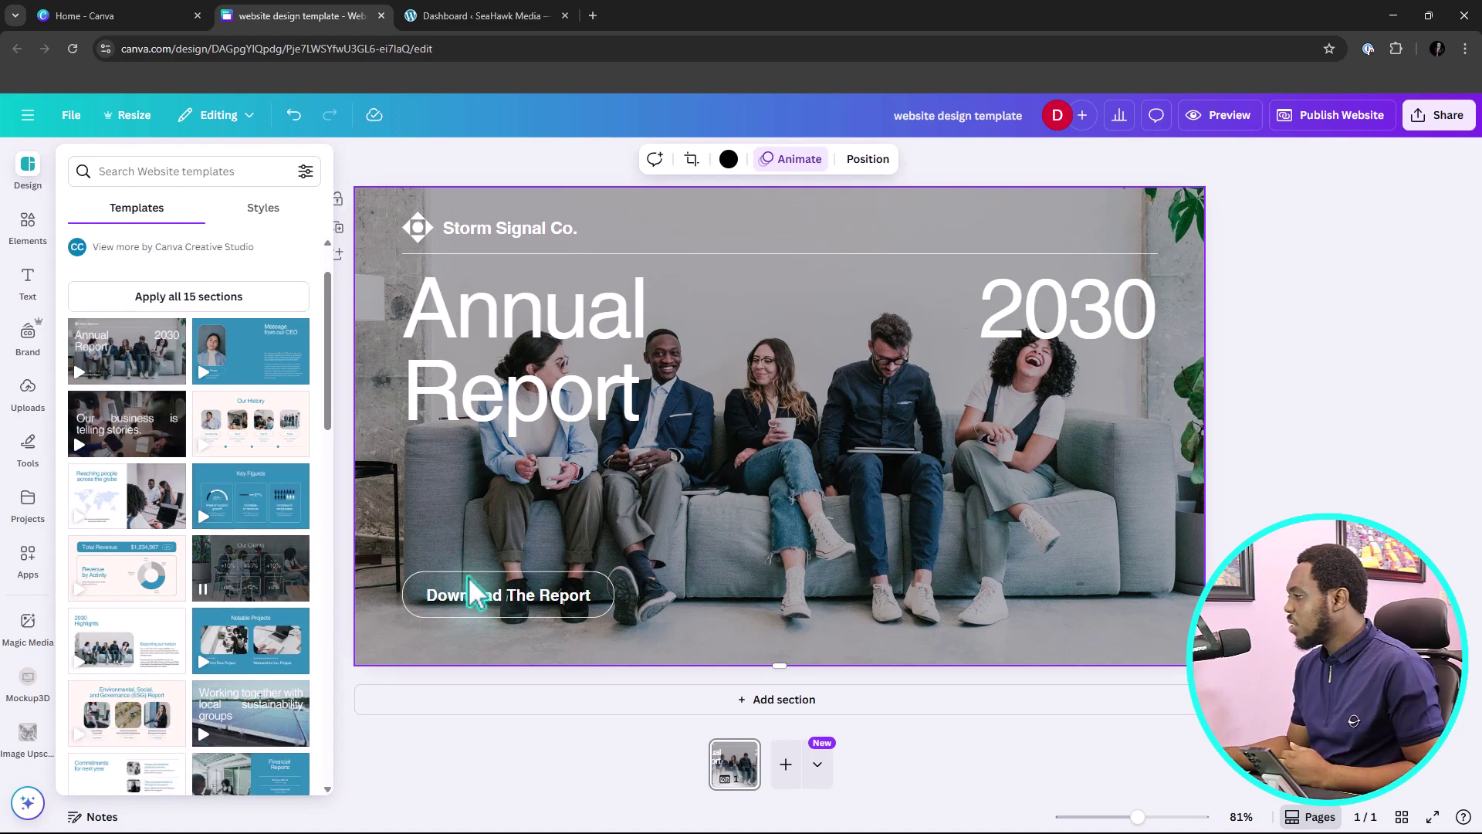
{"action": "left_click", "coordinate": [772, 701]}
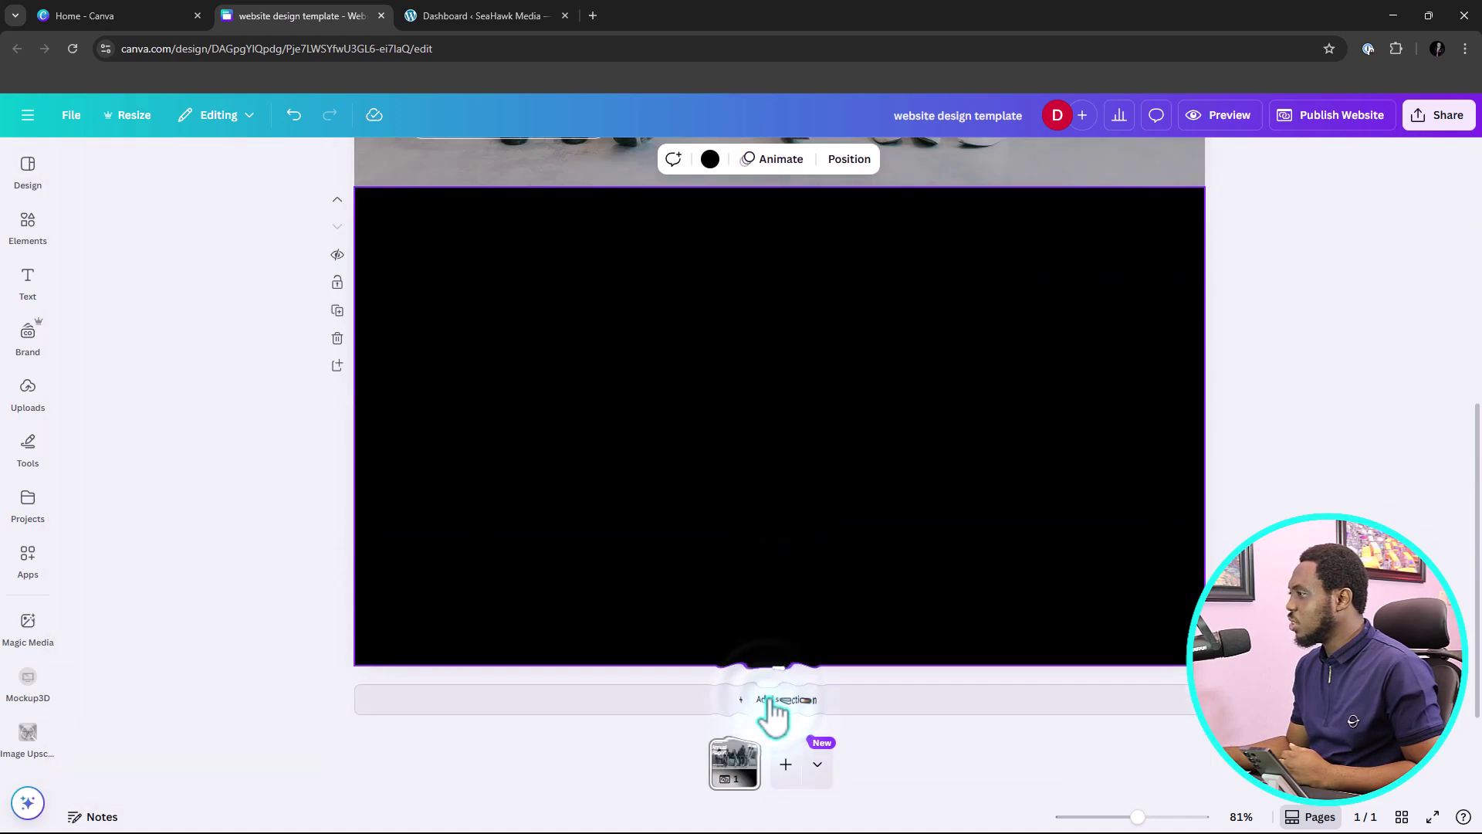
{"action": "left_click", "coordinate": [31, 189]}
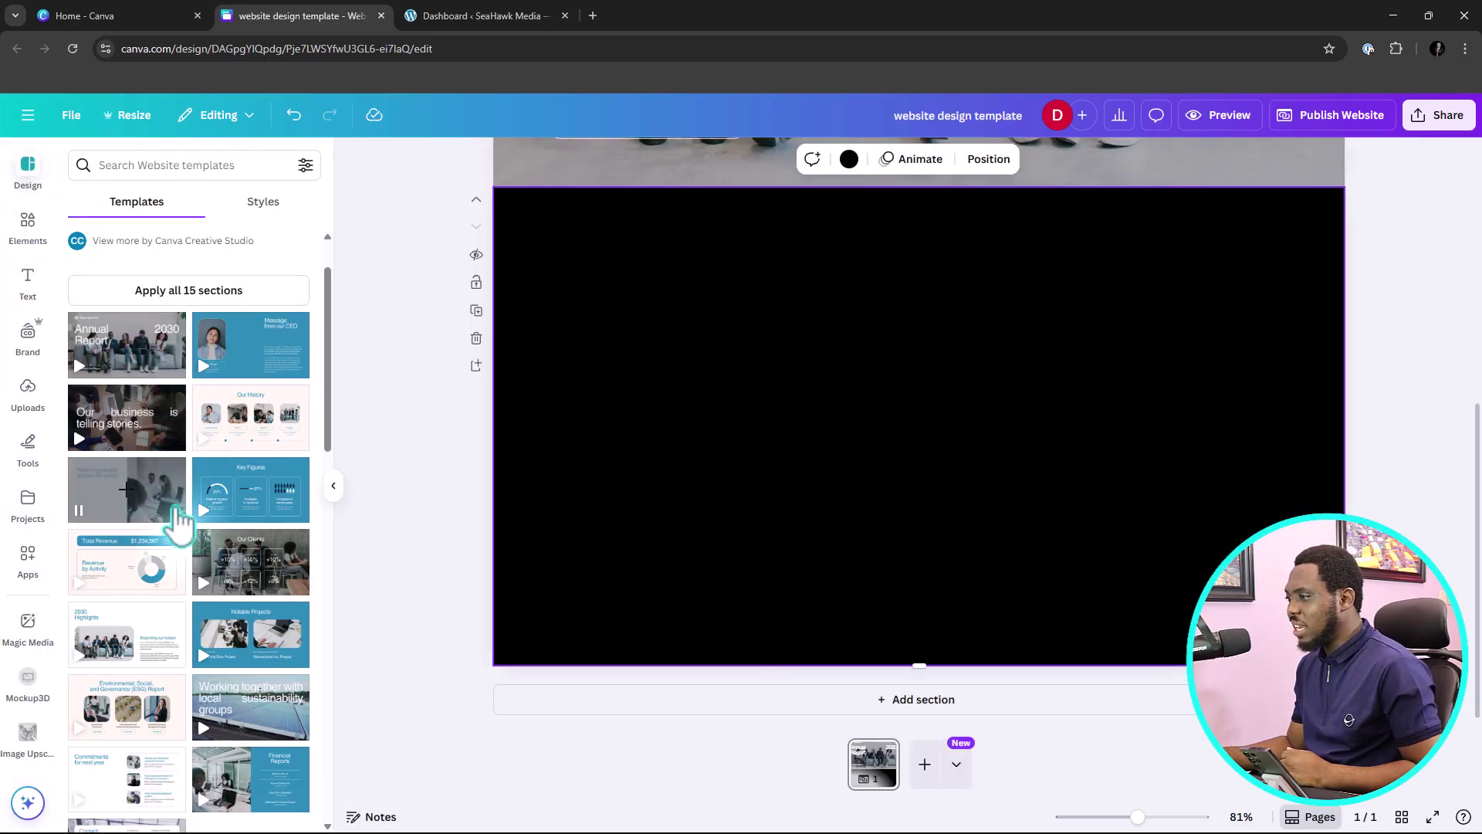
{"action": "left_click", "coordinate": [120, 510]}
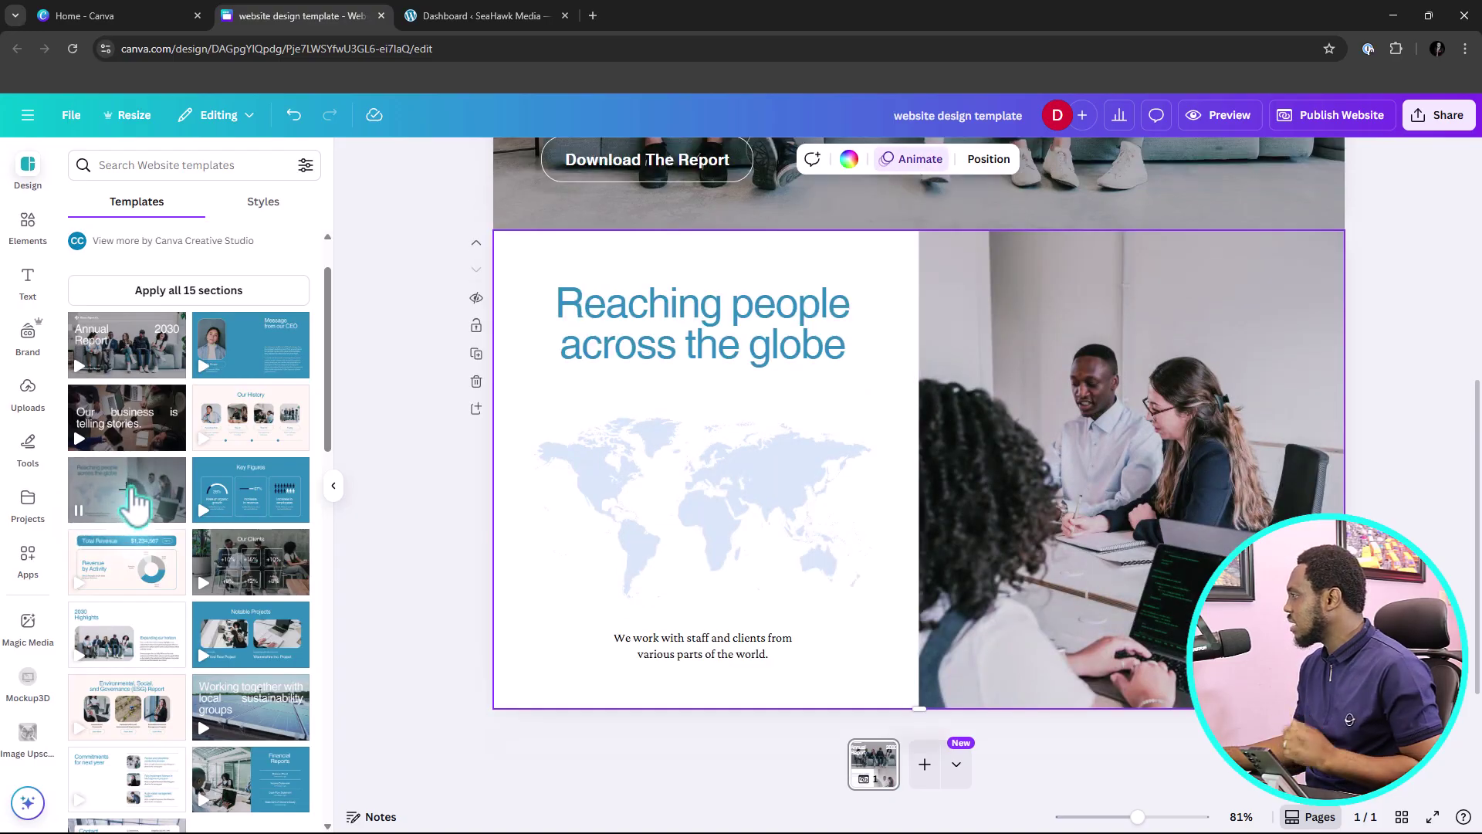
{"action": "scroll", "coordinate": [879, 456], "scroll_direction": "up", "scroll_amount": 5}
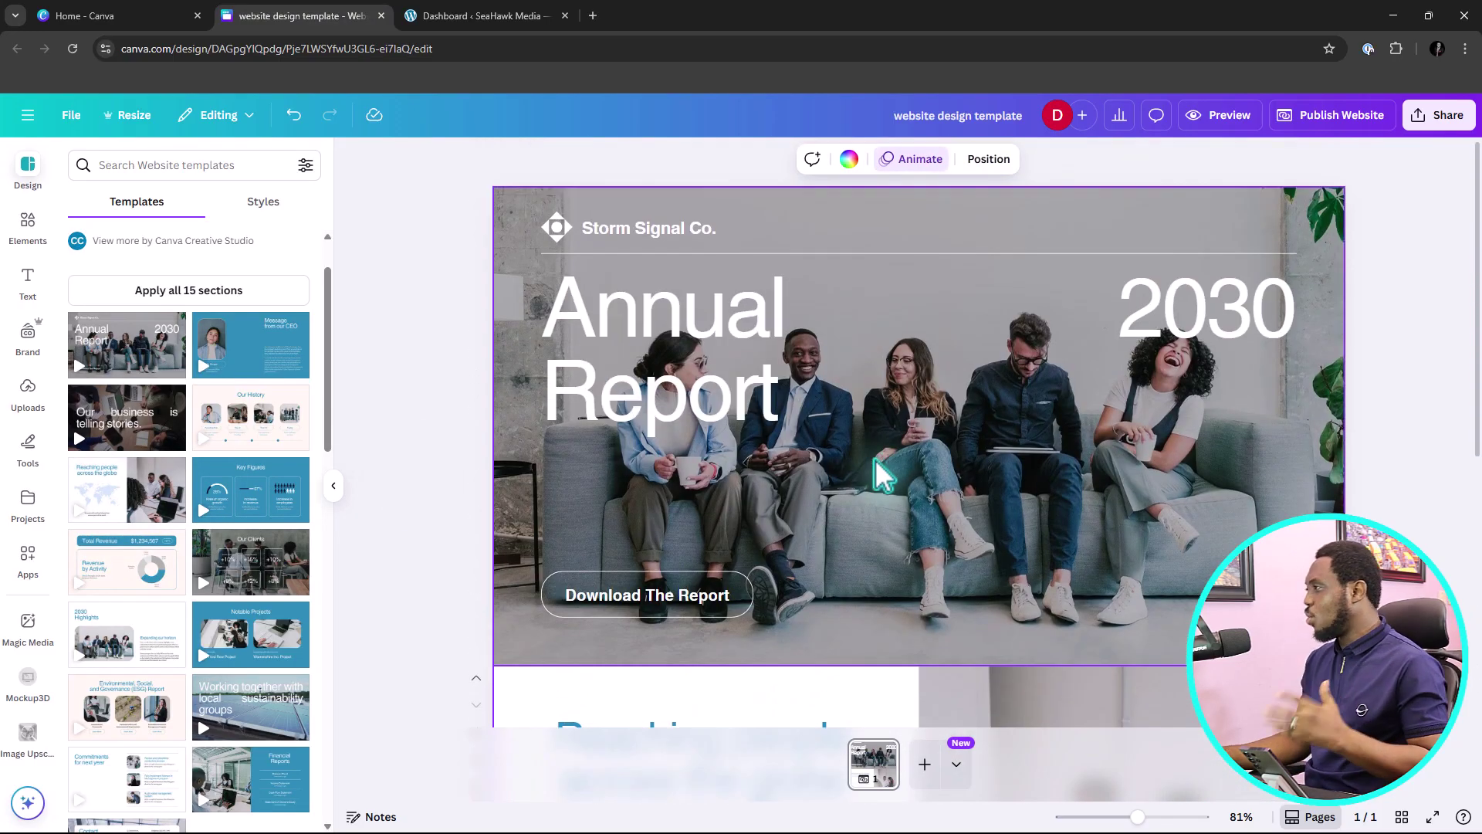
{"action": "scroll", "coordinate": [885, 456], "scroll_direction": "down", "scroll_amount": 5}
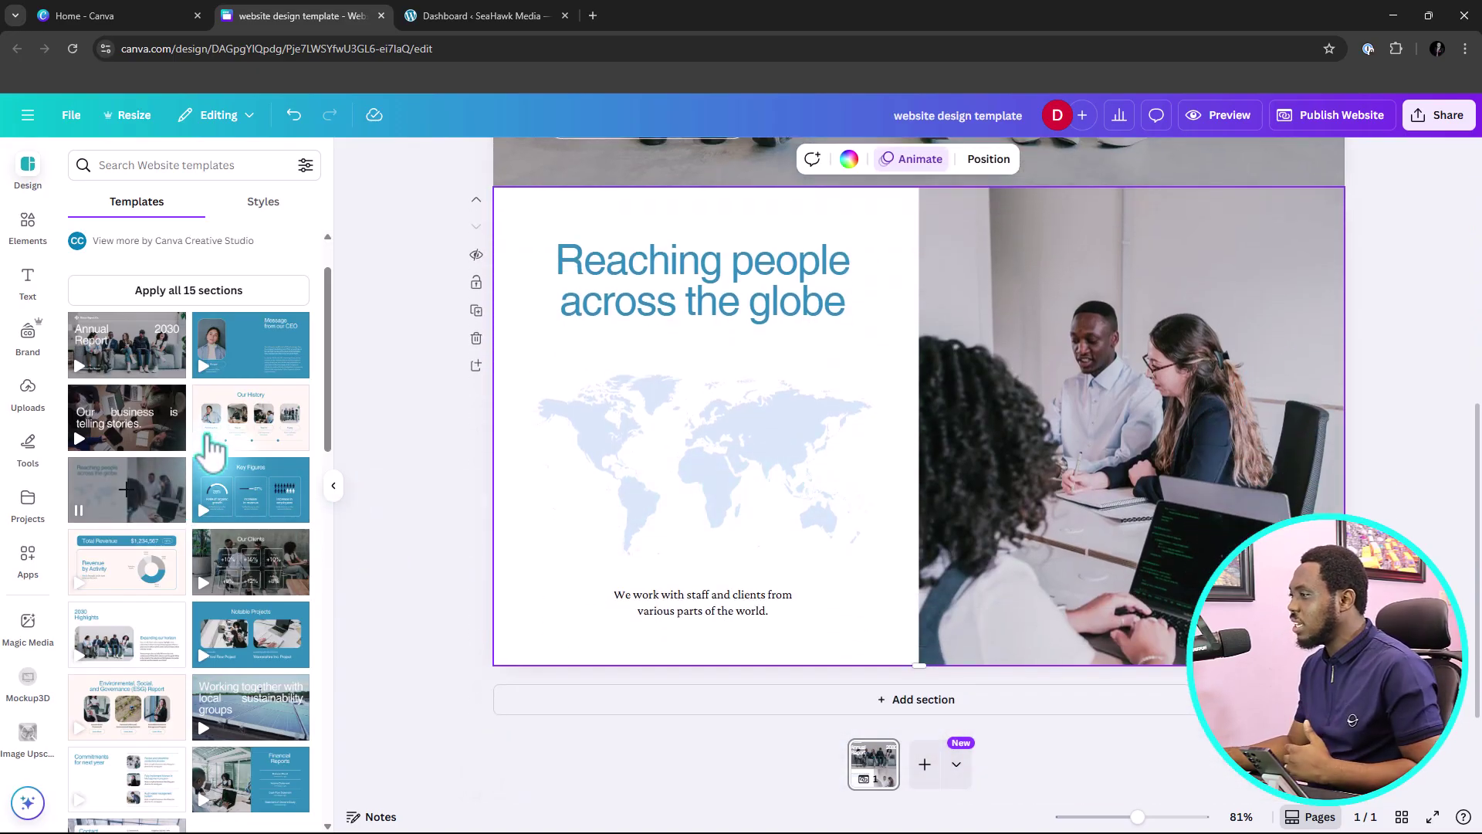
Add a third section and apply the template's "Our History" timeline layout to it
{"action": "left_click", "coordinate": [934, 701]}
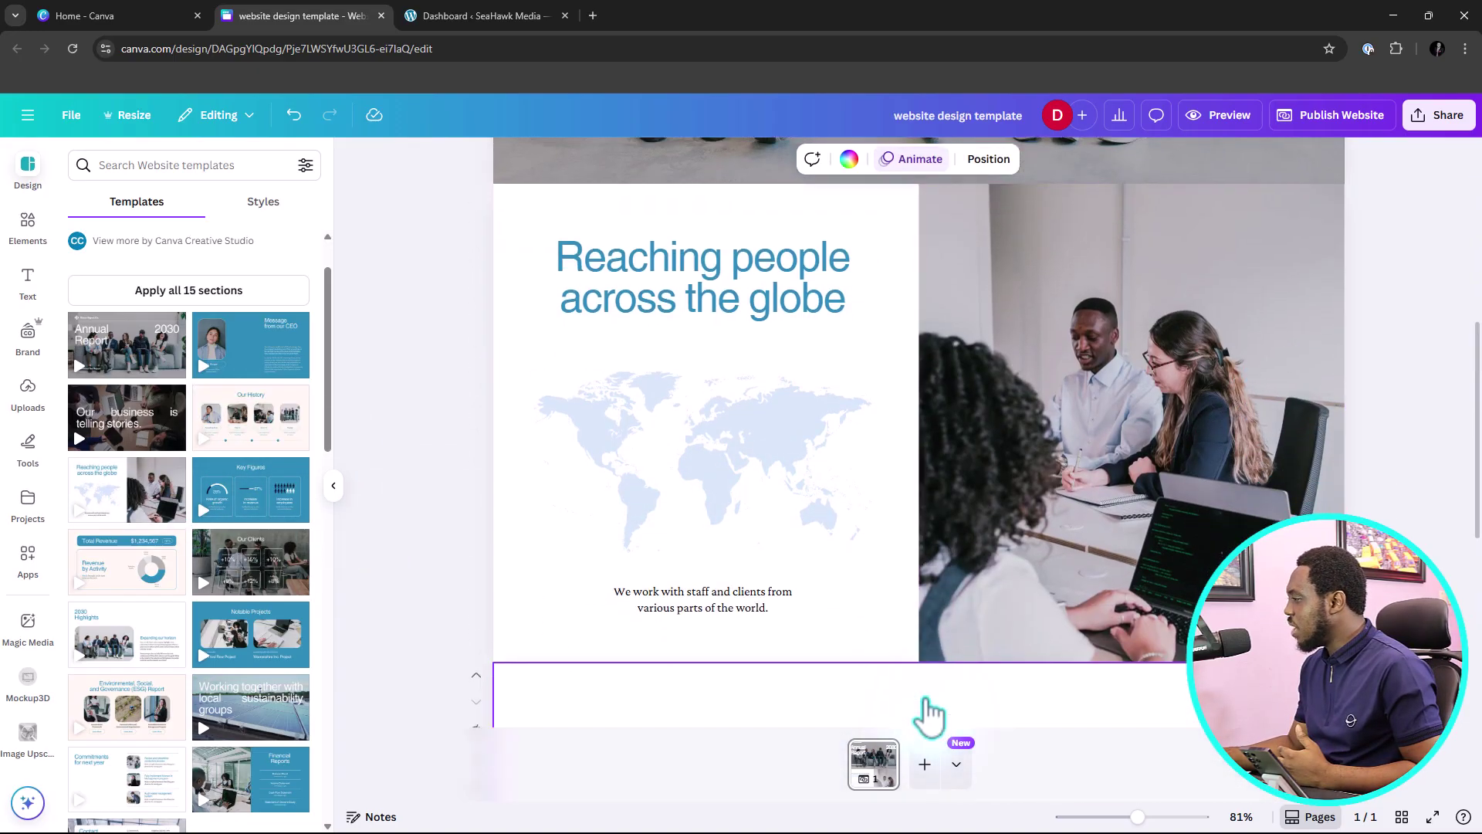
{"action": "left_click", "coordinate": [239, 433]}
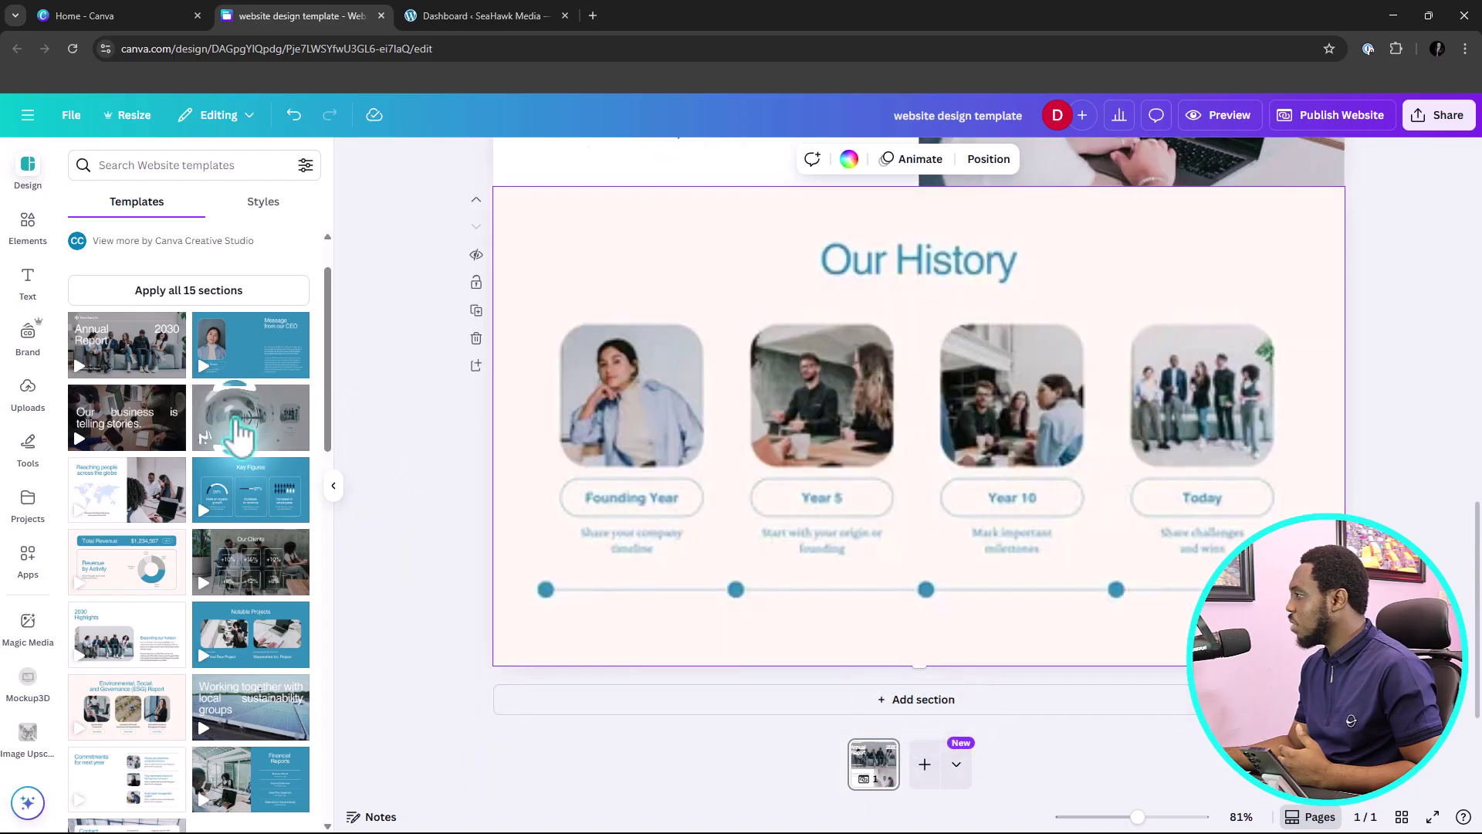
{"action": "scroll", "coordinate": [199, 489], "scroll_direction": "down", "scroll_amount": 3}
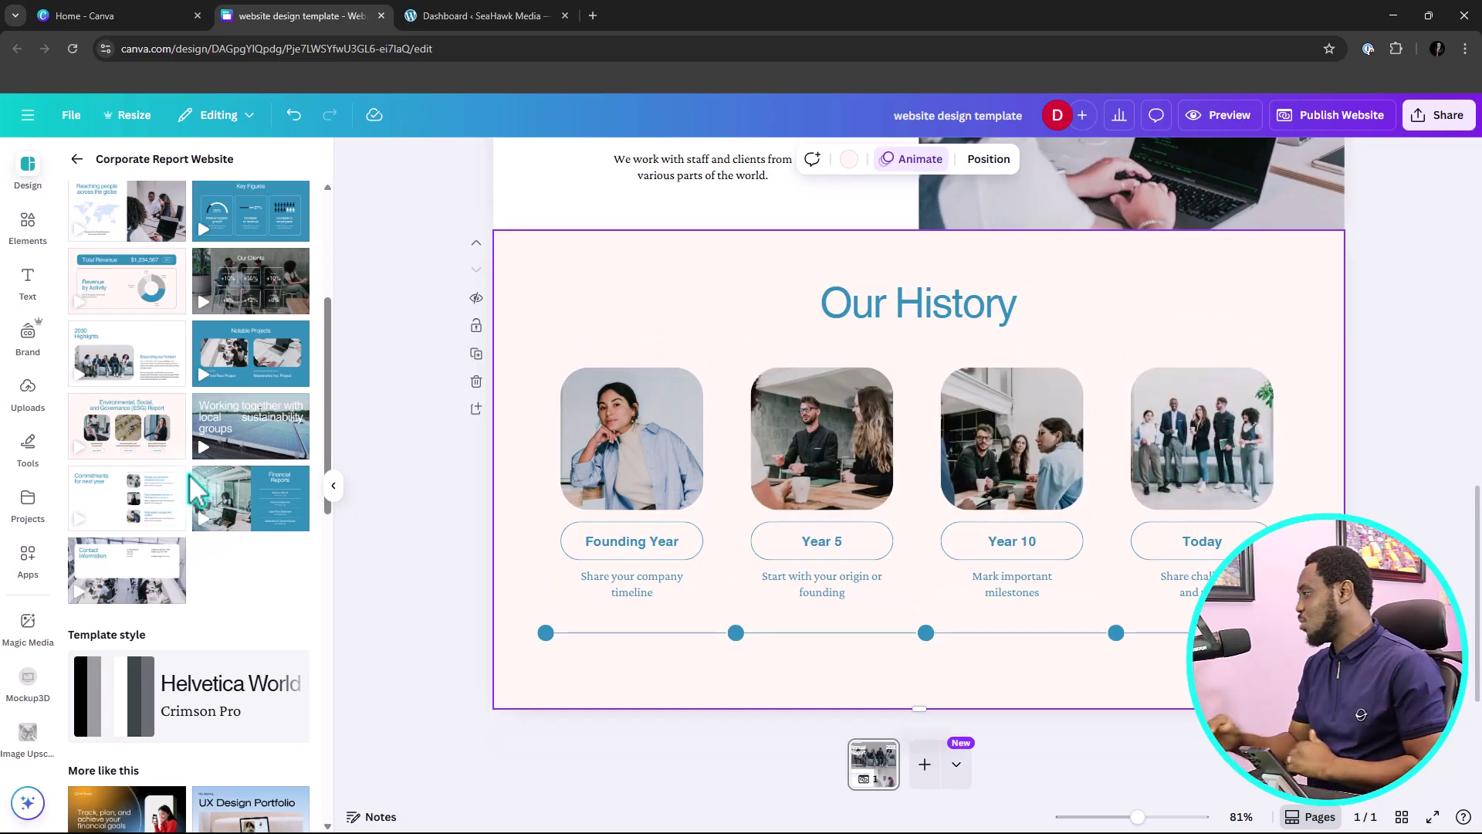
Replace the heading above the world map in the second section with "This is about US"
{"action": "scroll", "coordinate": [745, 316], "scroll_direction": "up", "scroll_amount": 5}
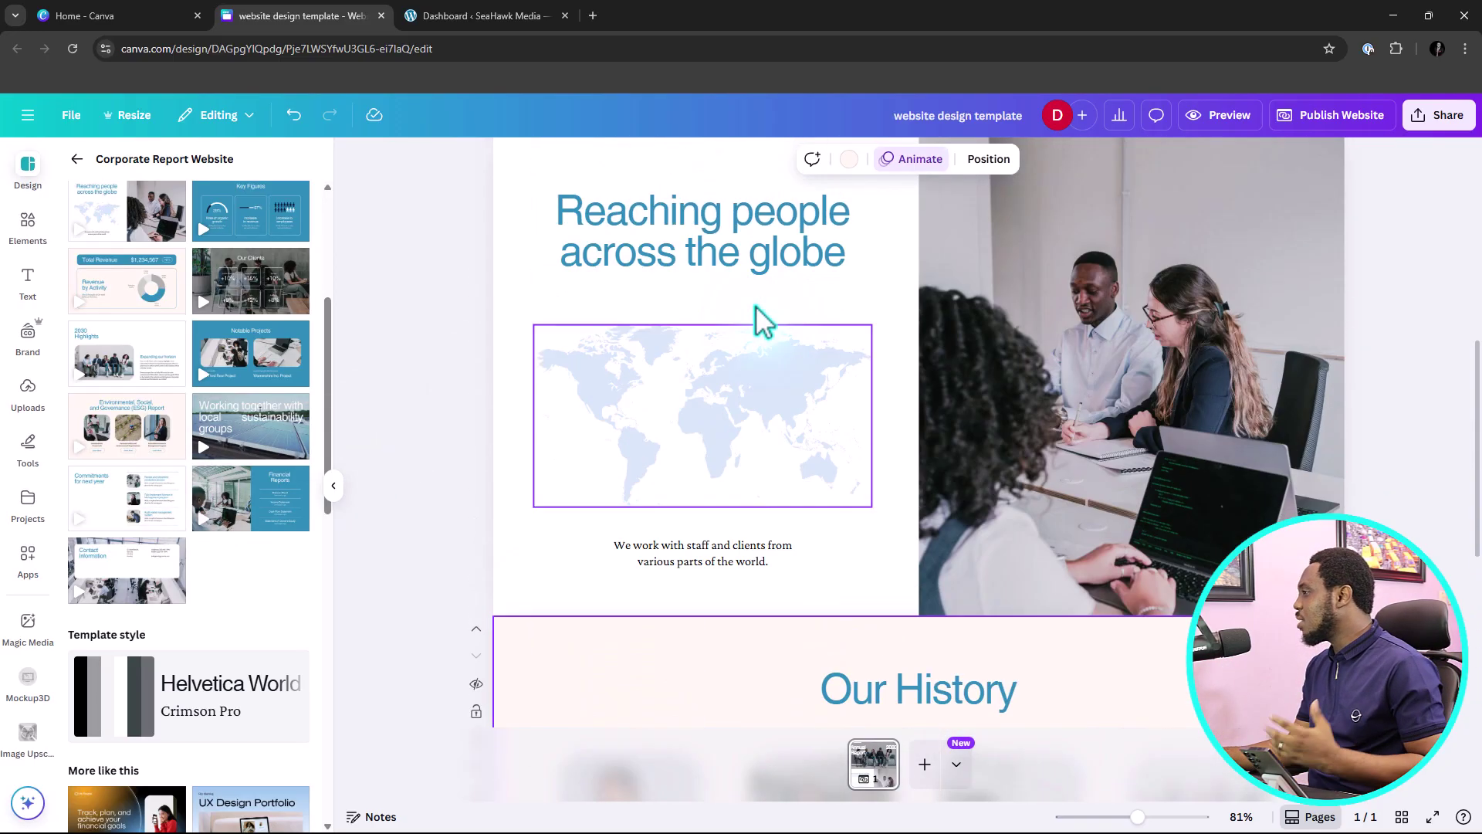
{"action": "left_click", "coordinate": [677, 251]}
{"action": "double_click", "coordinate": [677, 252]}
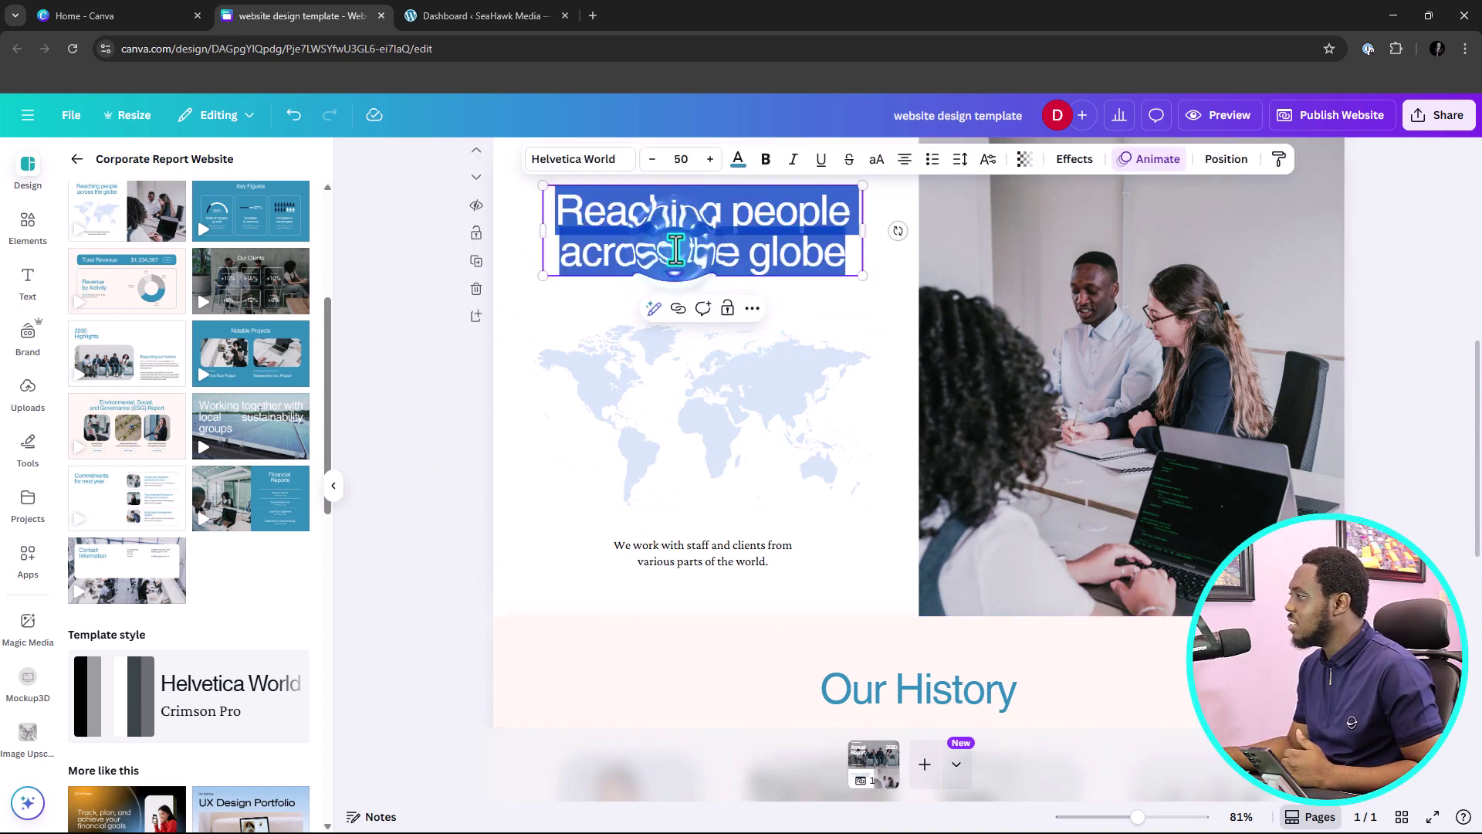
{"action": "type", "text": "Th"}
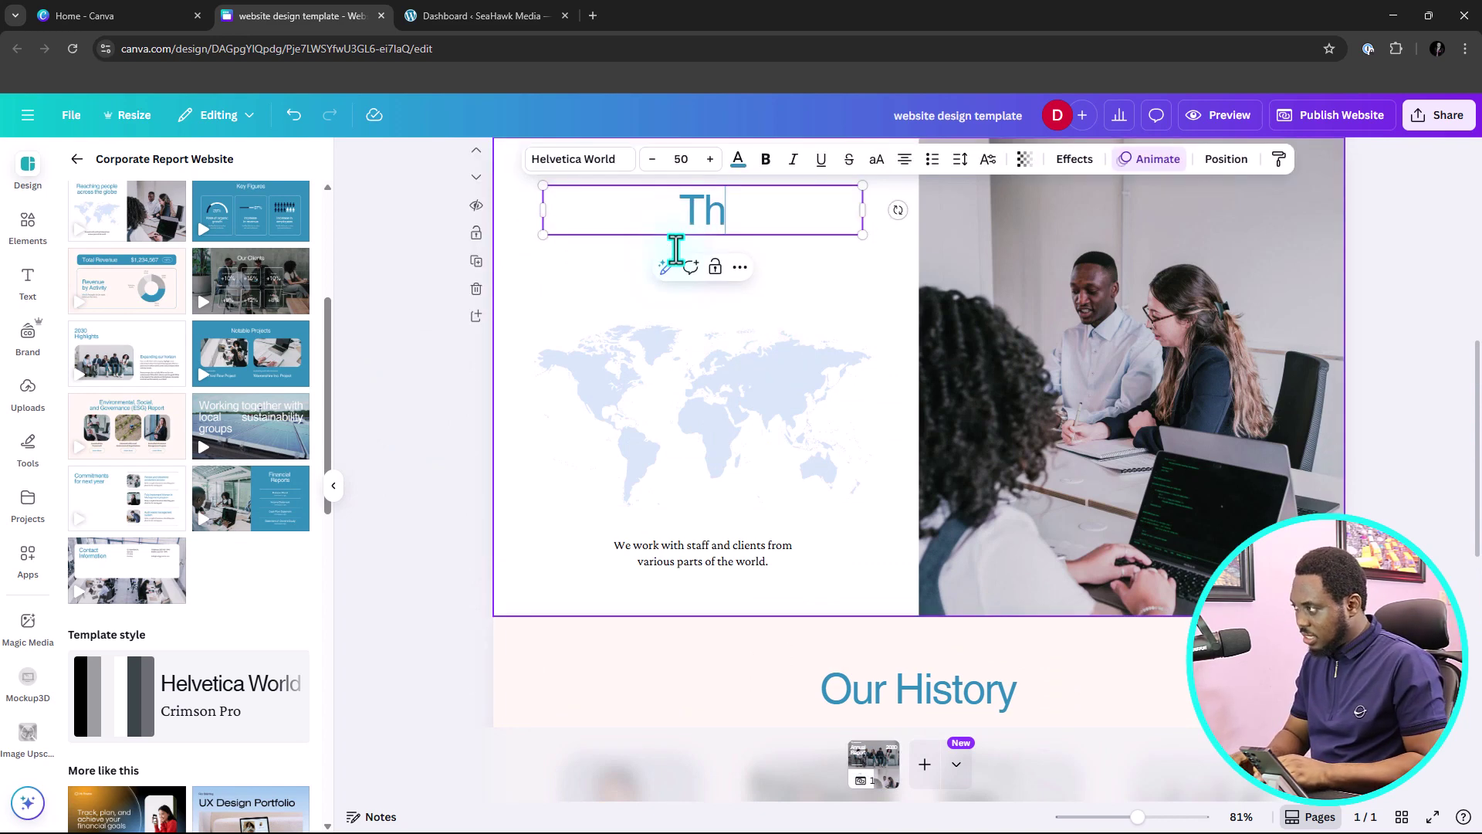
{"action": "type", "text": "is is about US"}
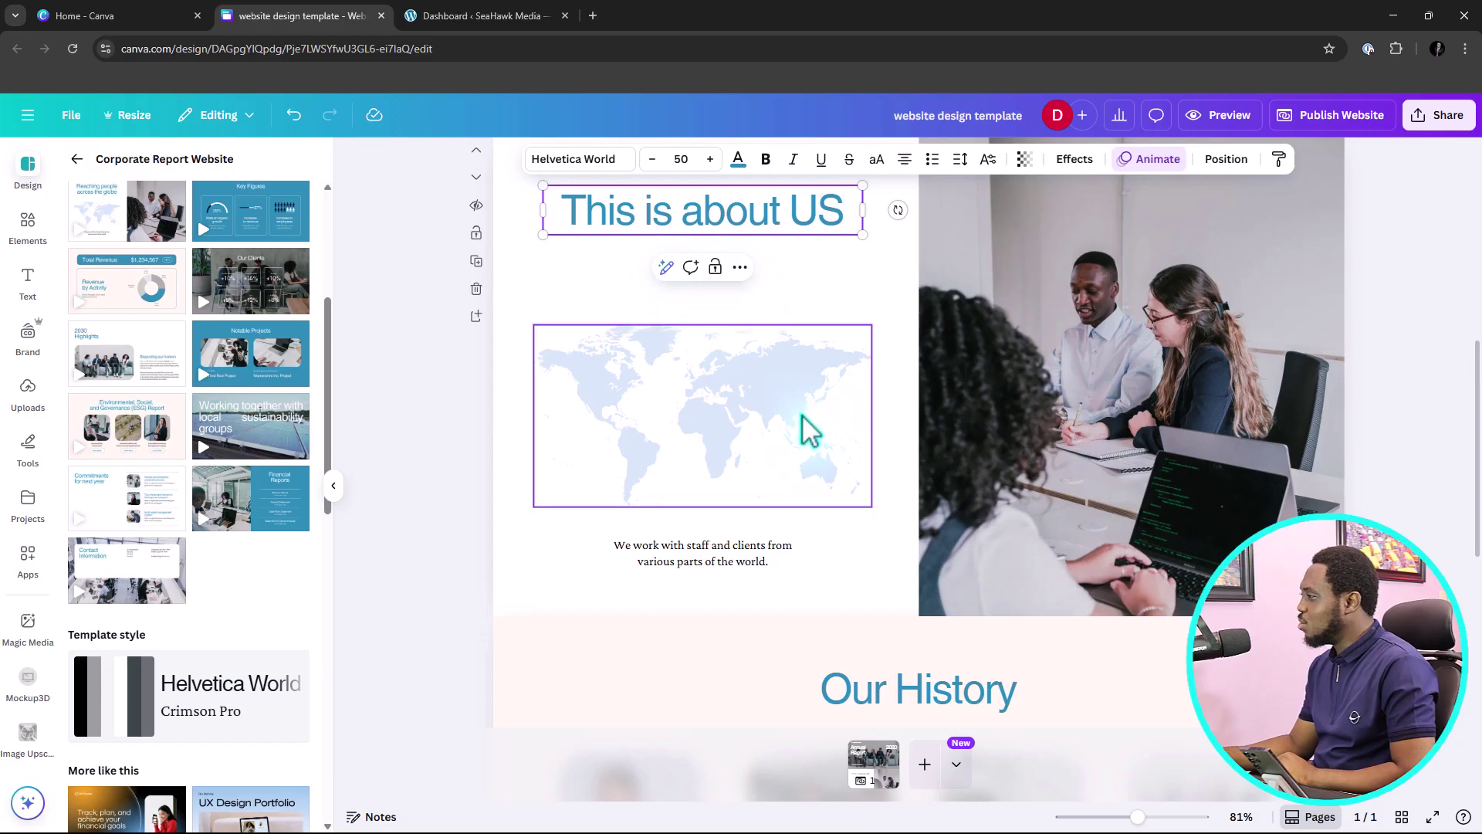
{"action": "scroll", "coordinate": [801, 430], "scroll_direction": "up", "scroll_amount": 5}
{"action": "scroll", "coordinate": [797, 420], "scroll_direction": "up", "scroll_amount": 1}
{"action": "scroll", "coordinate": [797, 420], "scroll_direction": "down", "scroll_amount": 1}
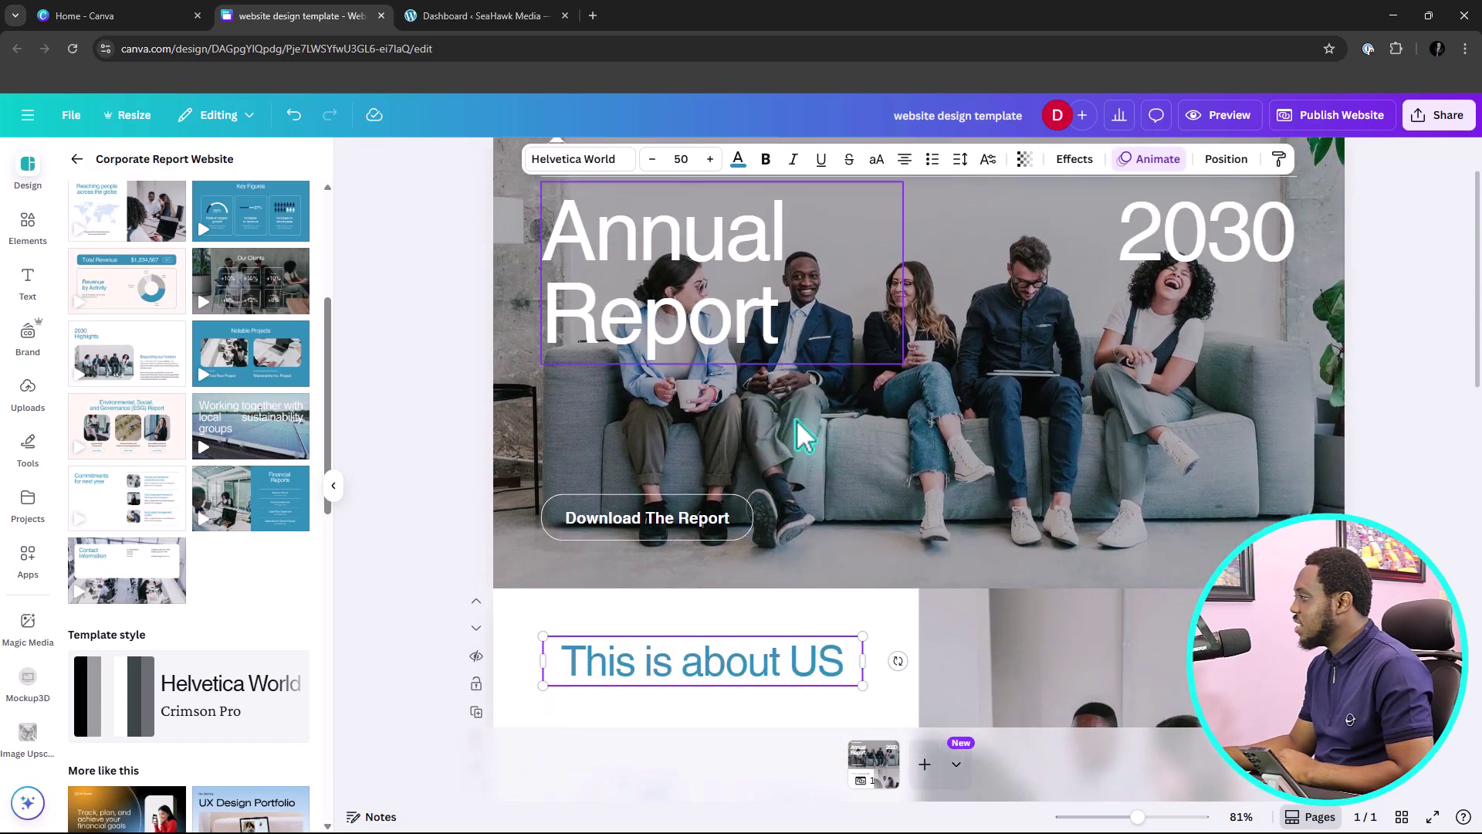
{"action": "scroll", "coordinate": [795, 420], "scroll_direction": "down", "scroll_amount": 5}
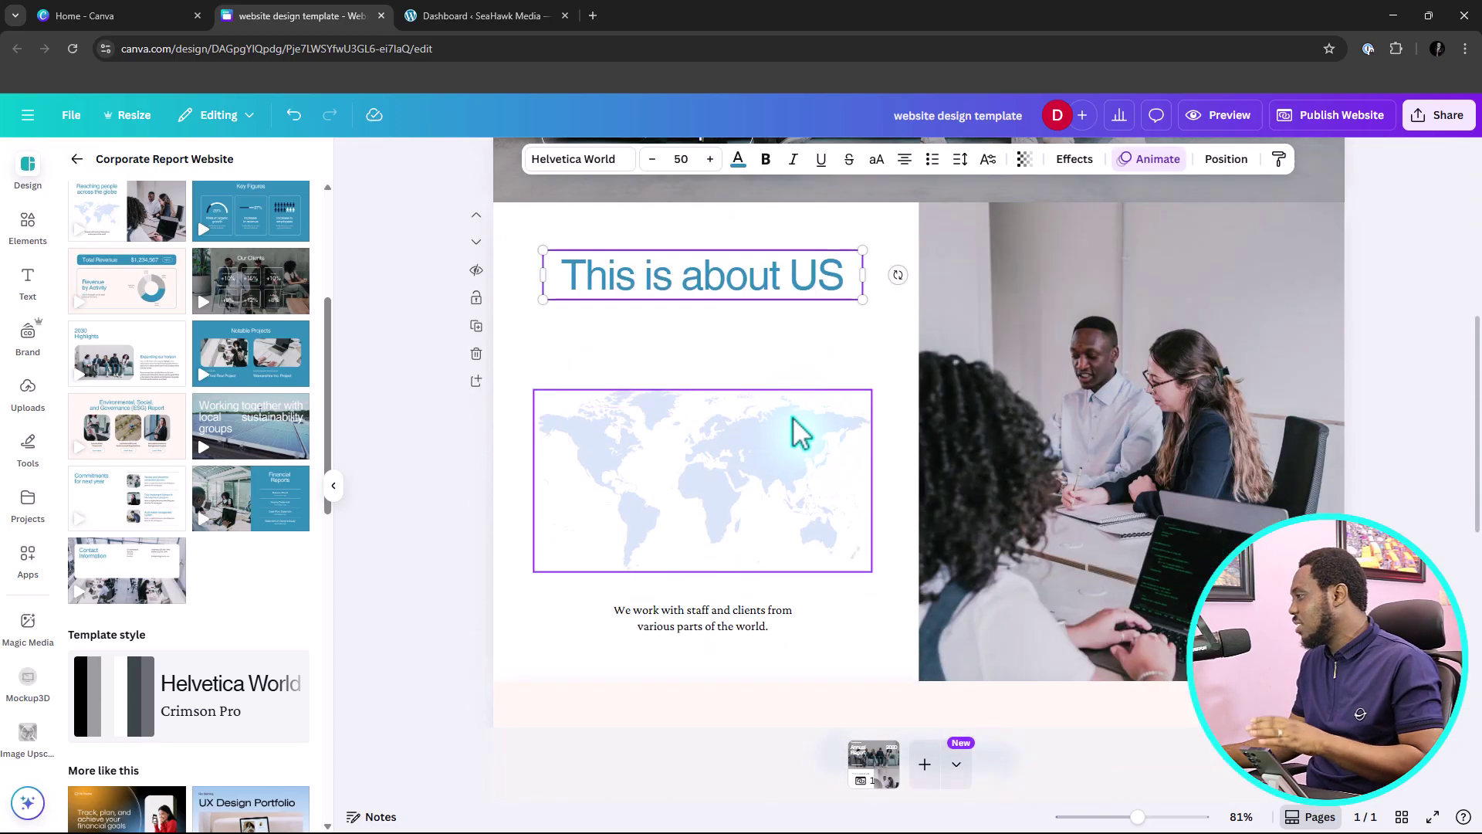
{"action": "scroll", "coordinate": [801, 430], "scroll_direction": "down", "scroll_amount": 5}
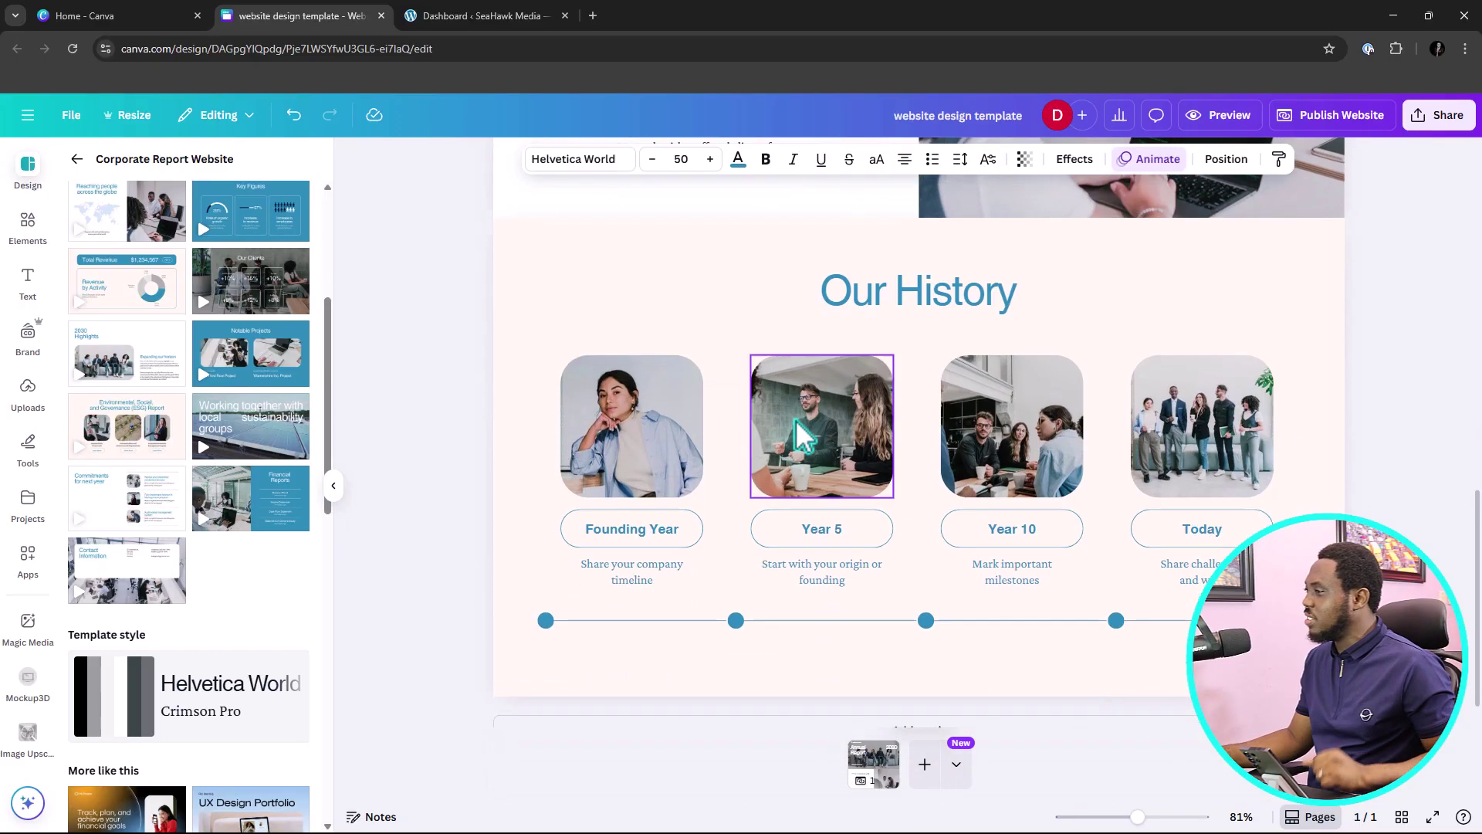
{"action": "scroll", "coordinate": [224, 386], "scroll_direction": "up", "scroll_amount": 4}
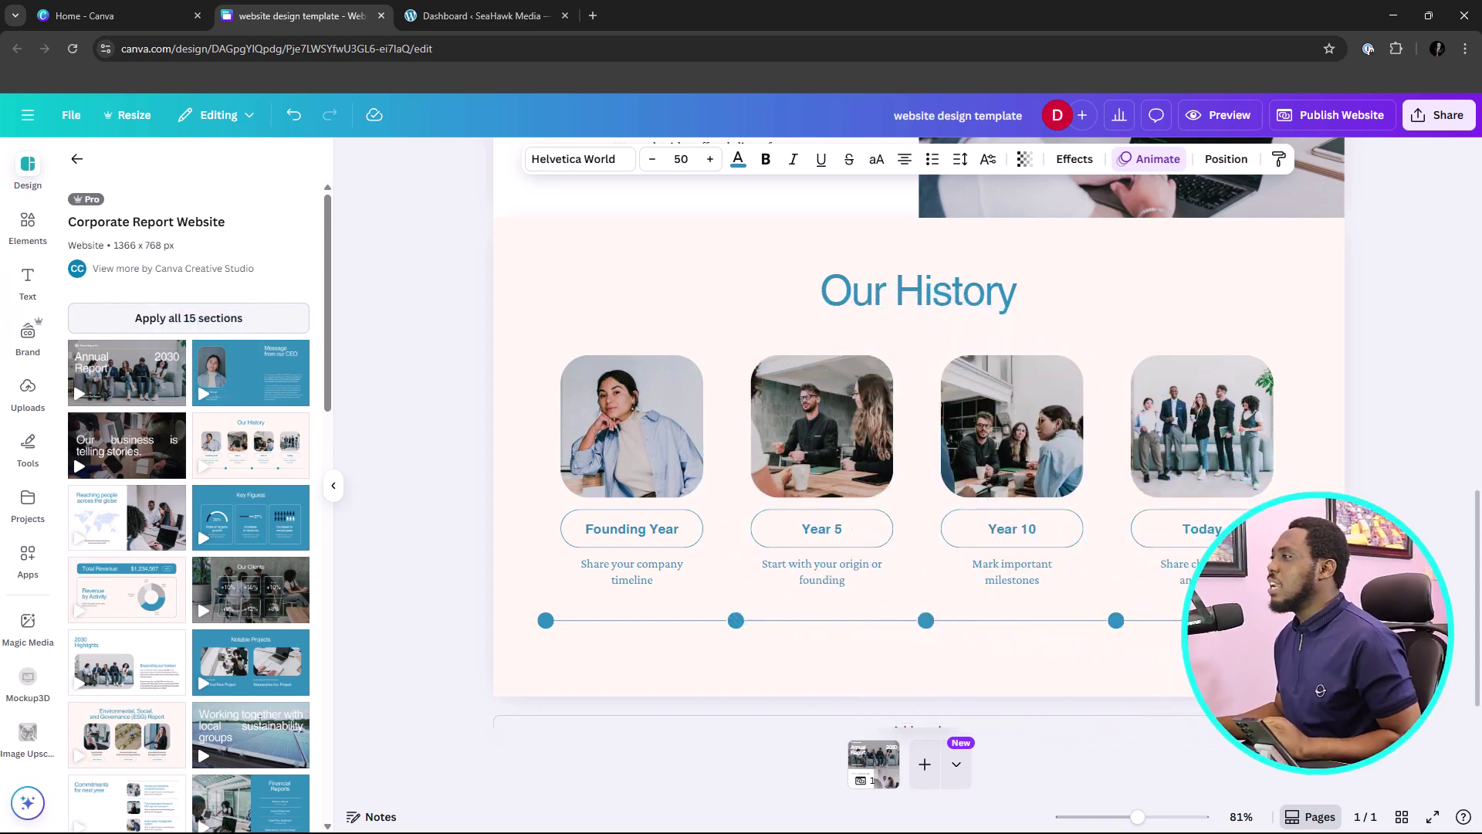
Return to the Canva home page and create a new presentation design
{"action": "left_click", "coordinate": [111, 17]}
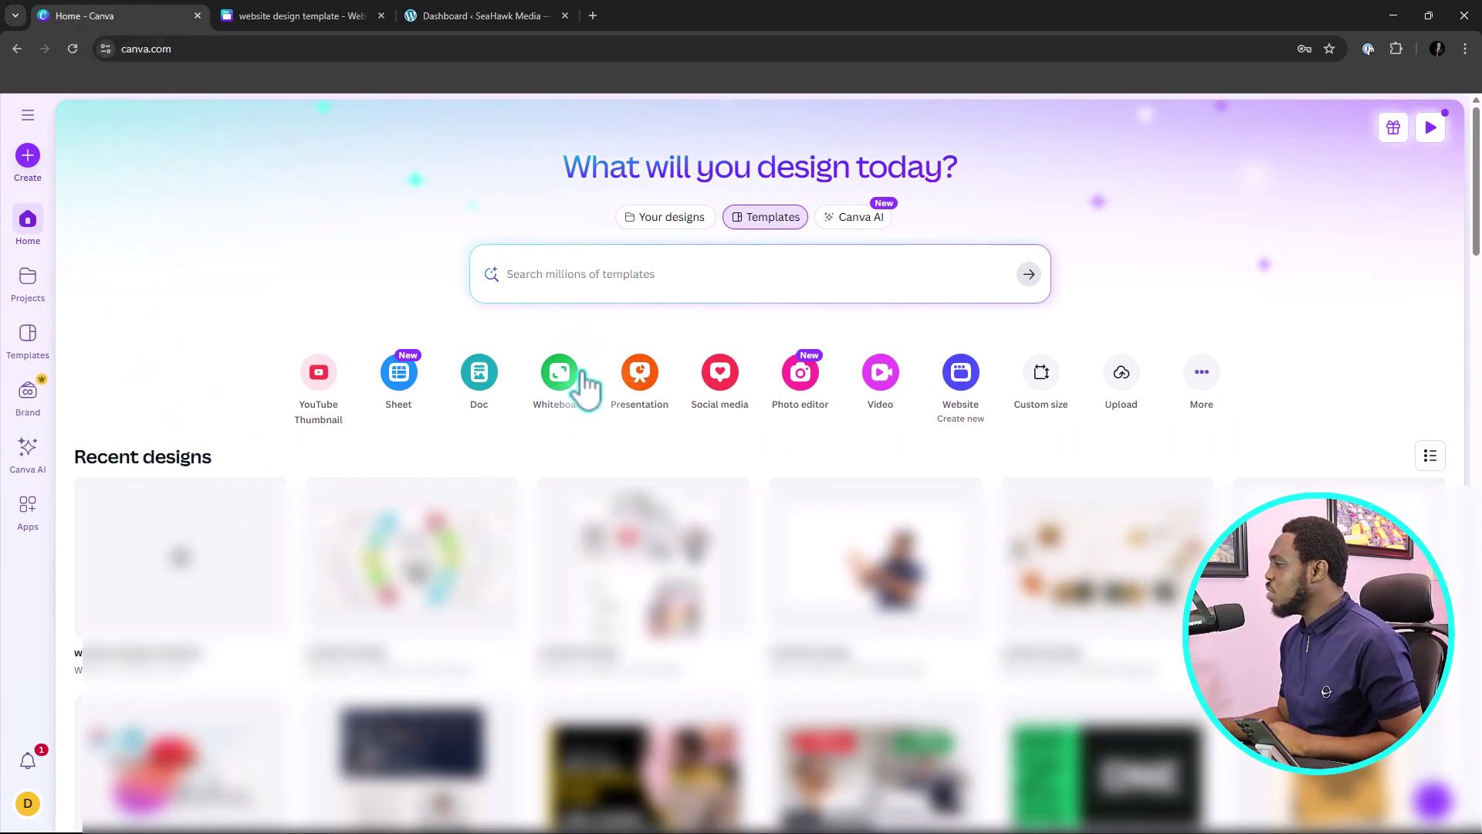
{"action": "left_click", "coordinate": [639, 376]}
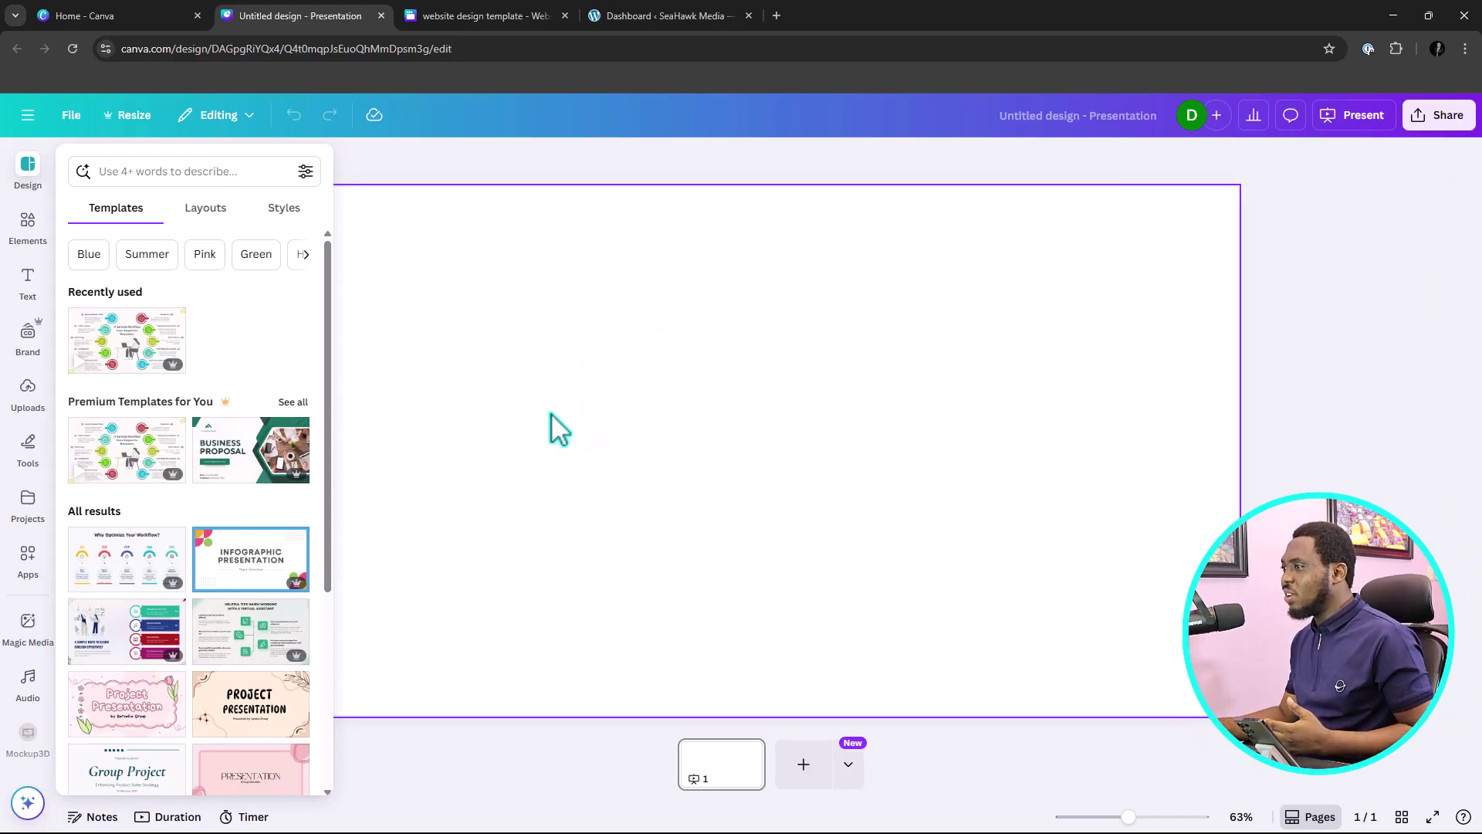
Look through the available presentation templates, layouts and styles
{"action": "scroll", "coordinate": [214, 390], "scroll_direction": "down", "scroll_amount": 1}
{"action": "scroll", "coordinate": [214, 390], "scroll_direction": "down", "scroll_amount": 4}
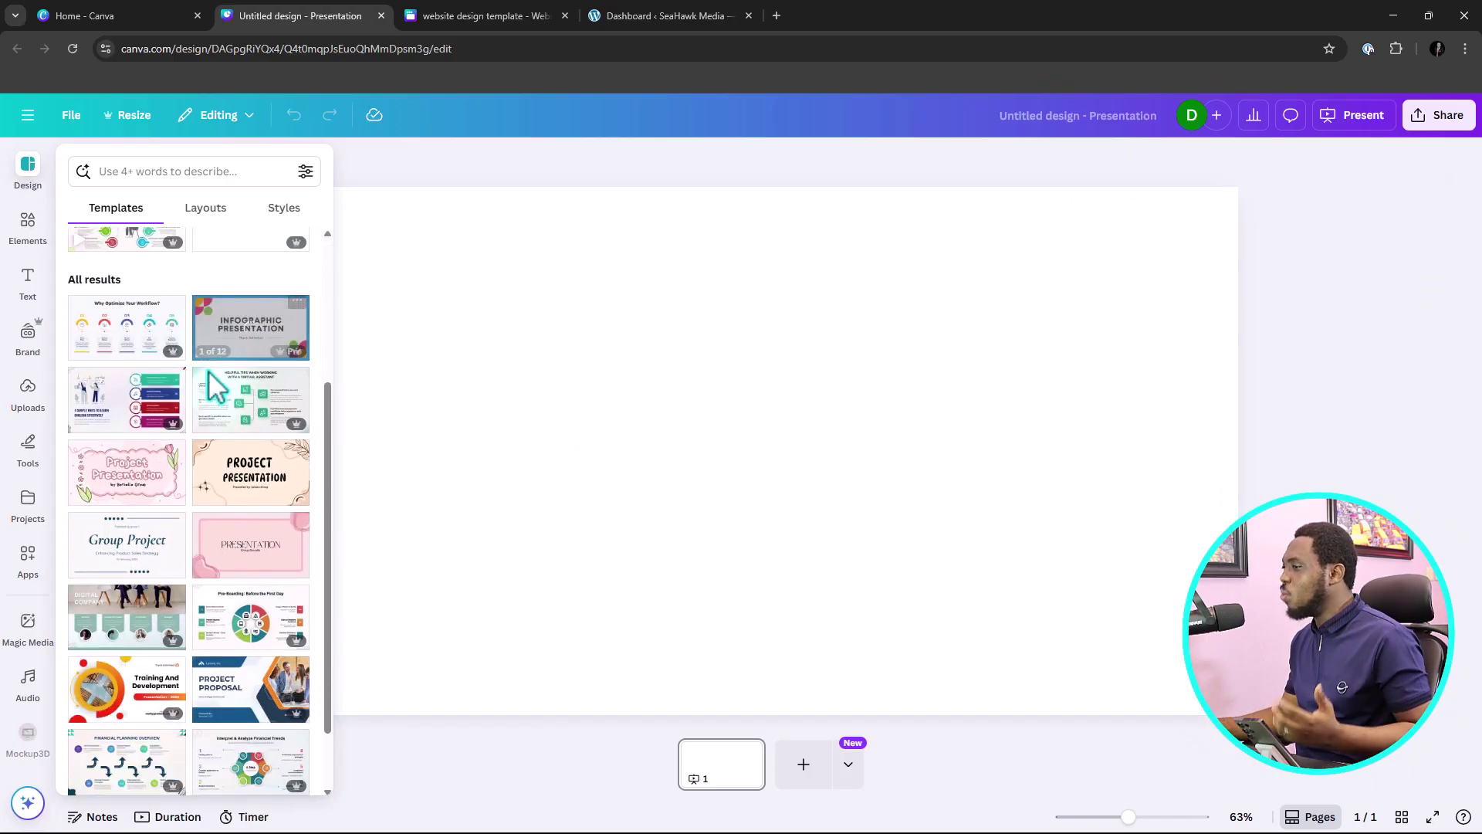
{"action": "scroll", "coordinate": [207, 382], "scroll_direction": "up", "scroll_amount": 5}
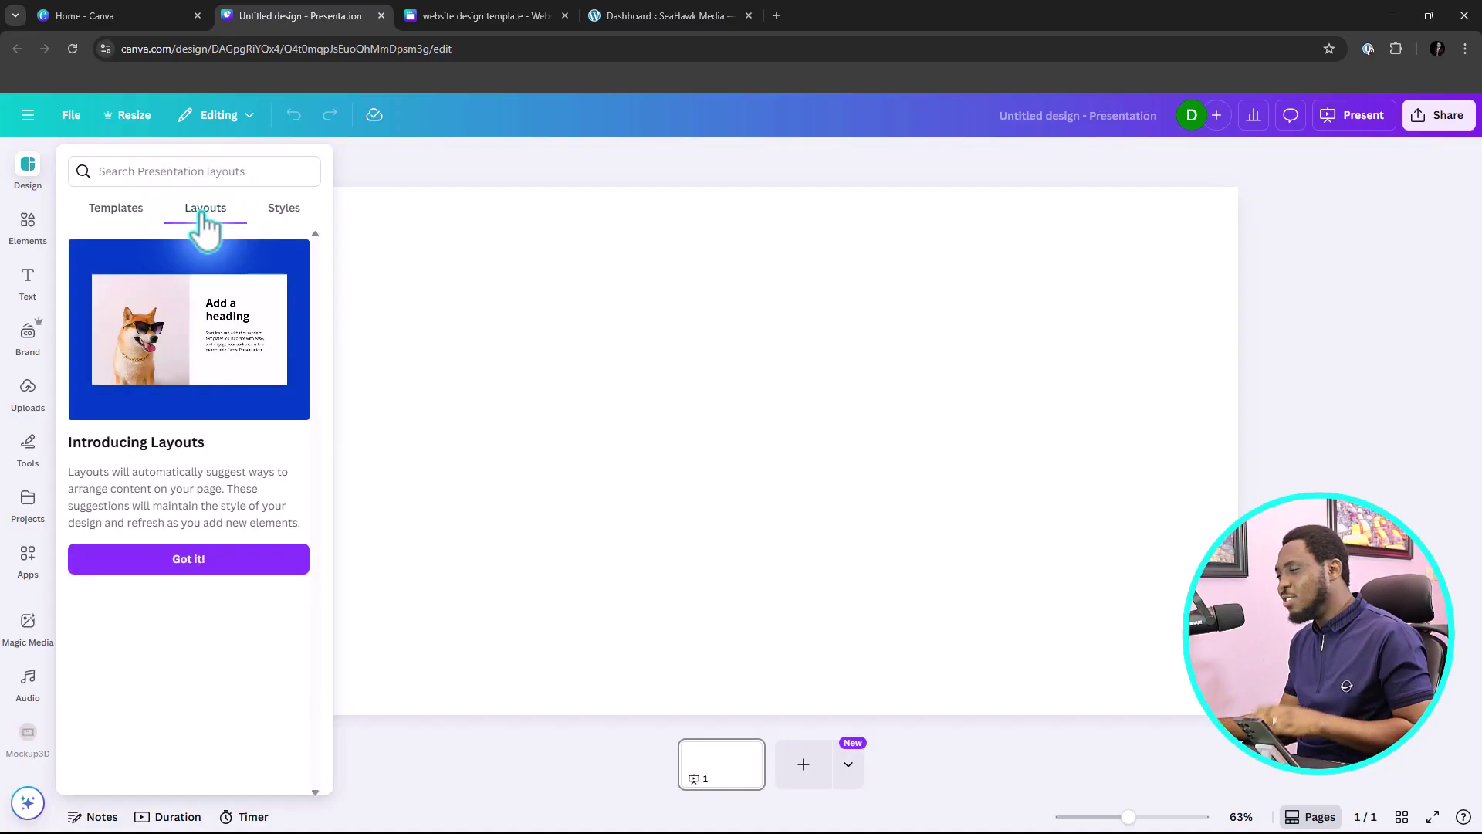
{"action": "left_click", "coordinate": [283, 210]}
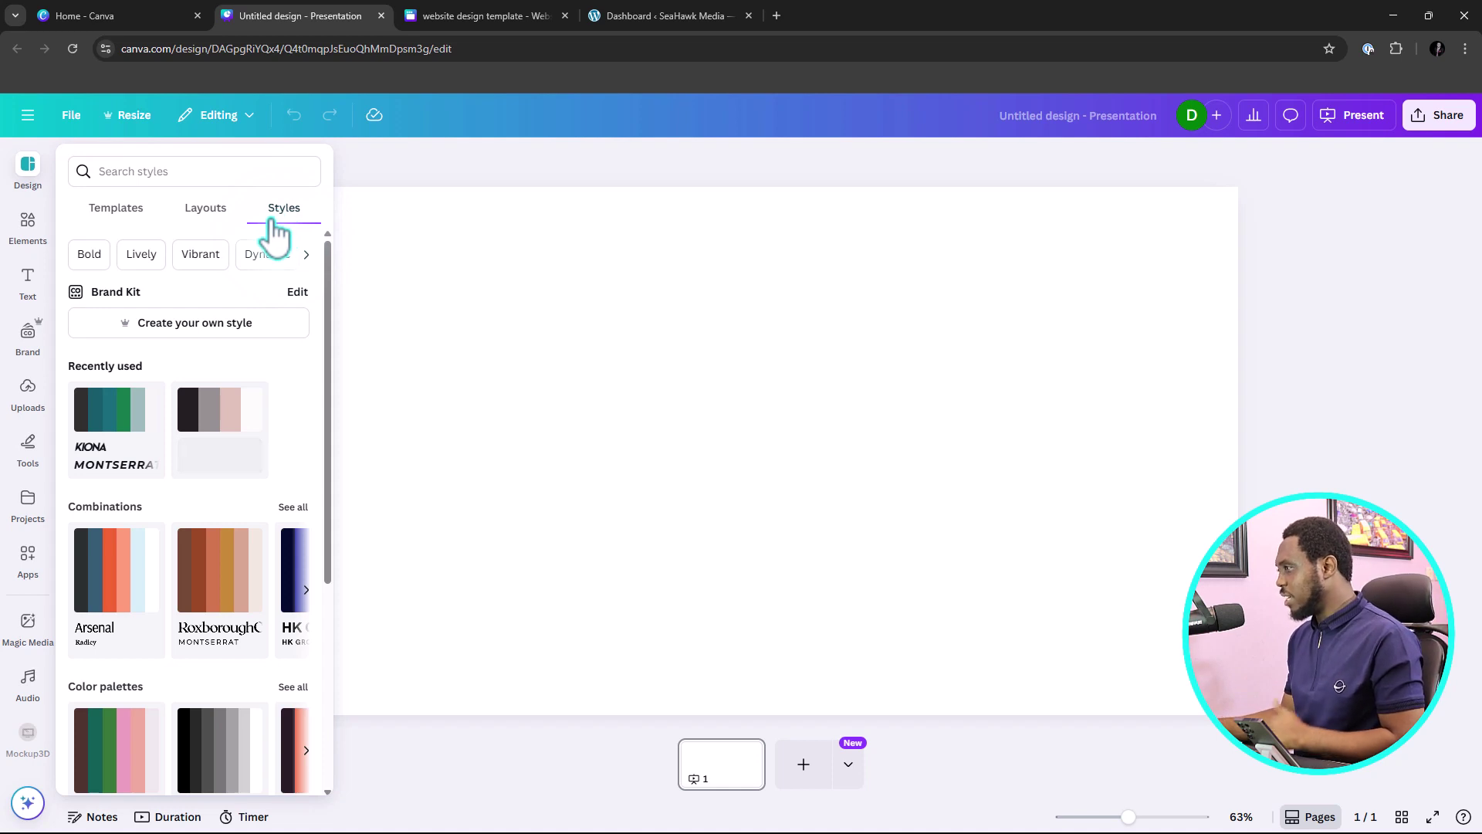
{"action": "left_click", "coordinate": [116, 216]}
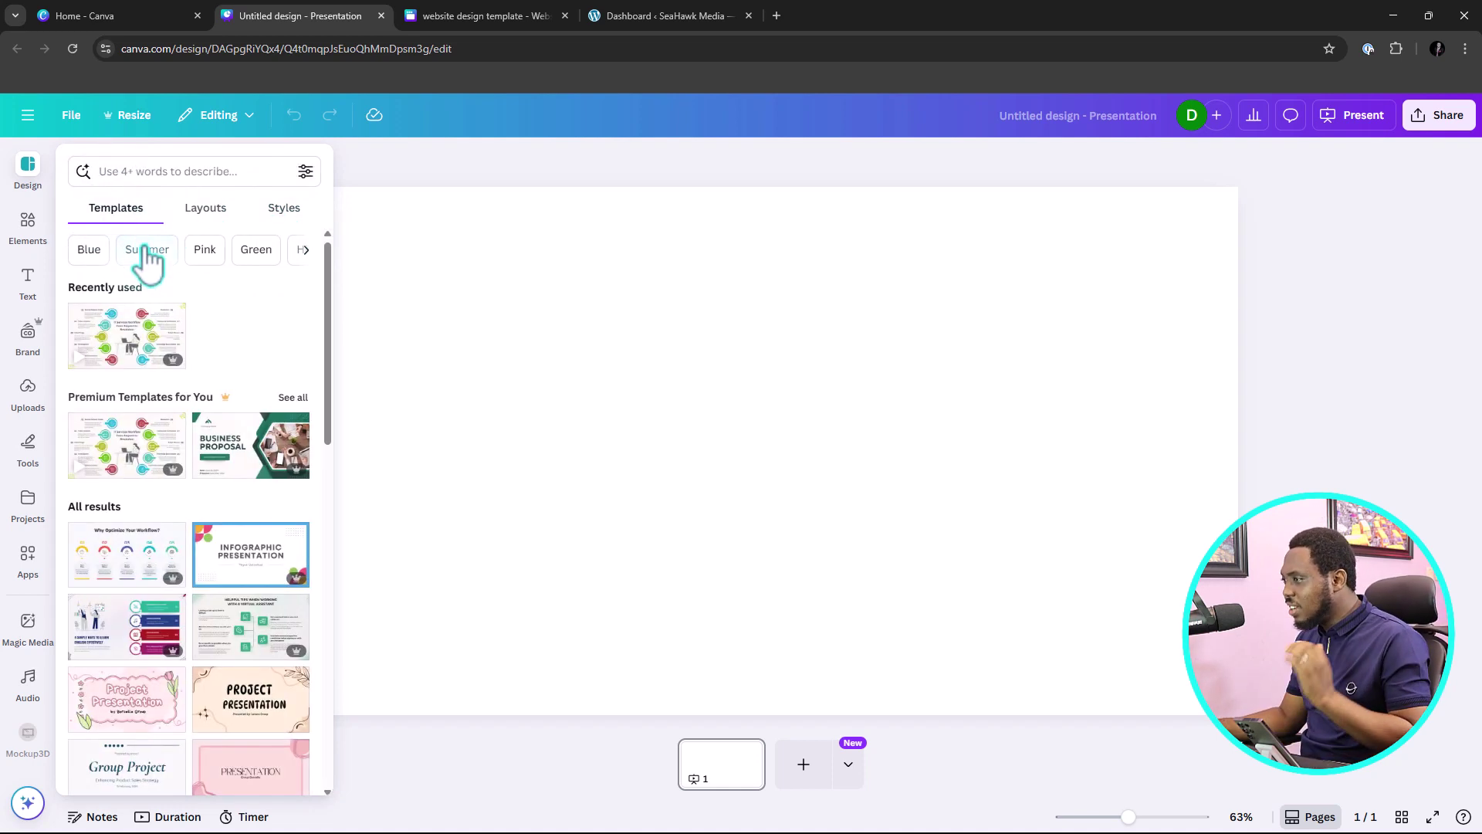
Apply the road-style "The Impact of a Strong Onboarding Process" page from the green onboarding infographic template to the blank presentation
{"action": "scroll", "coordinate": [202, 372], "scroll_direction": "down", "scroll_amount": 2}
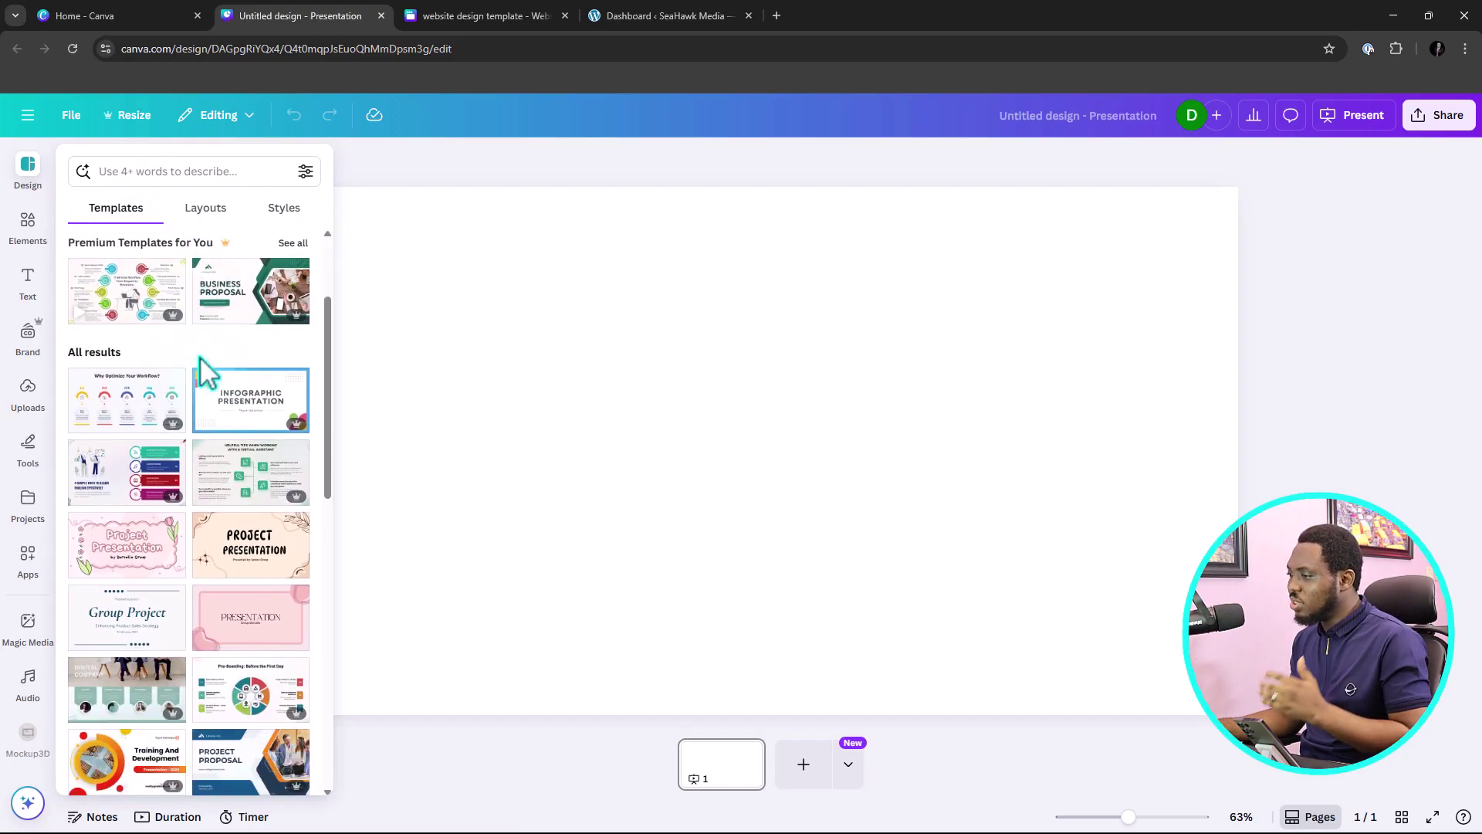
{"action": "scroll", "coordinate": [206, 374], "scroll_direction": "down", "scroll_amount": 2}
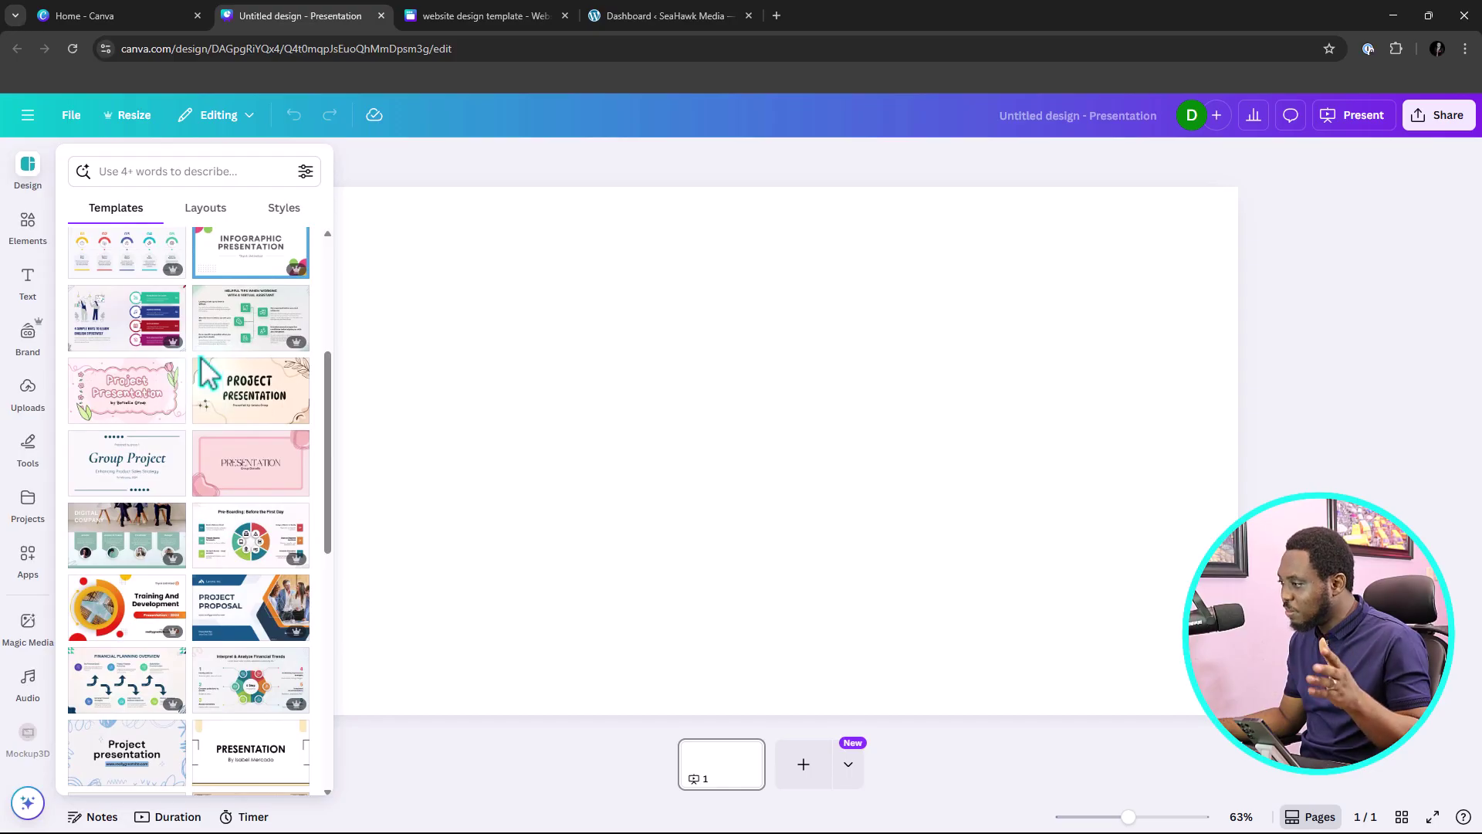
{"action": "scroll", "coordinate": [204, 370], "scroll_direction": "down", "scroll_amount": 2}
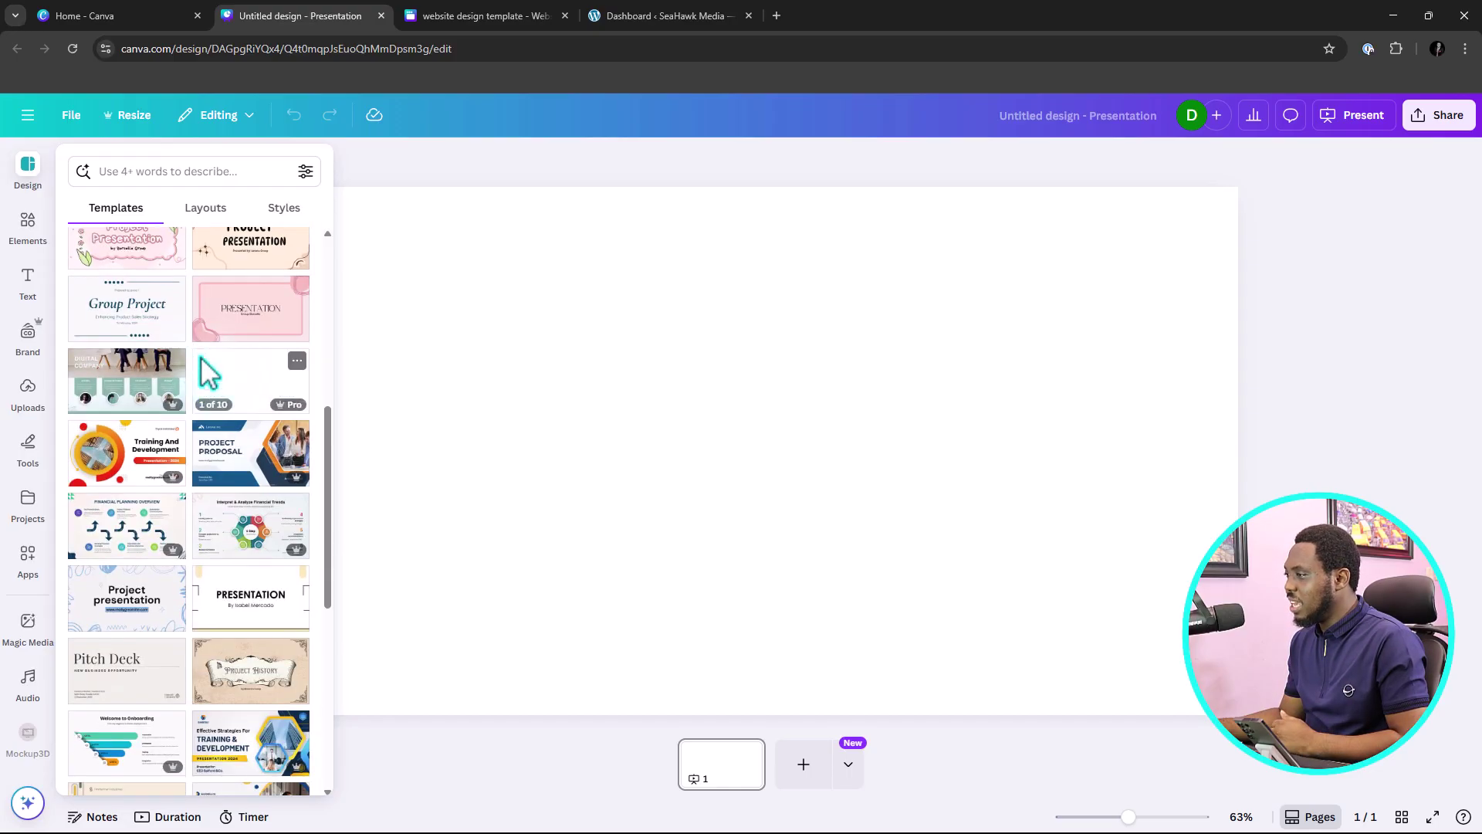
{"action": "left_click", "coordinate": [238, 390]}
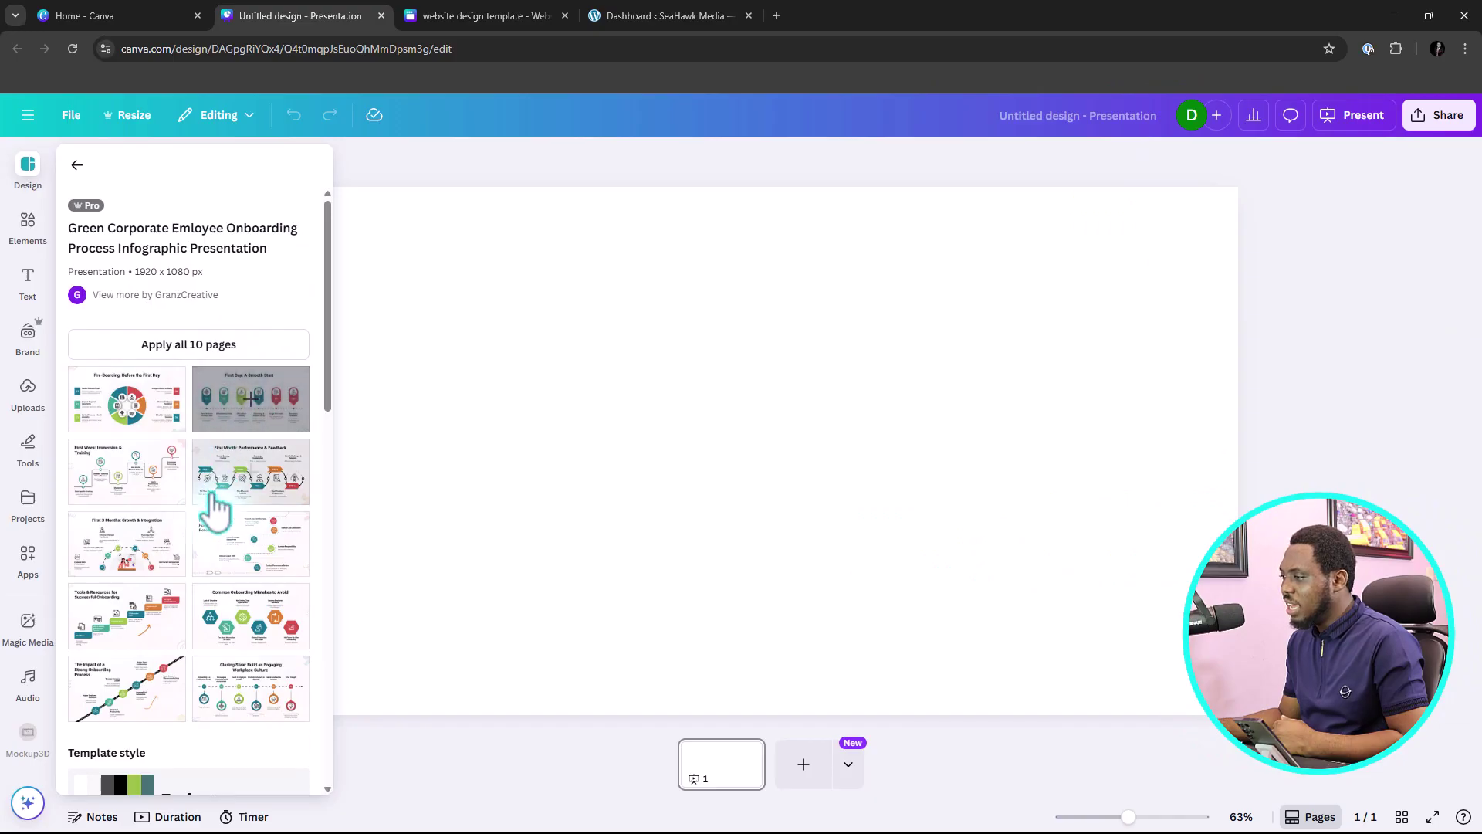
{"action": "left_click", "coordinate": [122, 706]}
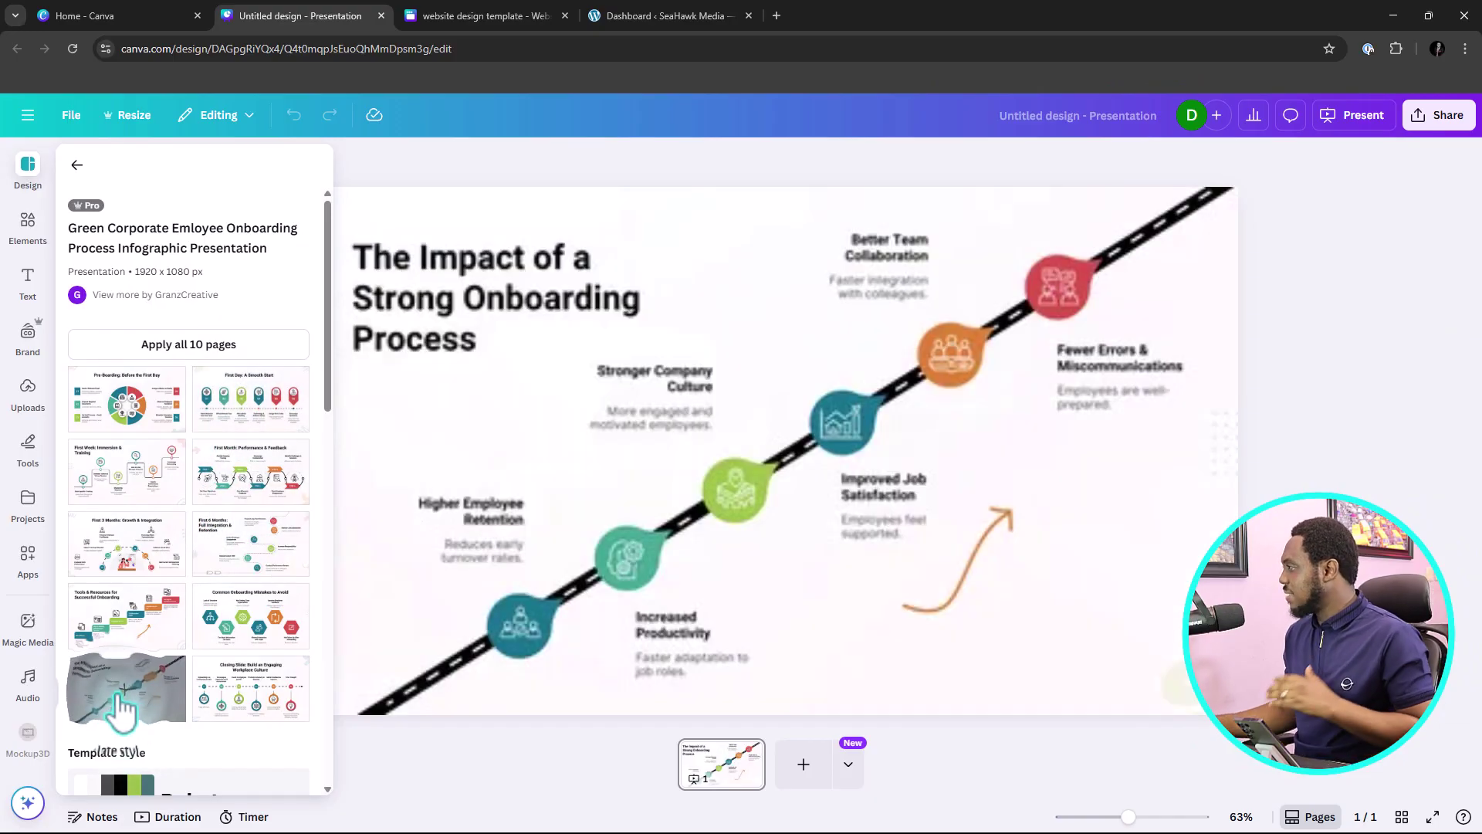
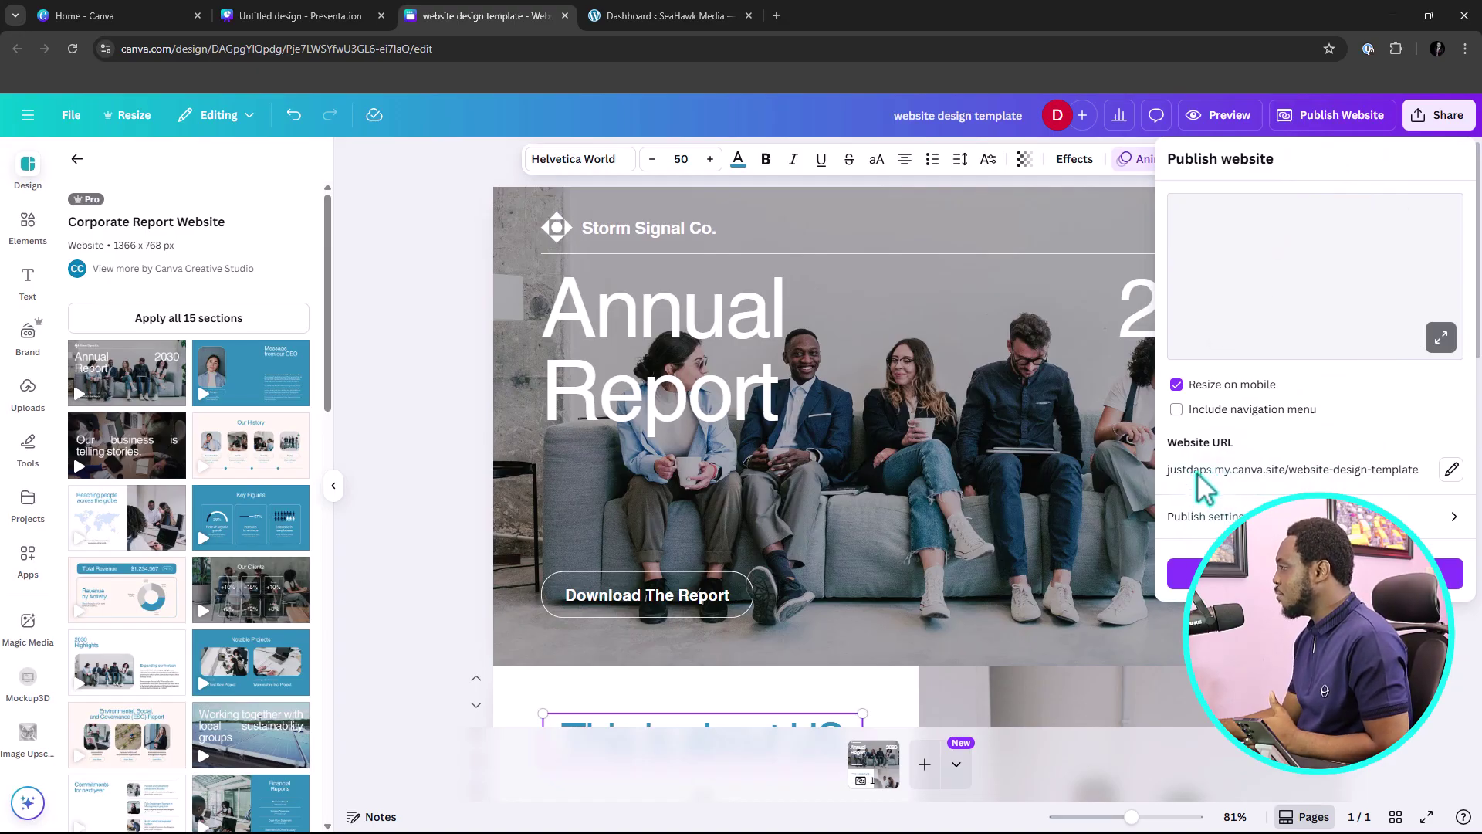
Examine the website's URL settings and the custom domain choices for bringing an existing domain or buying a new one
{"action": "left_click", "coordinate": [1452, 469]}
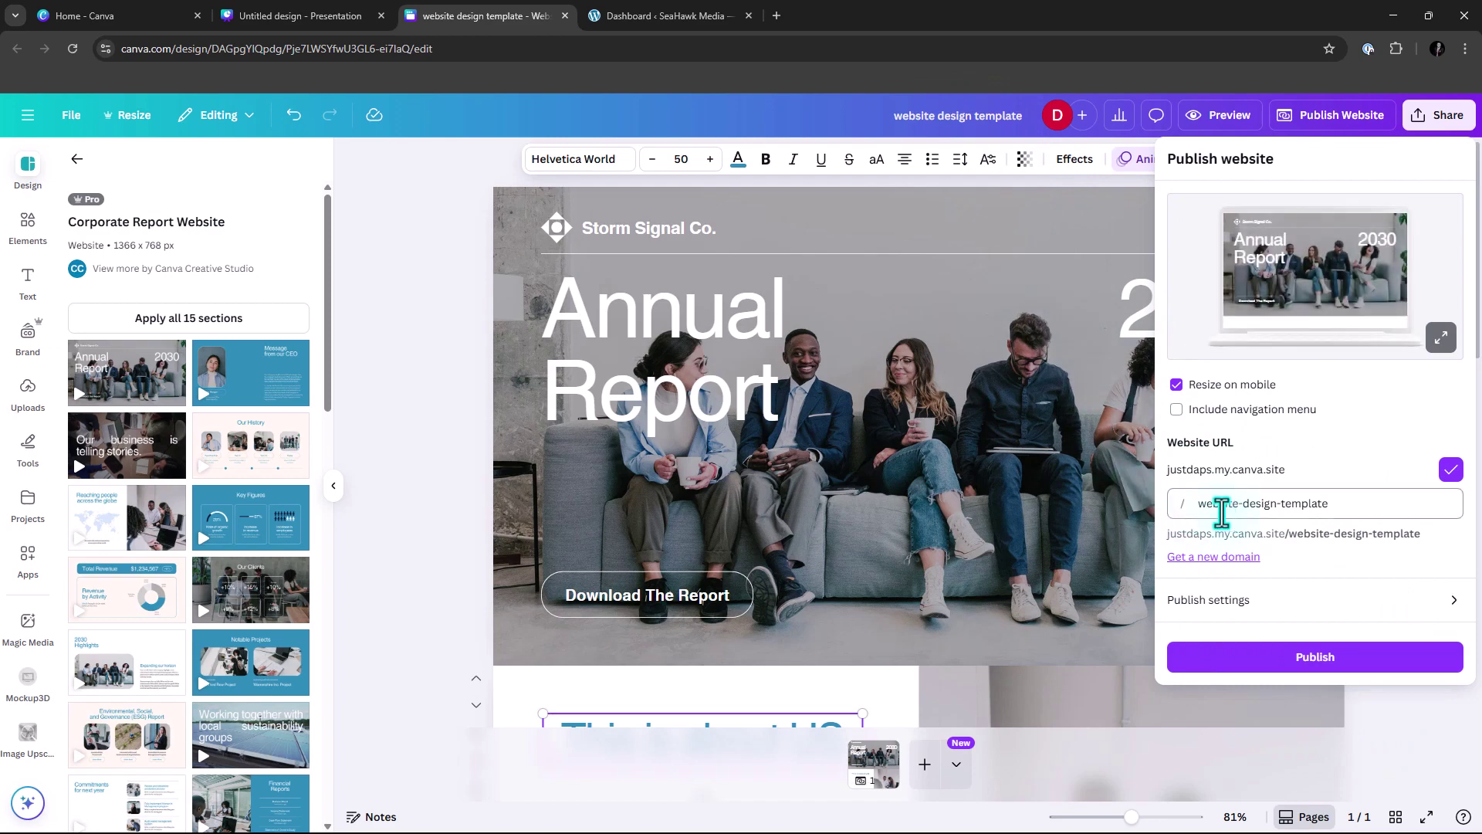
{"action": "left_click", "coordinate": [1211, 557]}
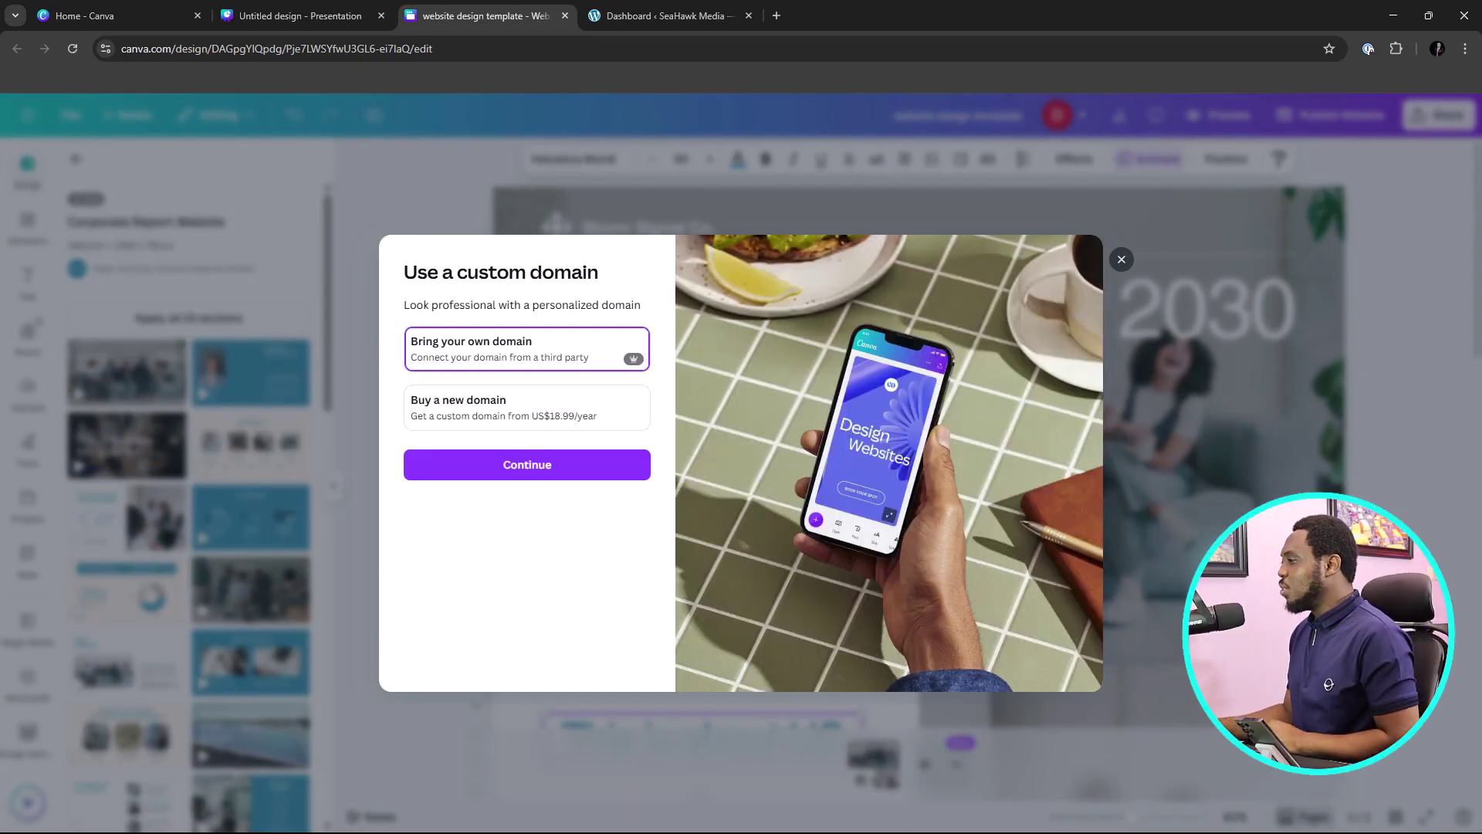
{"action": "left_click", "coordinate": [498, 359]}
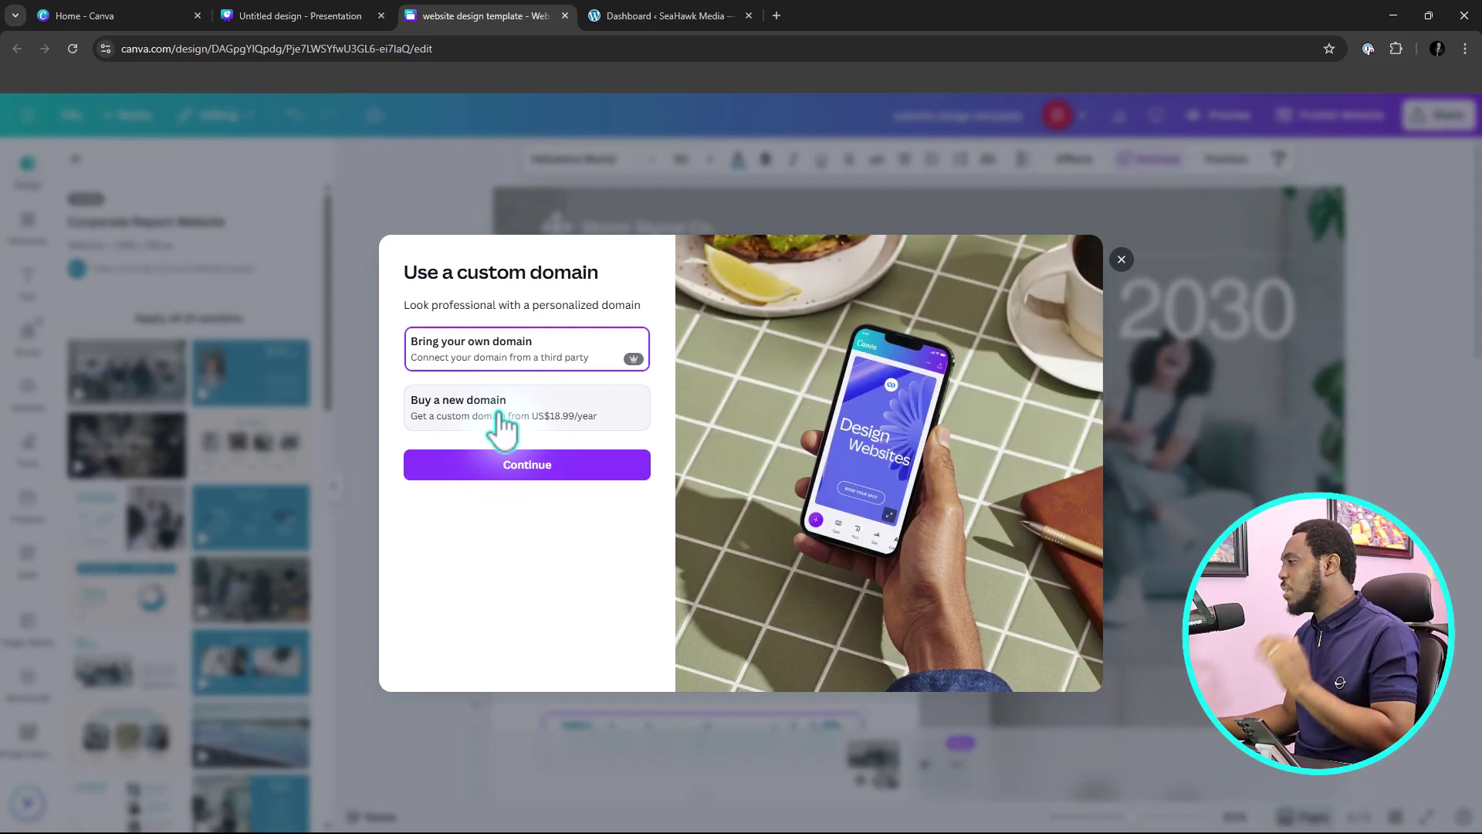
{"action": "left_click", "coordinate": [1122, 259]}
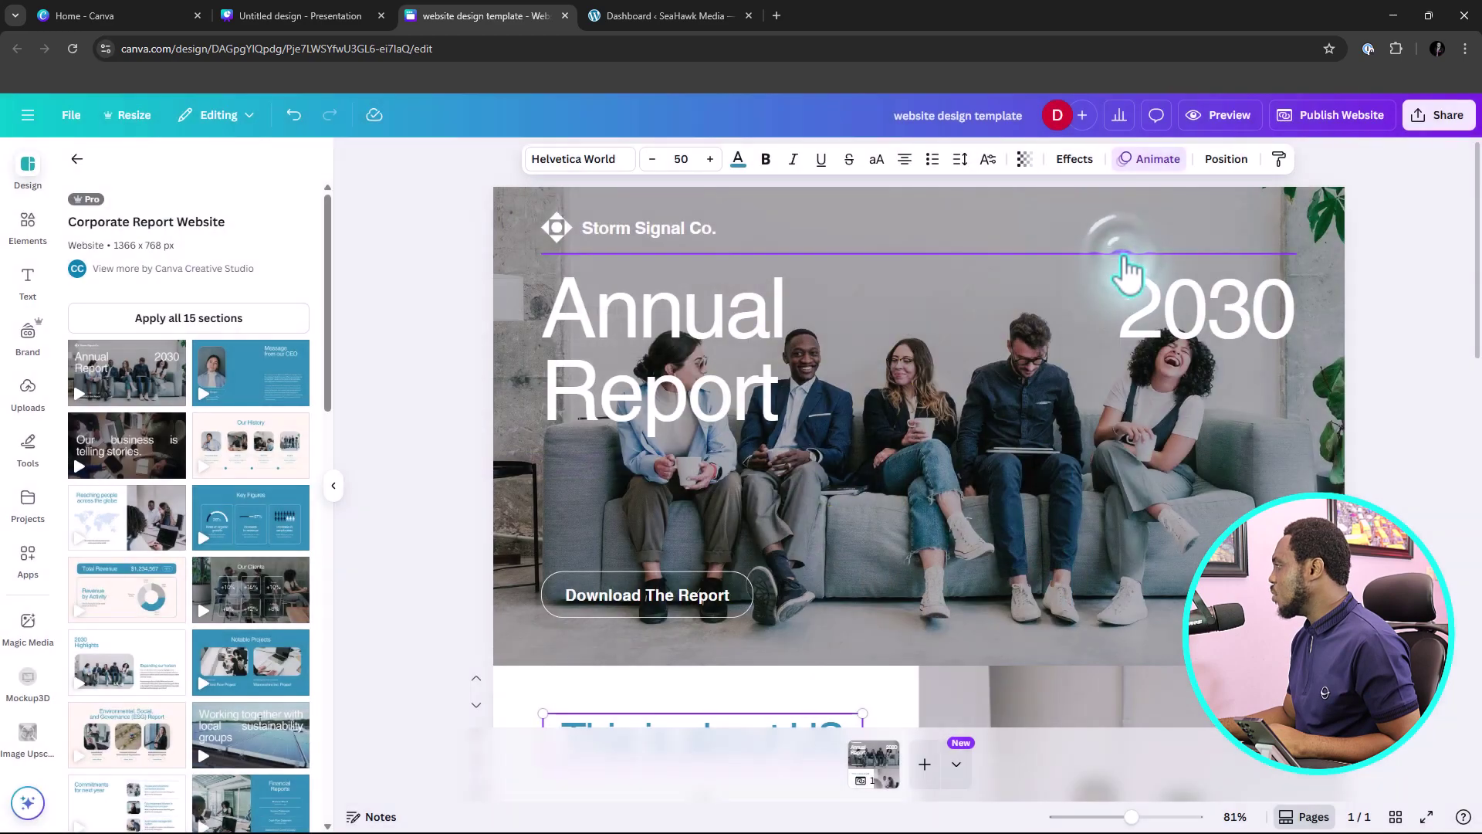
Publish the website design to its default Canva web address and open the live site
{"action": "left_click", "coordinate": [1338, 115]}
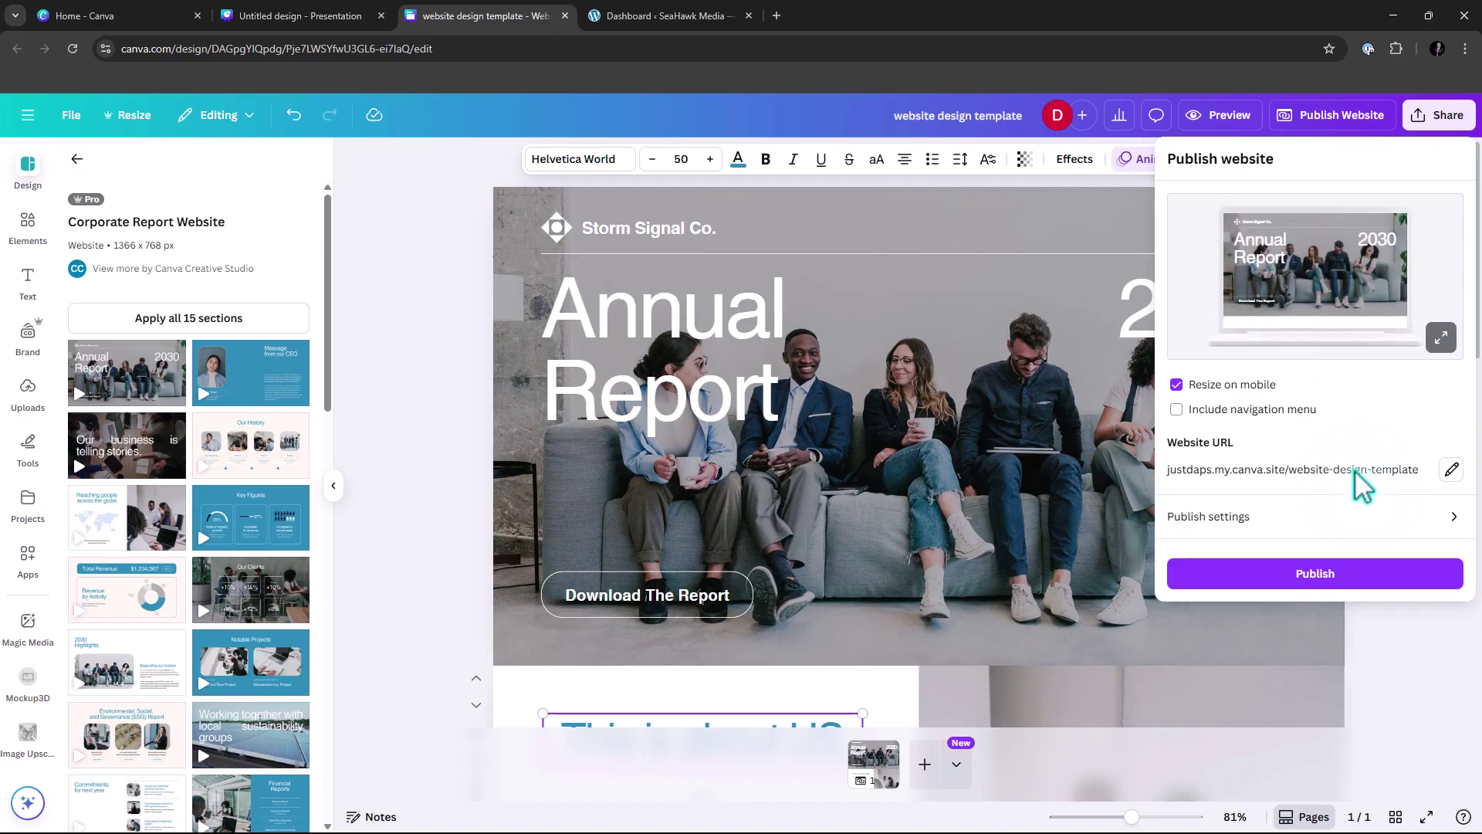
{"action": "left_click", "coordinate": [1339, 585]}
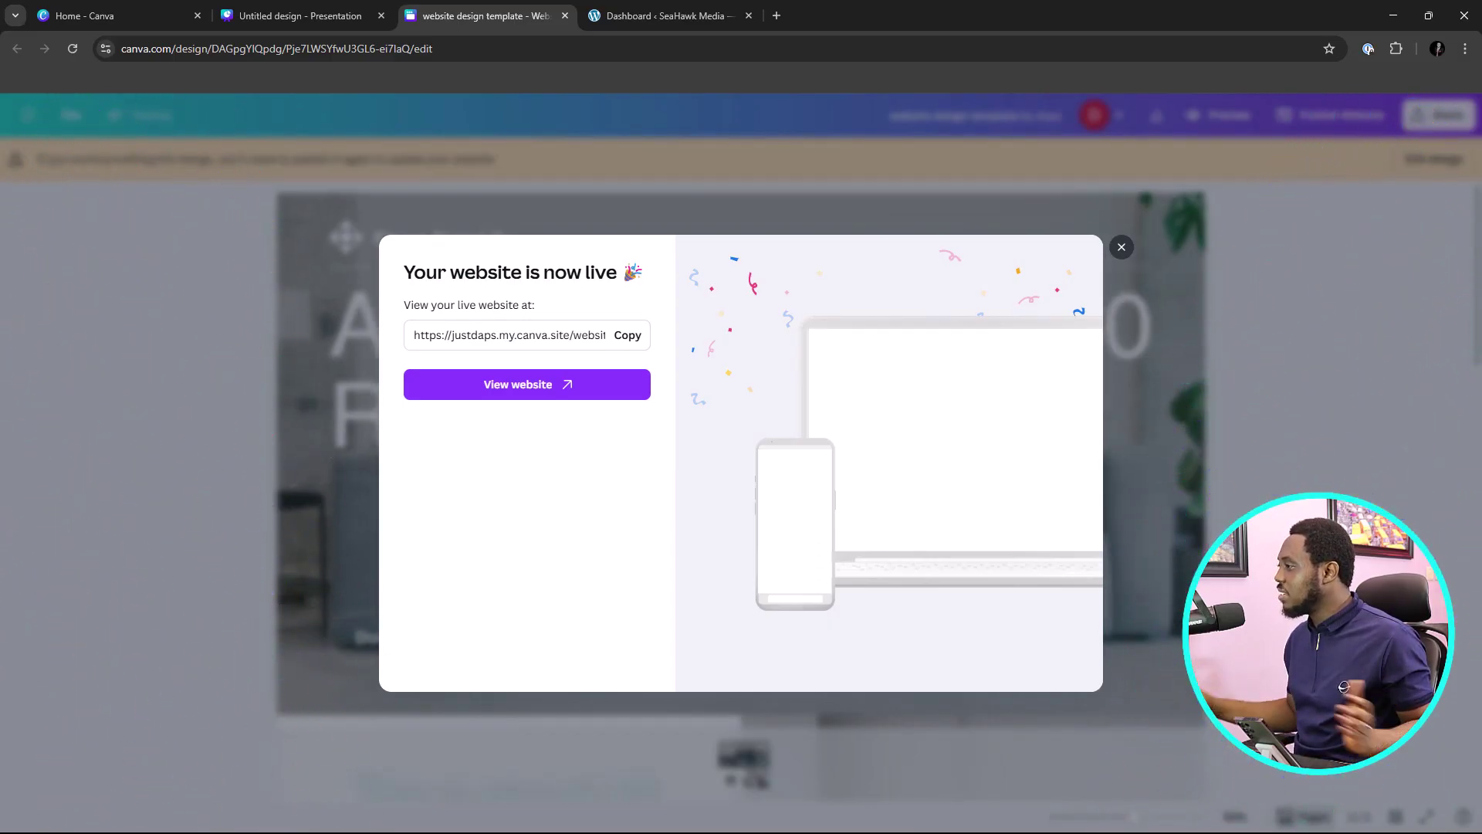
{"action": "left_click", "coordinate": [568, 385]}
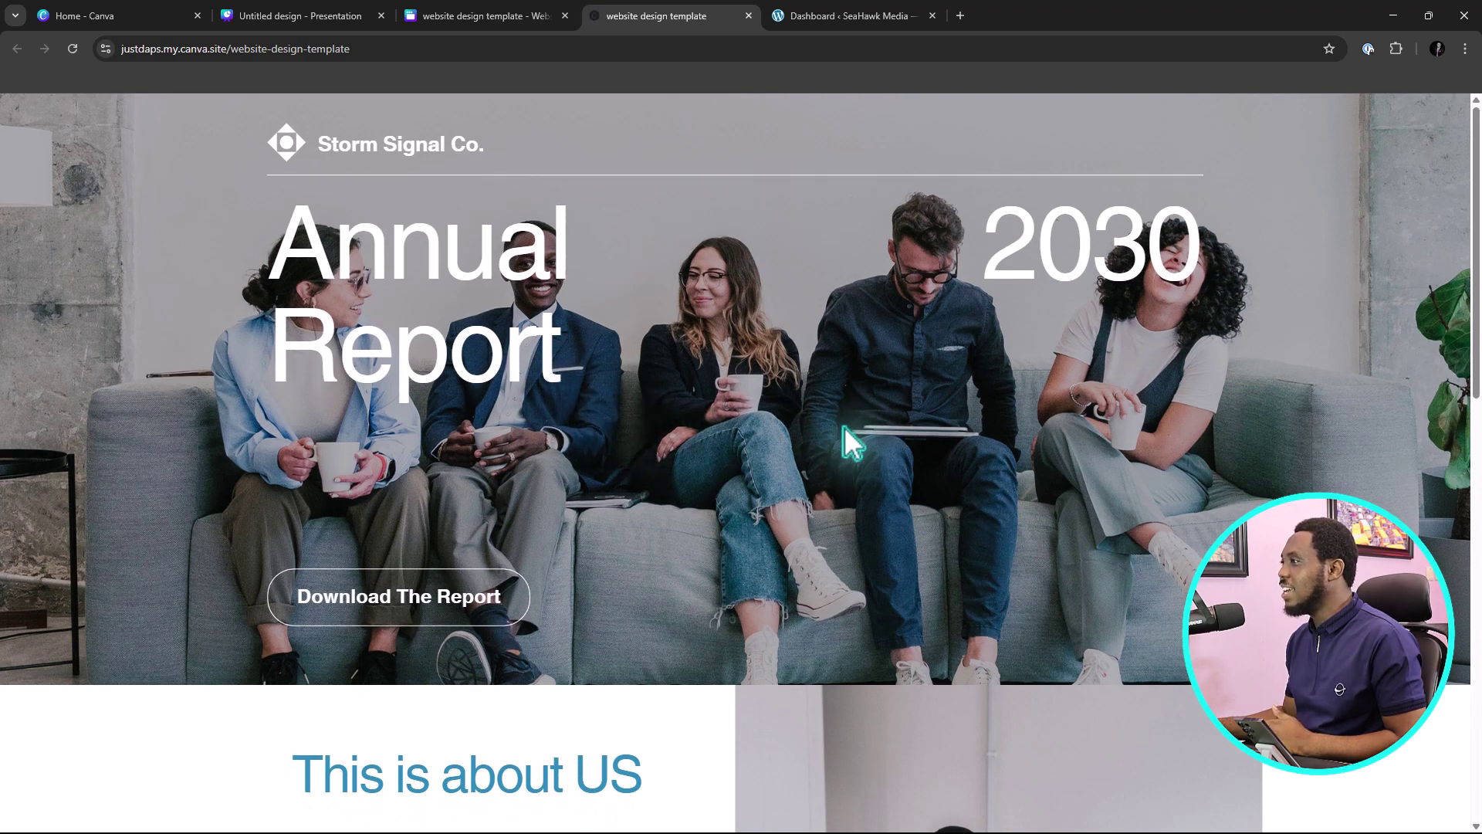
Look through the live site down to the "Our History" timeline and return to the website design
{"action": "scroll", "coordinate": [847, 437], "scroll_direction": "down", "scroll_amount": 6}
{"action": "scroll", "coordinate": [845, 429], "scroll_direction": "down", "scroll_amount": 6}
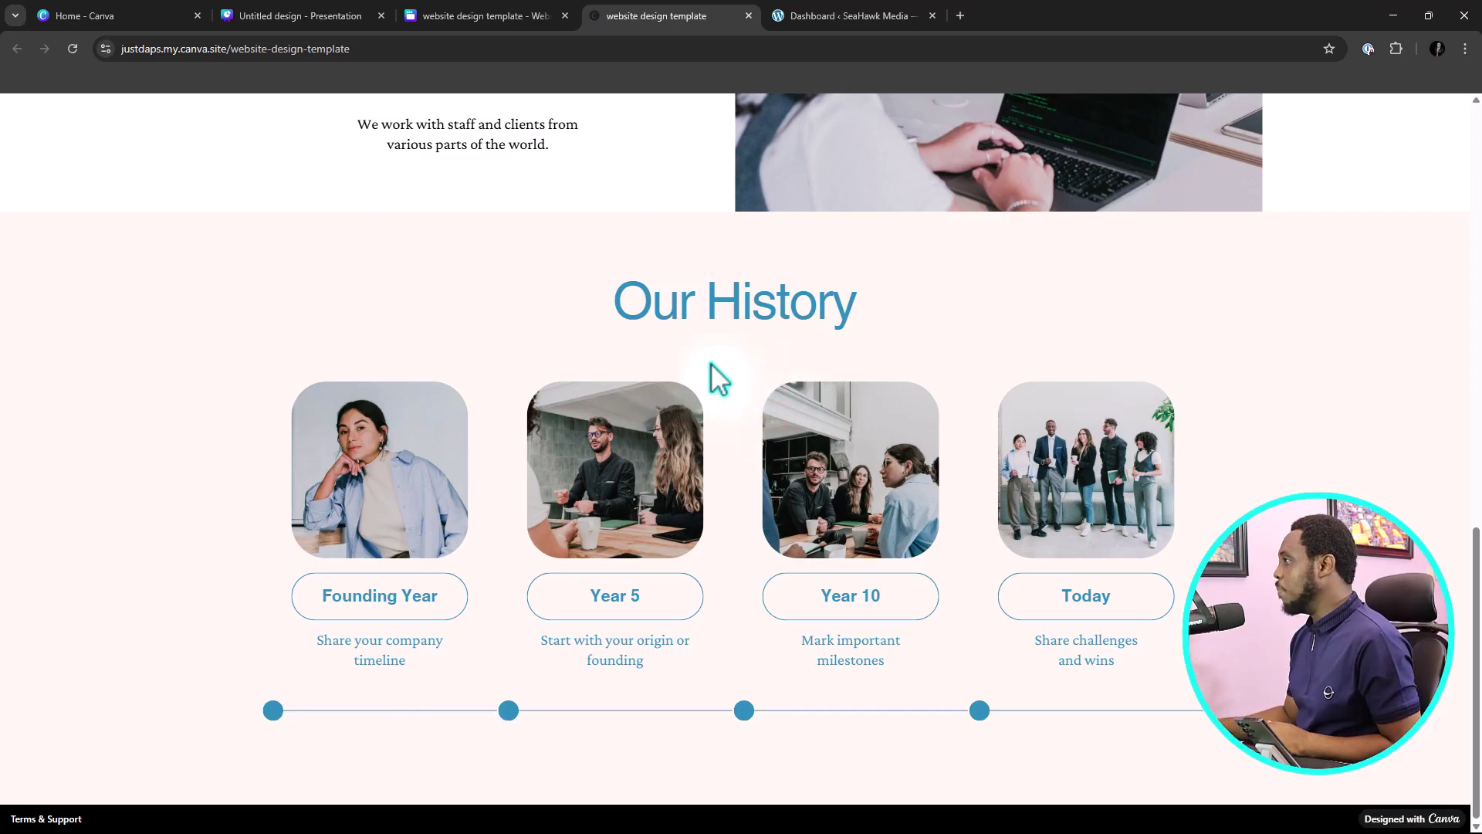
{"action": "left_click", "coordinate": [484, 16]}
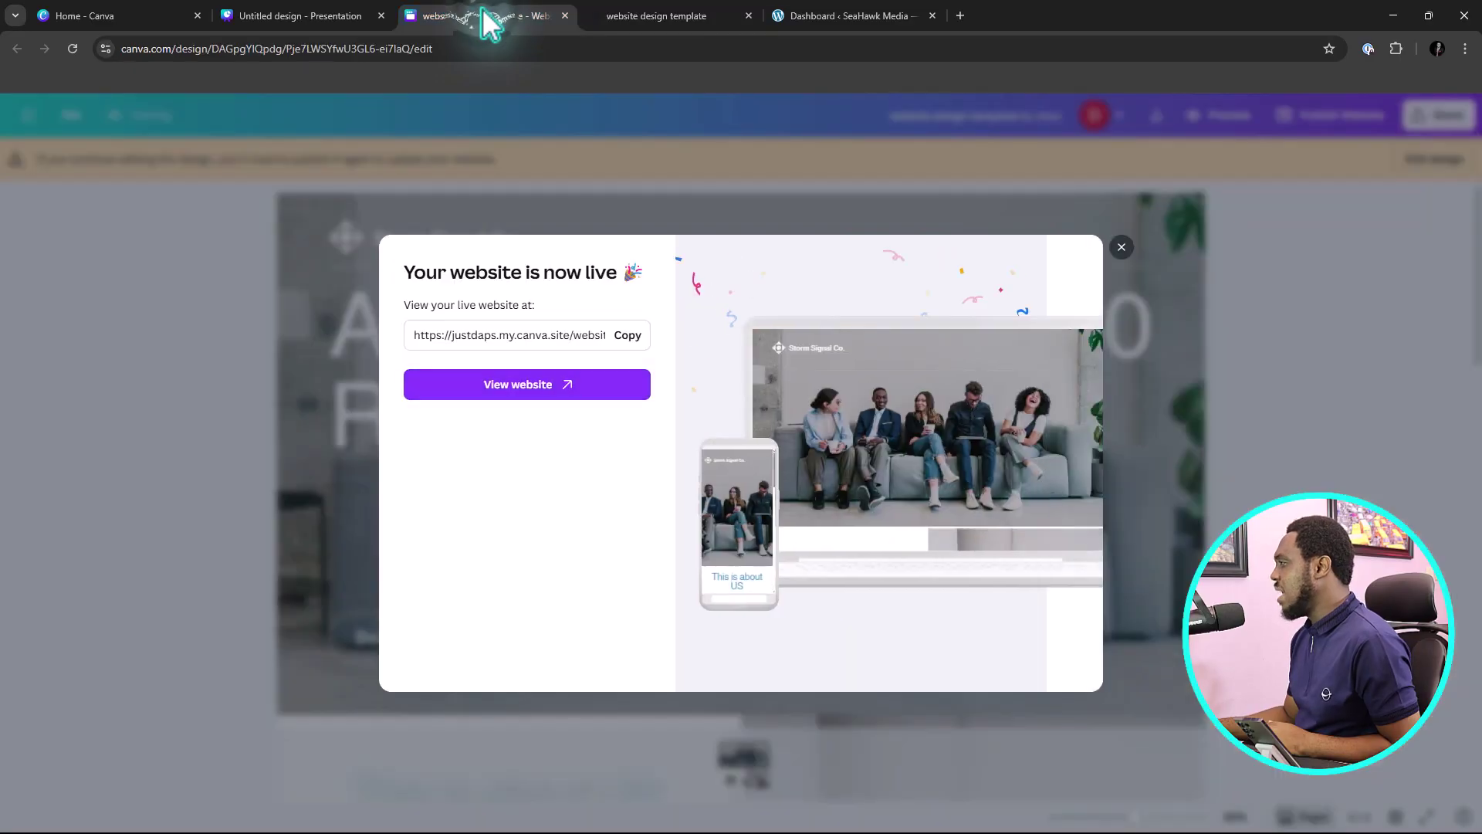
{"action": "left_click", "coordinate": [1122, 247]}
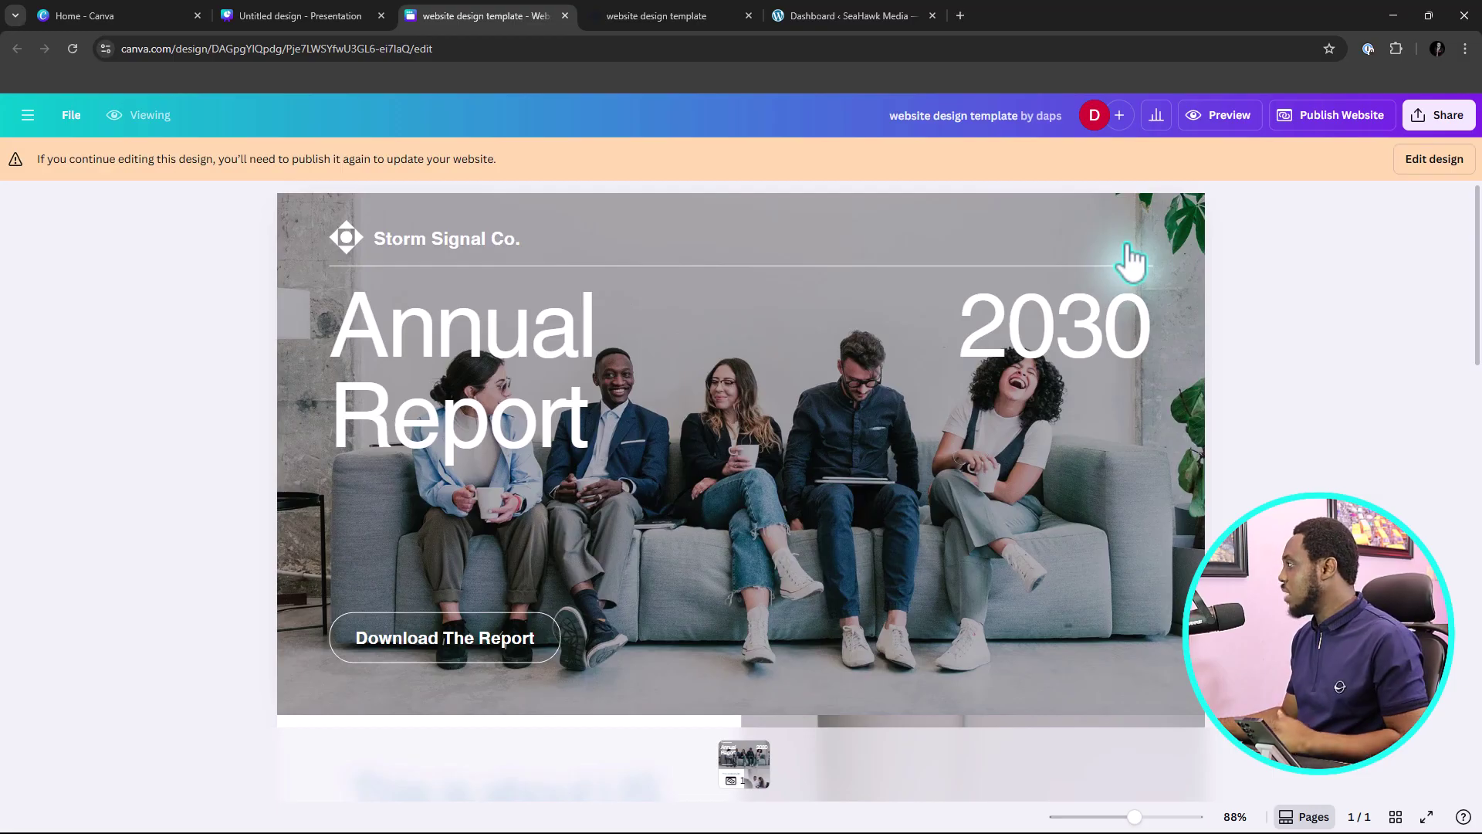
Set the website design's sharing access level to "Anyone with the link"
{"action": "left_click", "coordinate": [1437, 116]}
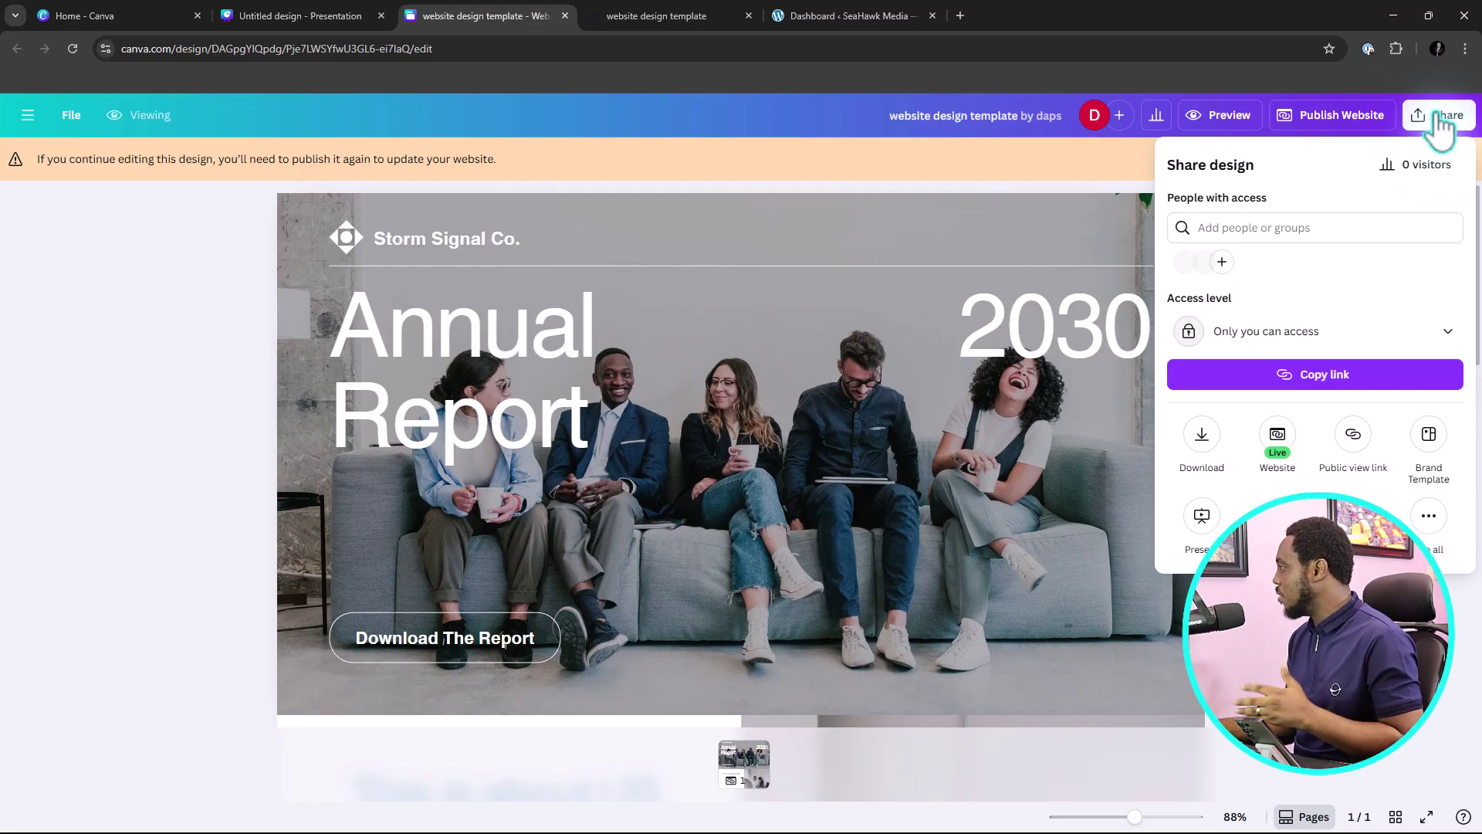
{"action": "left_click", "coordinate": [1407, 344]}
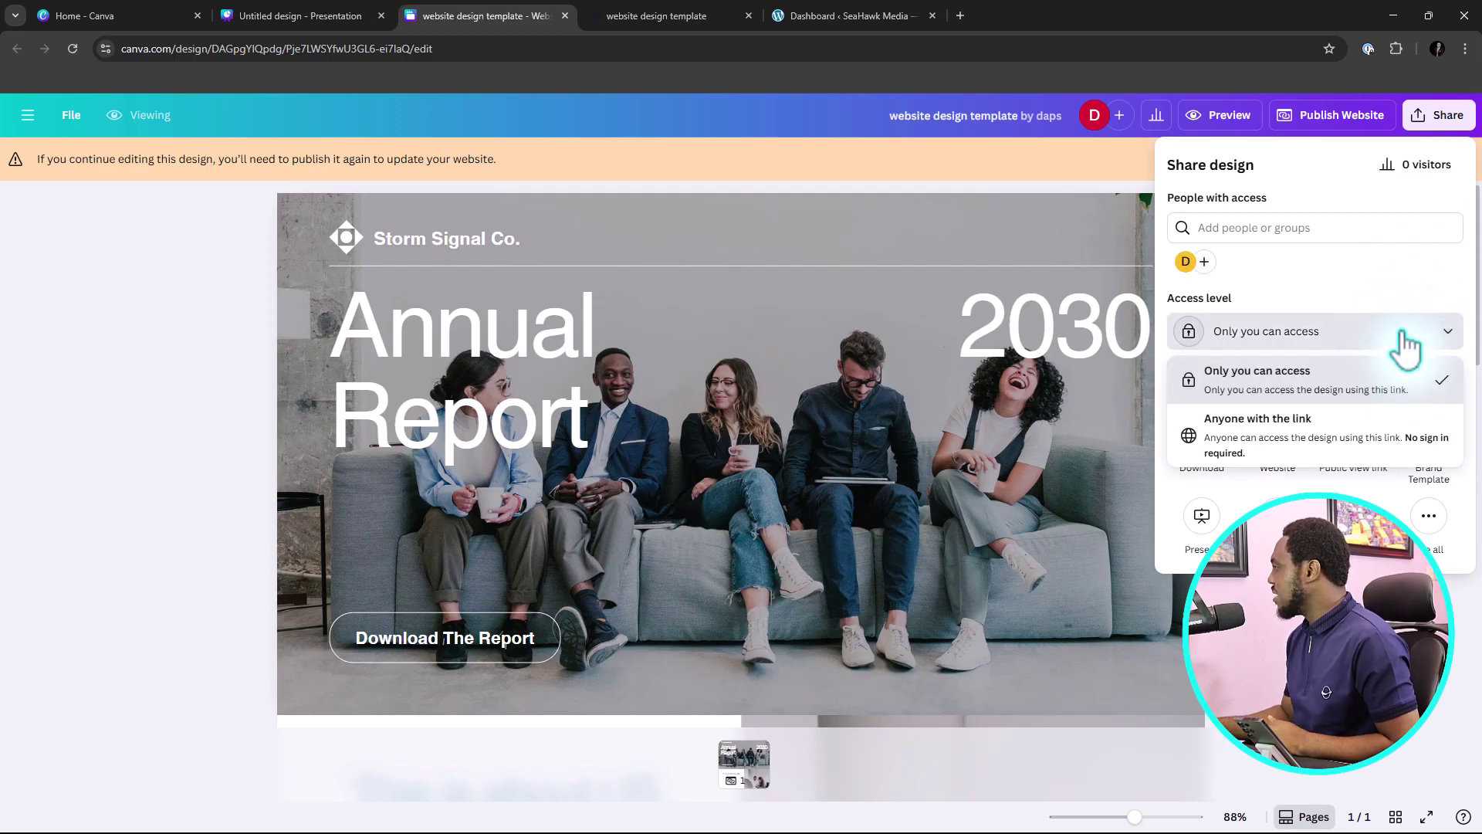
{"action": "left_click", "coordinate": [1300, 440]}
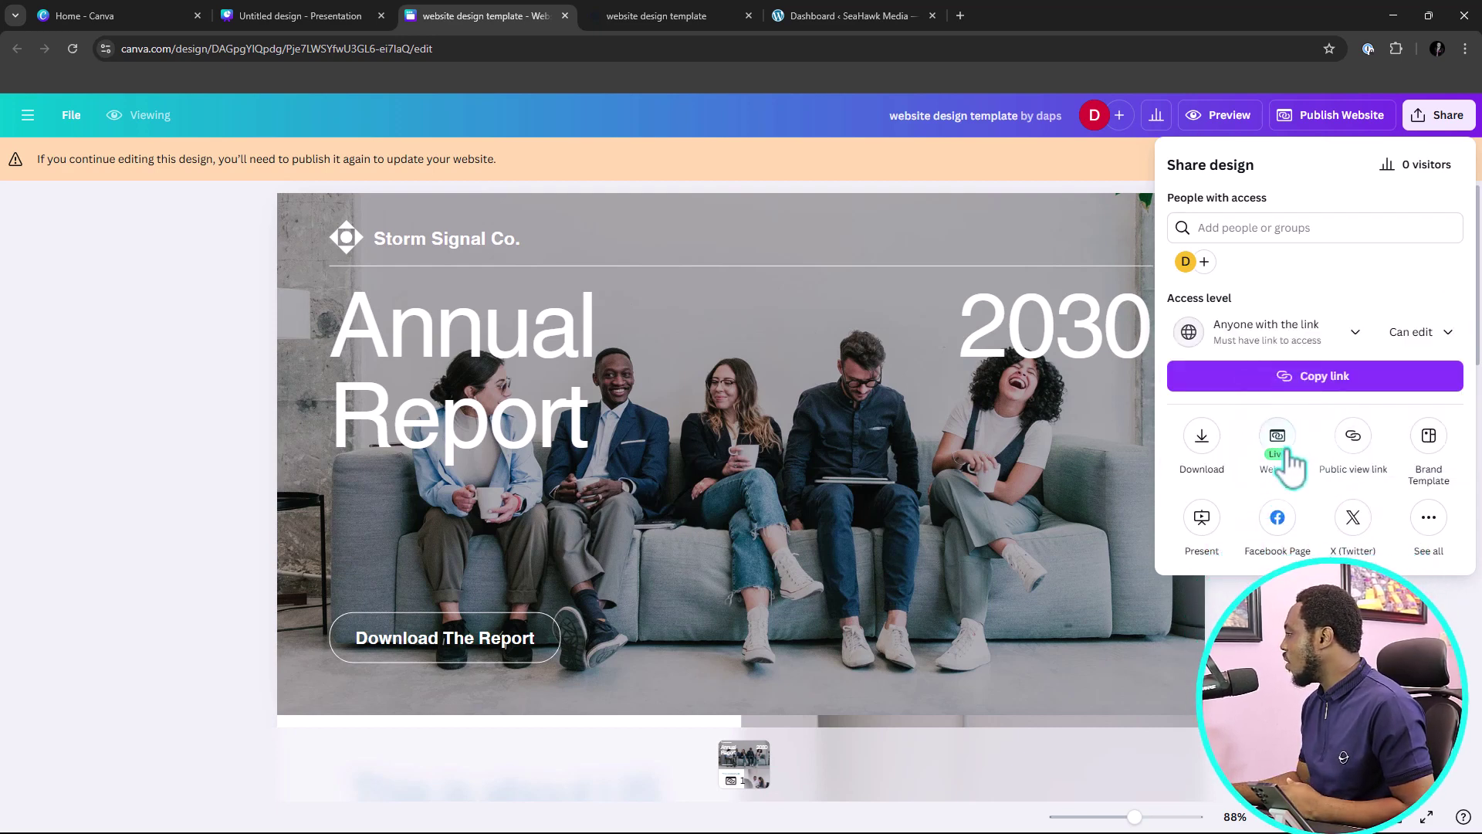
Generate an embed for the website design and copy its HTML embed code
{"action": "left_click", "coordinate": [1429, 525]}
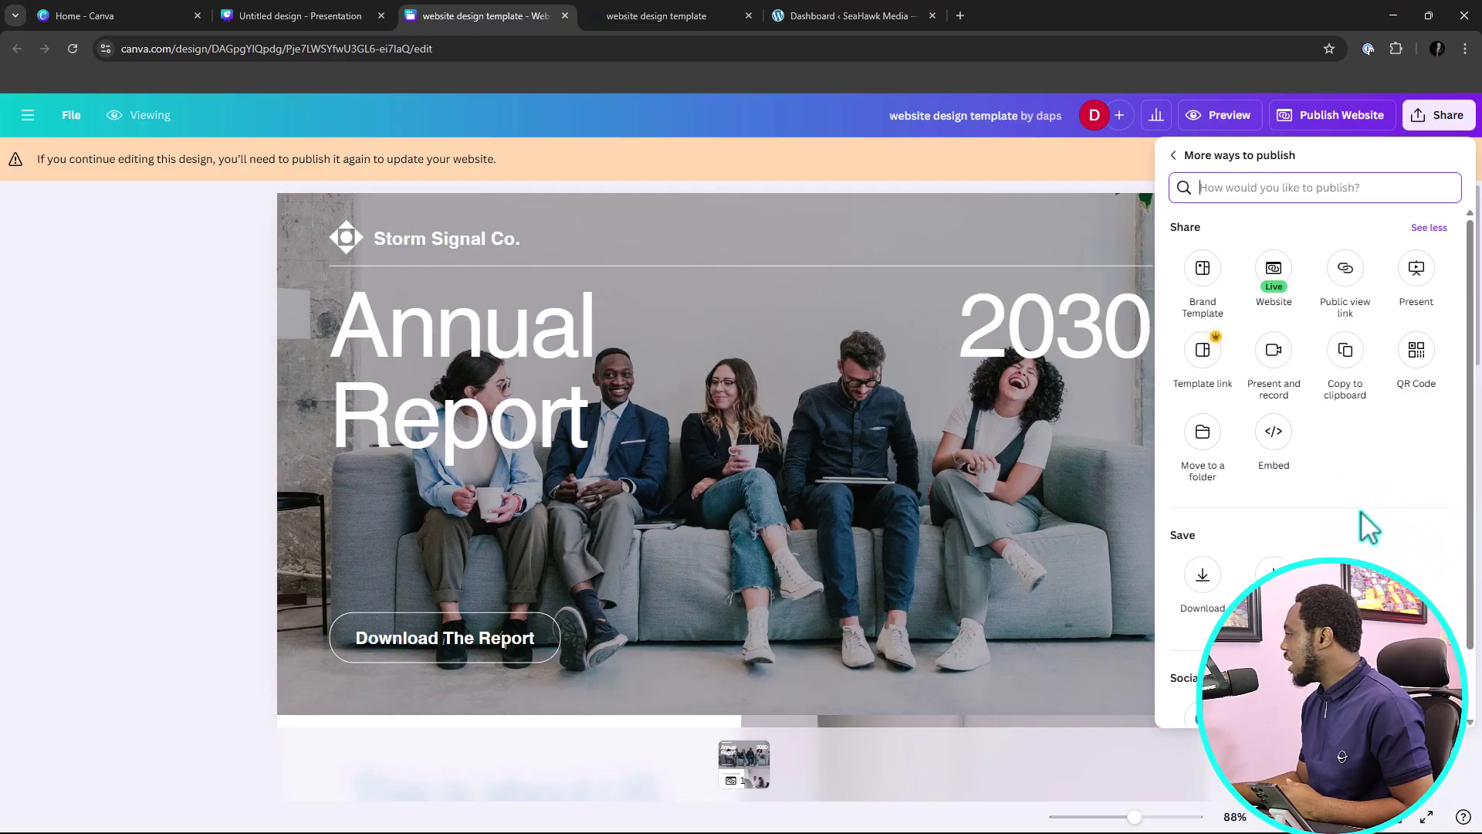
{"action": "left_click", "coordinate": [1277, 438]}
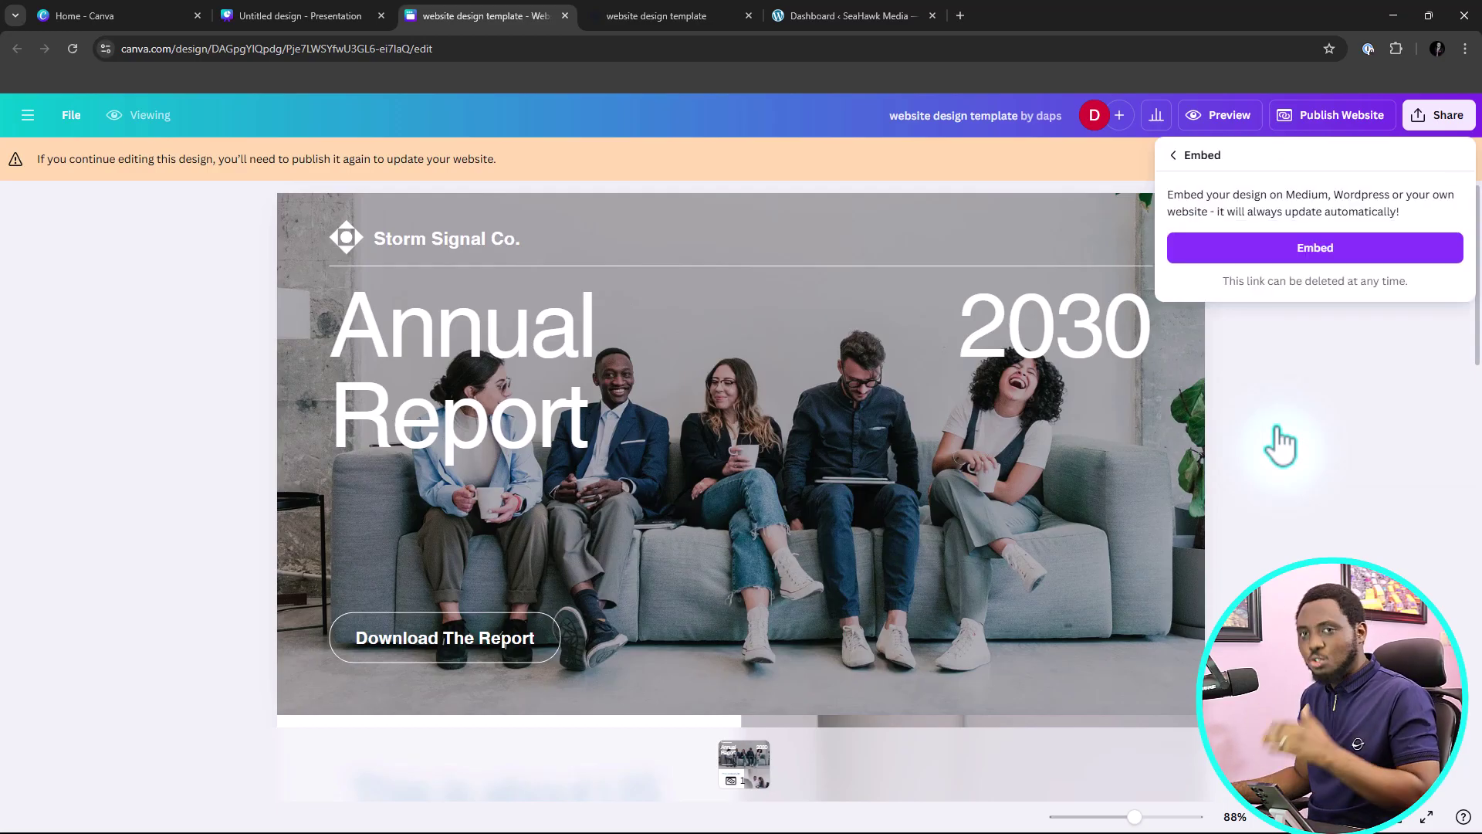
{"action": "left_click", "coordinate": [1321, 251]}
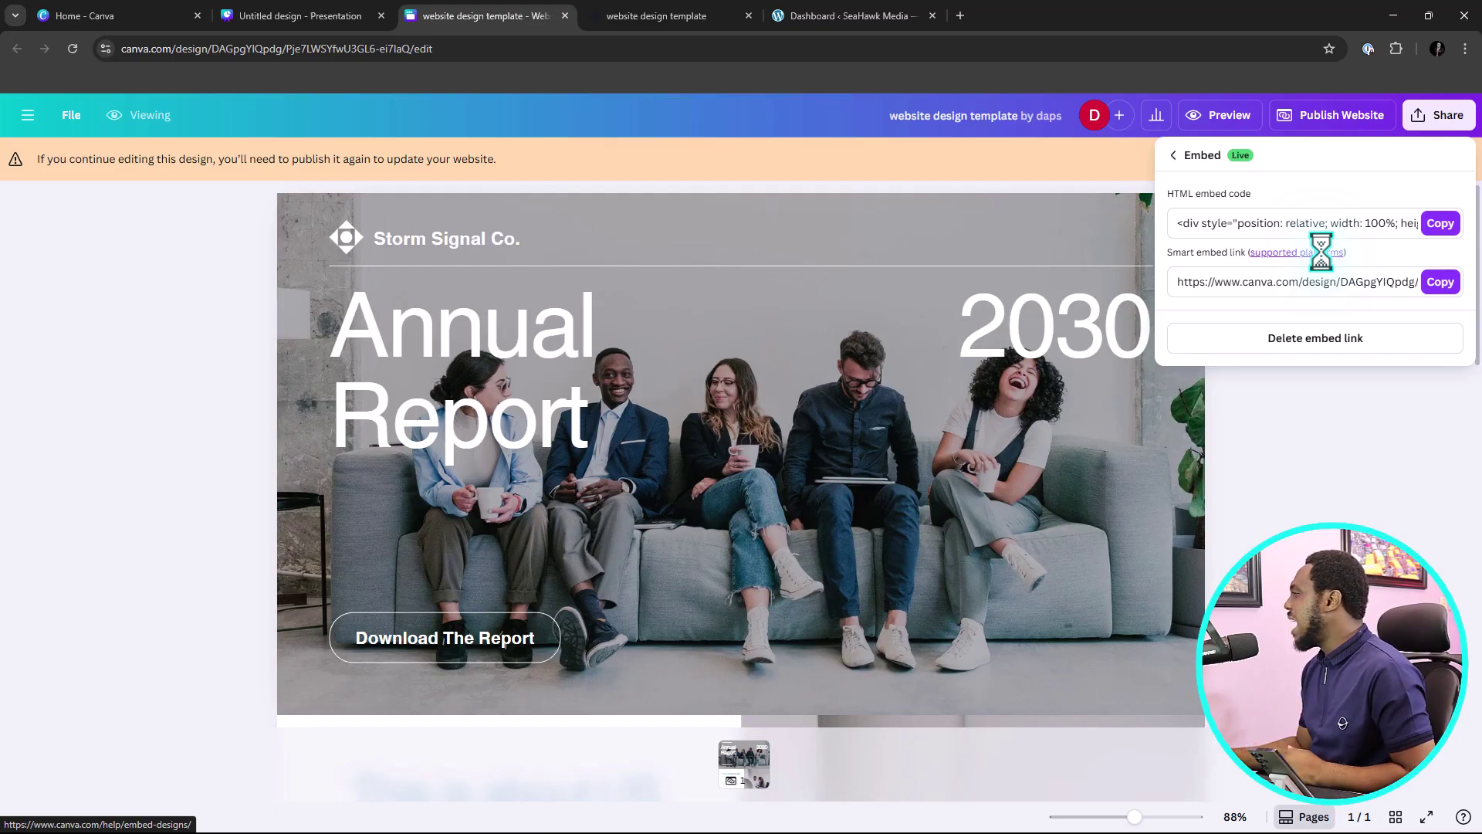
{"action": "left_click", "coordinate": [1439, 226]}
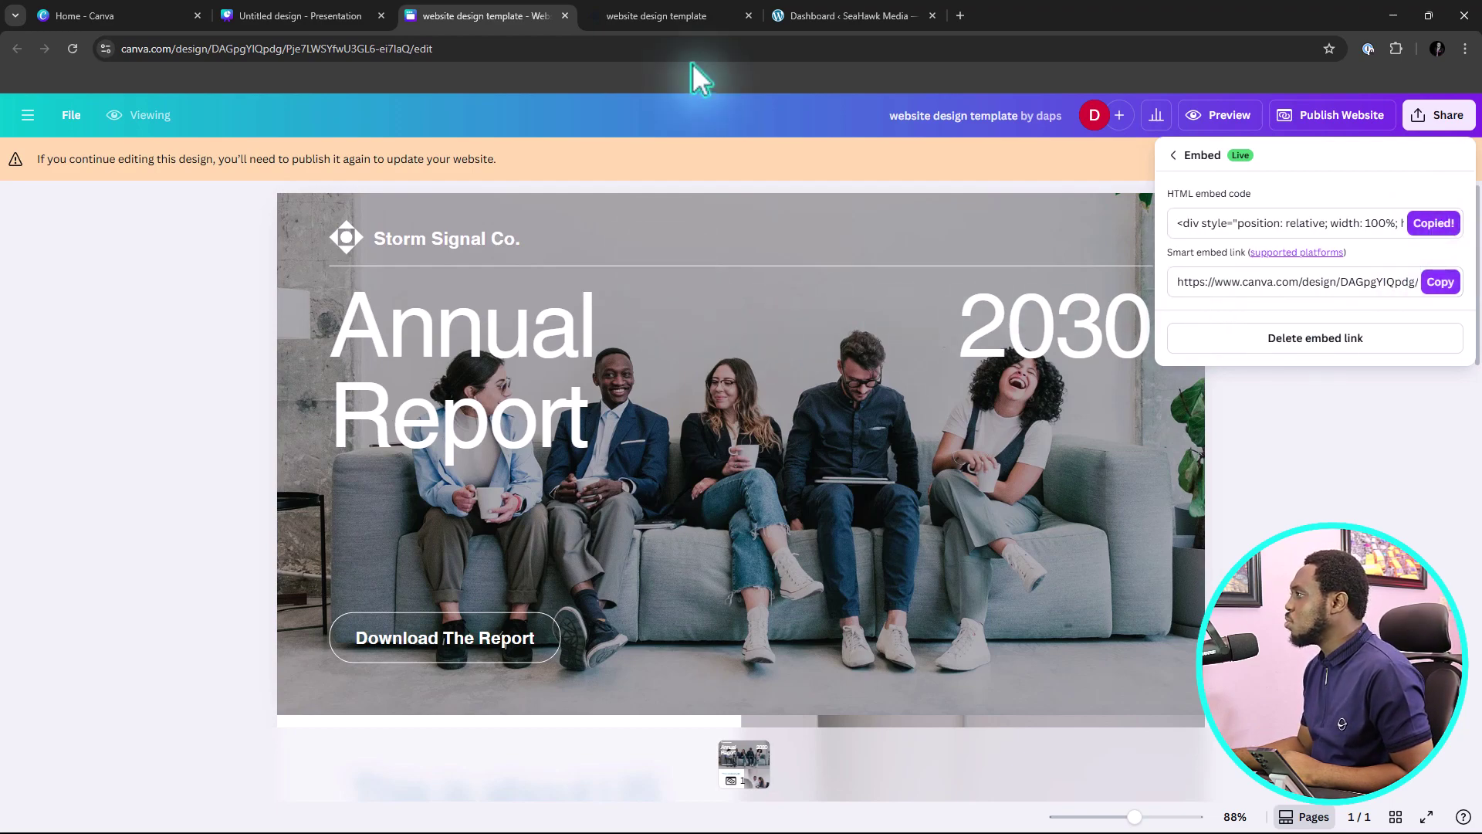
Switch to the WordPress dashboard and create a new page
{"action": "left_click", "coordinate": [807, 17]}
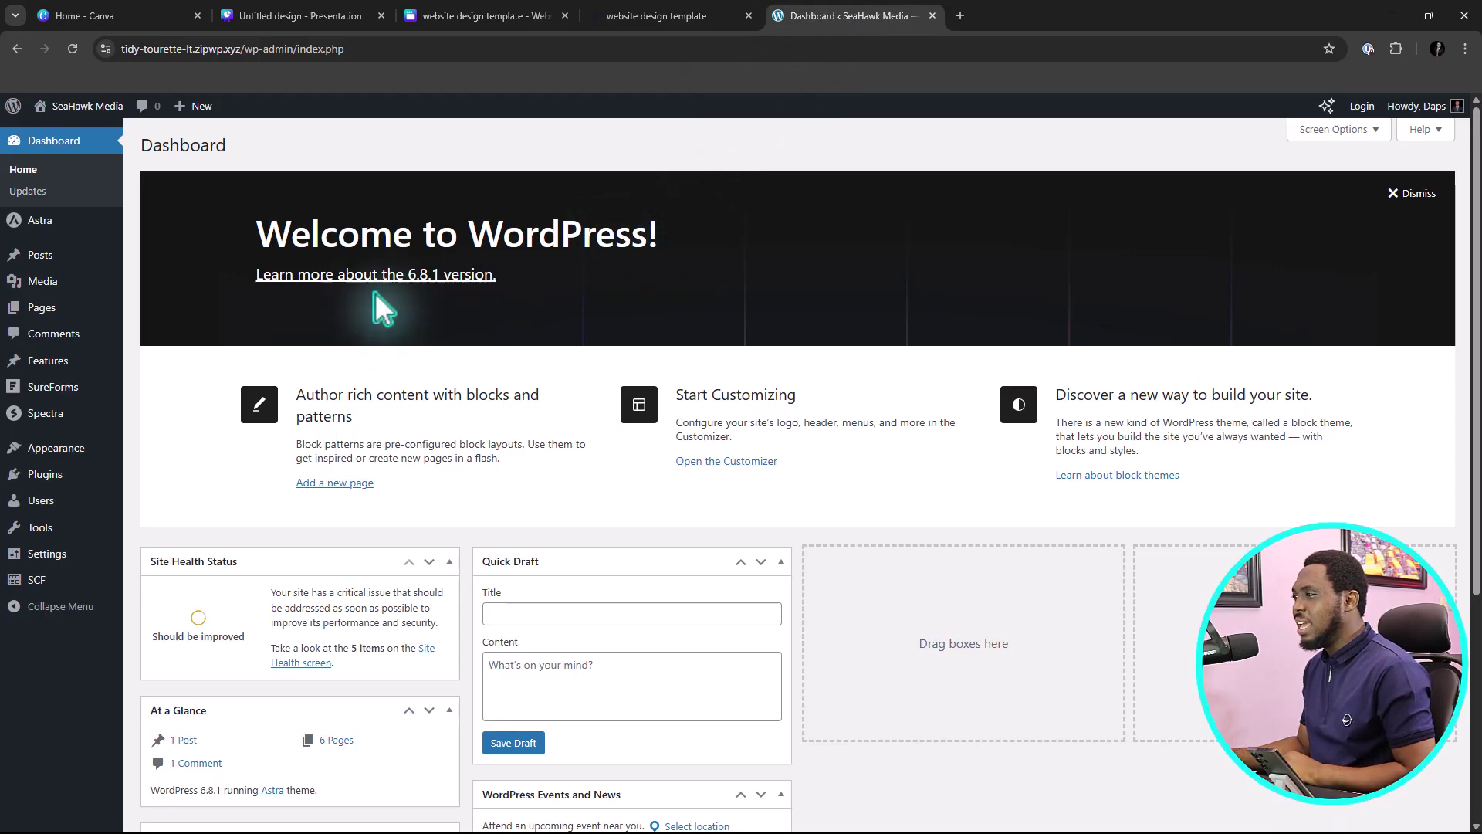
{"action": "mouse_move", "coordinate": [42, 312]}
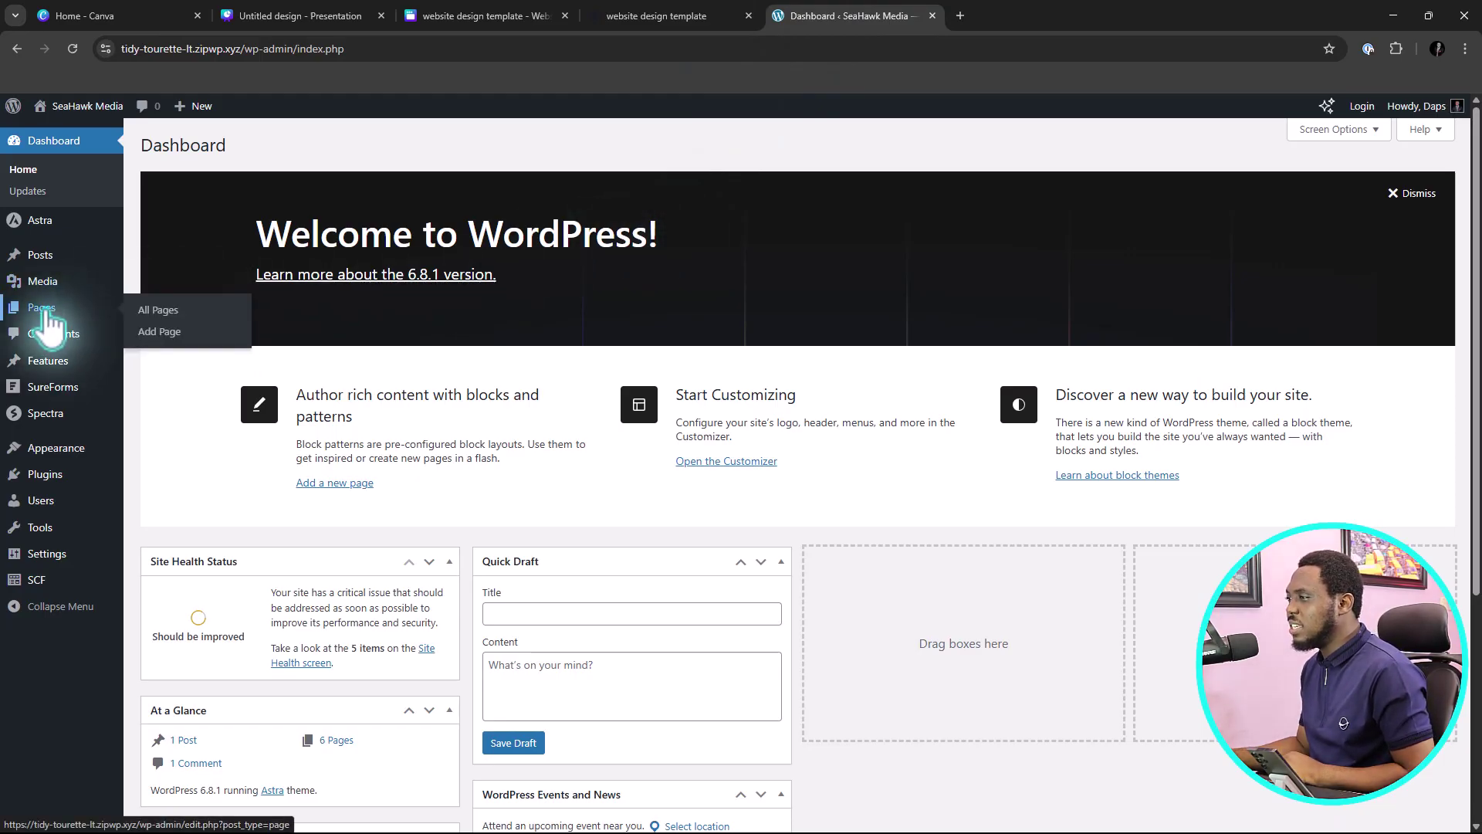
{"action": "left_click", "coordinate": [155, 333]}
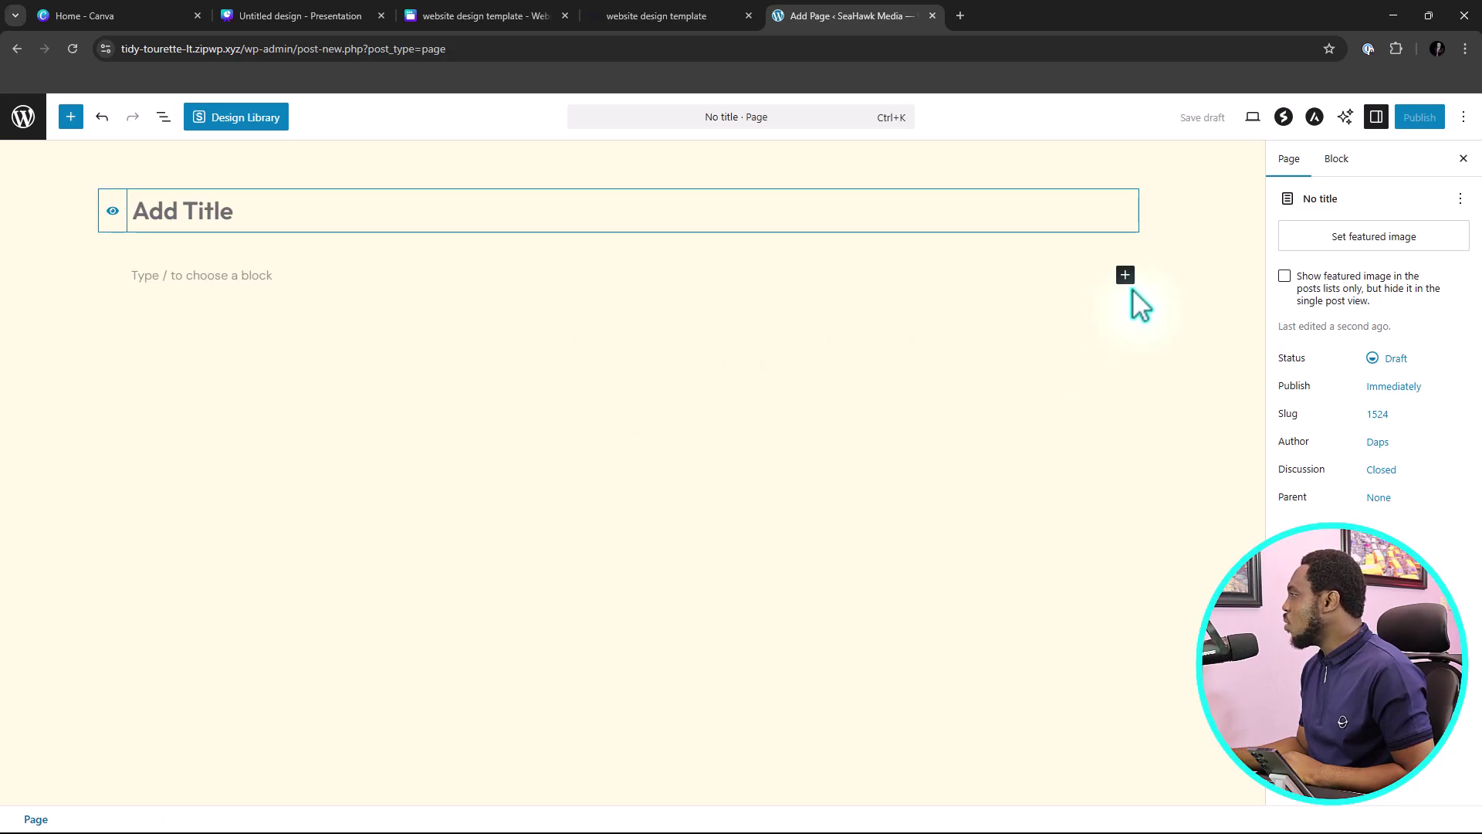
Insert a Custom HTML block into the new page and paste the copied Canva embed code into it
{"action": "left_click", "coordinate": [1125, 275]}
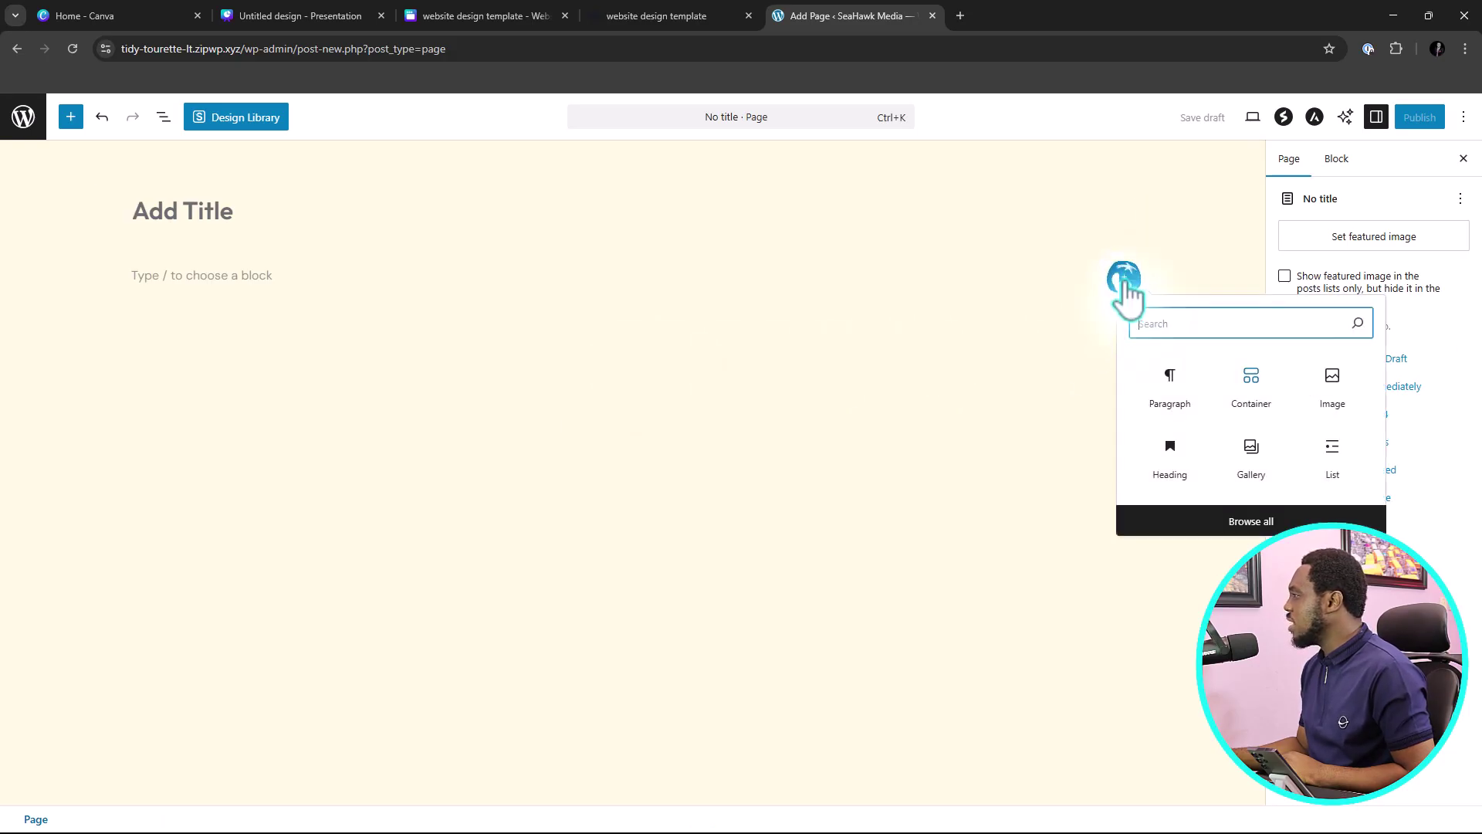
{"action": "left_click", "coordinate": [1166, 322]}
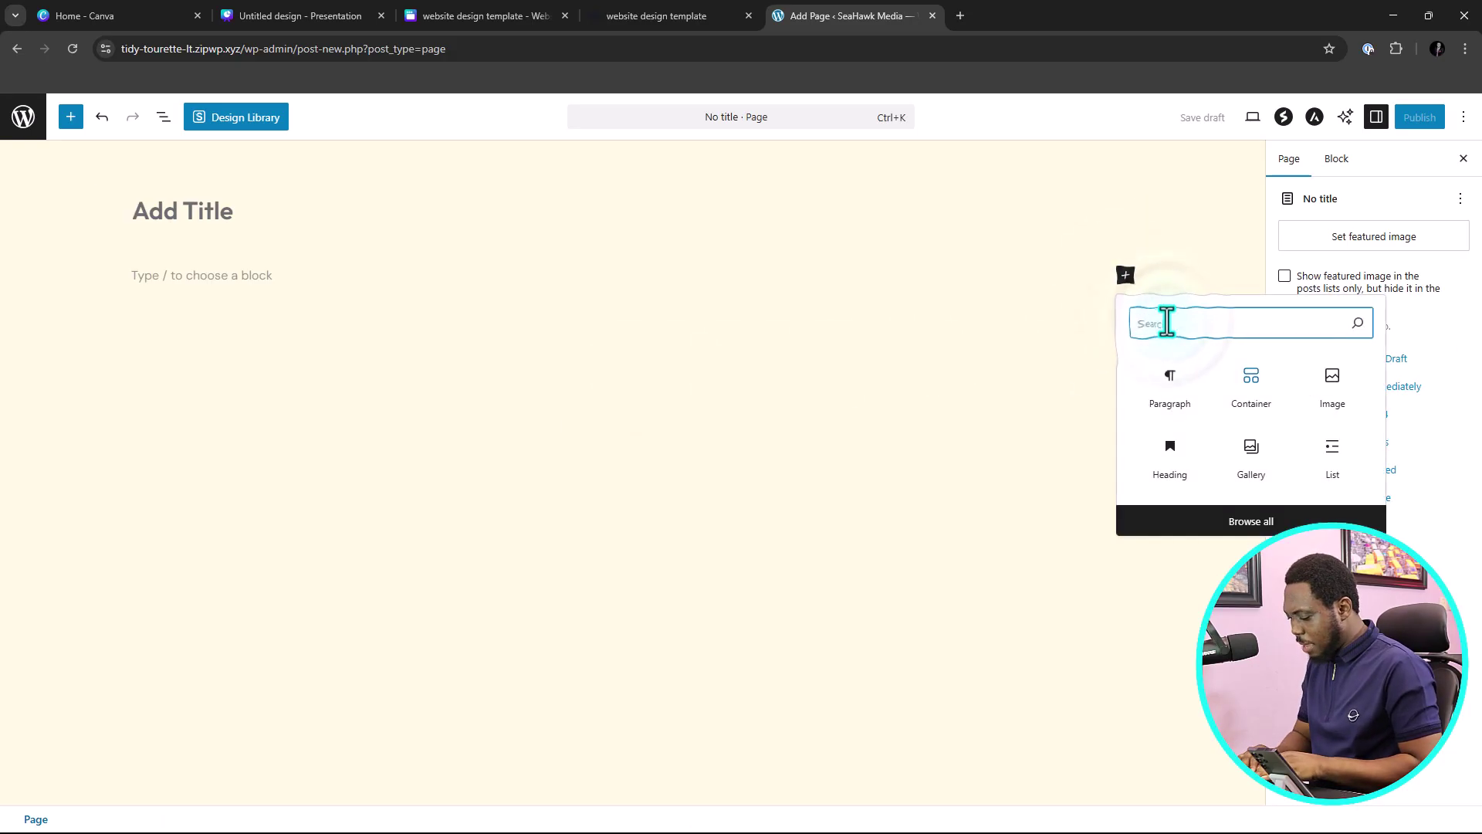
{"action": "type", "text": "HTML"}
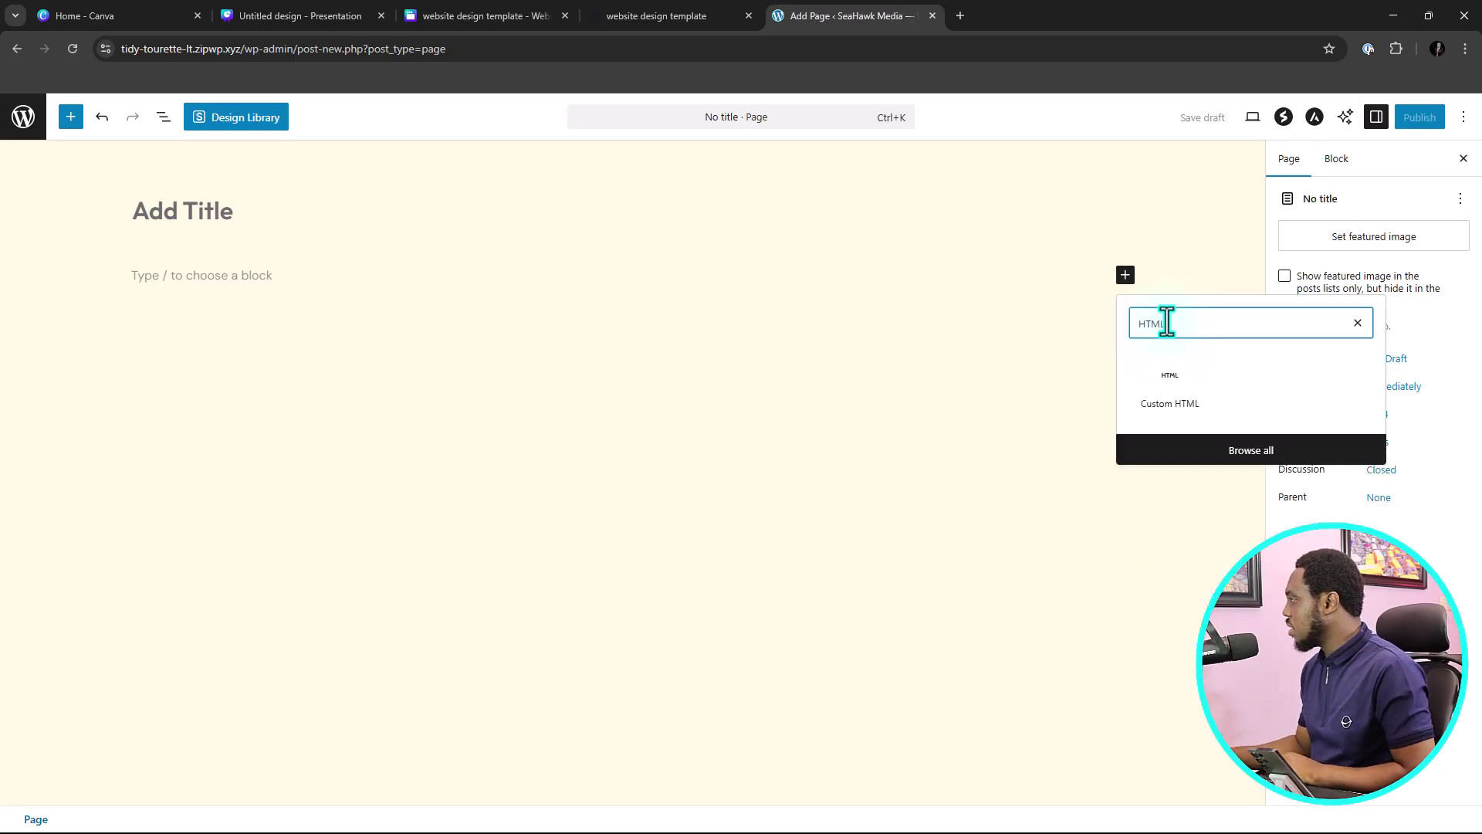
{"action": "left_click", "coordinate": [1183, 403]}
{"action": "left_click", "coordinate": [150, 272]}
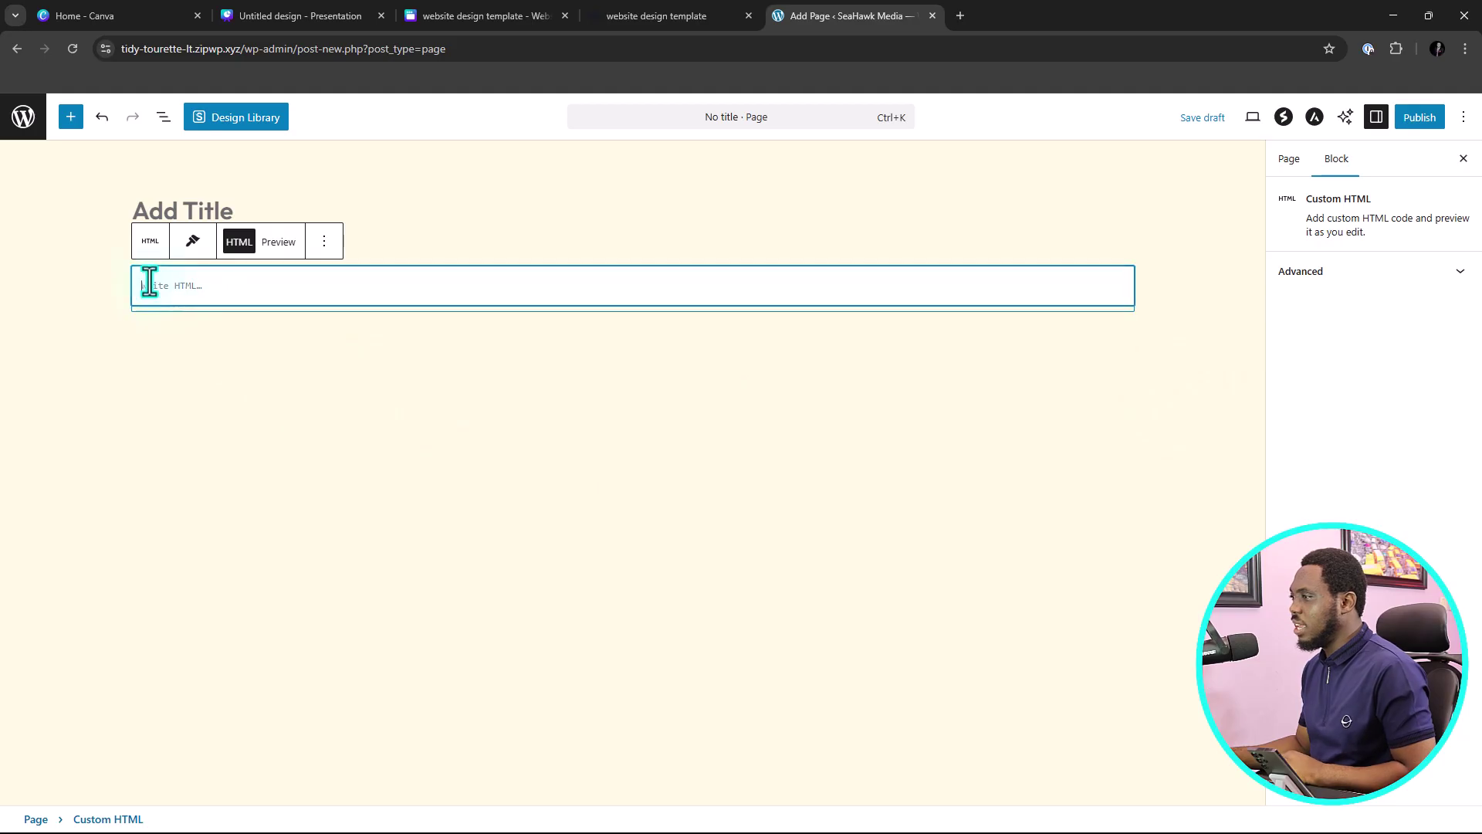
{"action": "key", "text": "ctrl+v"}
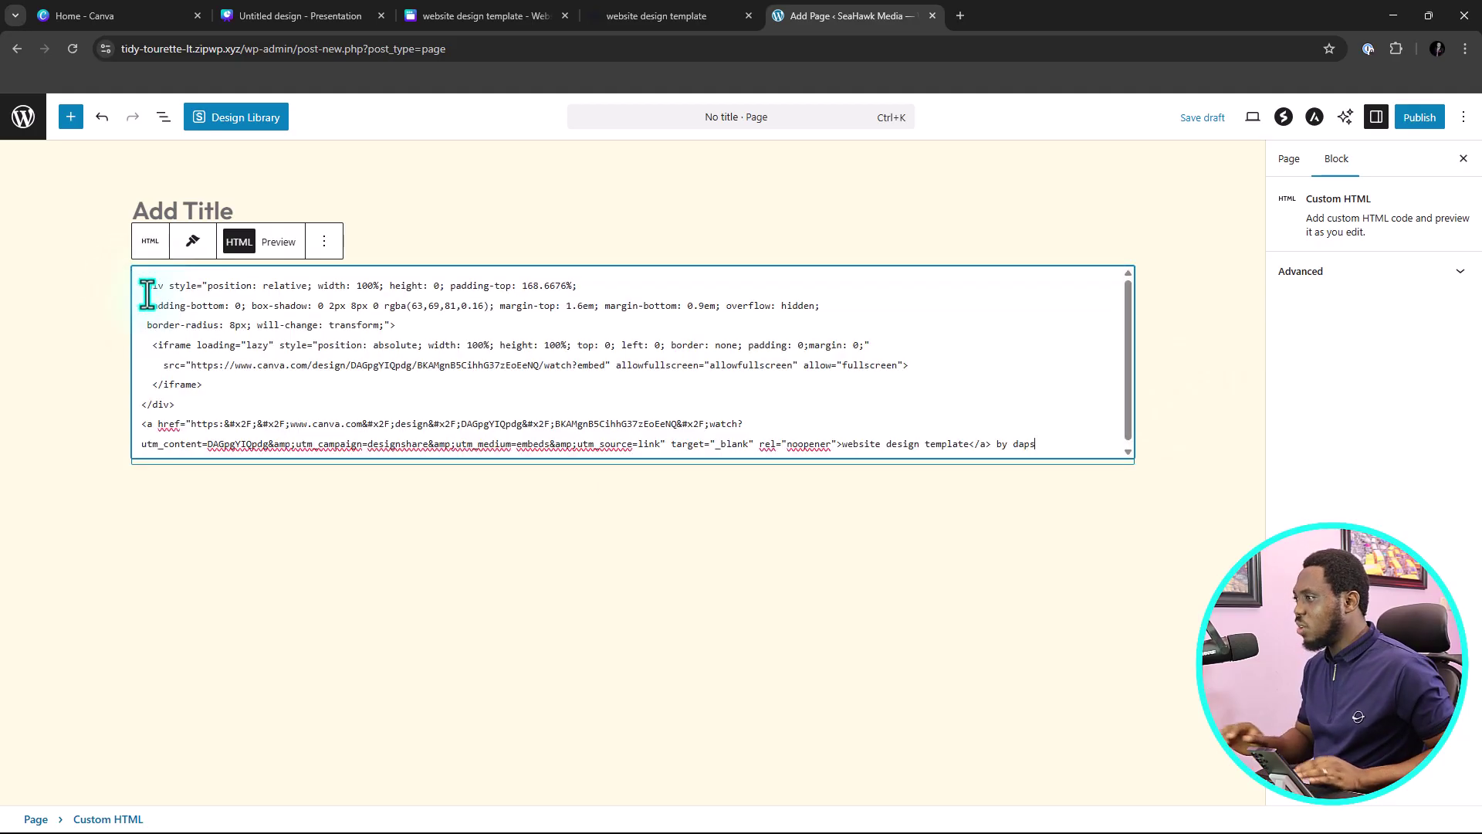
Preview the embedded design in the Custom HTML block and look through its rendered sections
{"action": "left_click", "coordinate": [278, 242]}
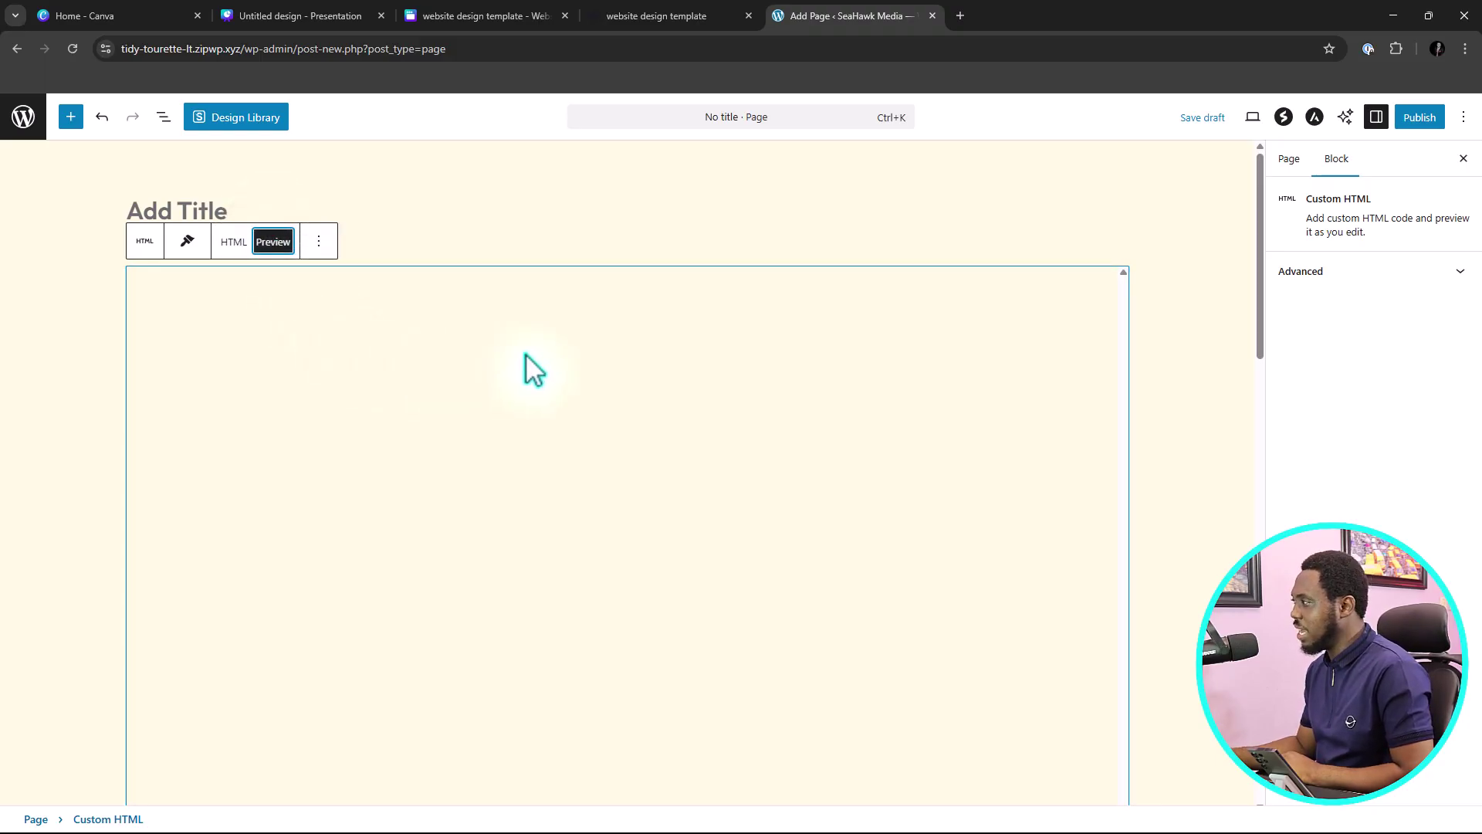
{"action": "scroll", "coordinate": [526, 363], "scroll_direction": "down", "scroll_amount": 5}
{"action": "scroll", "coordinate": [525, 363], "scroll_direction": "up", "scroll_amount": 7}
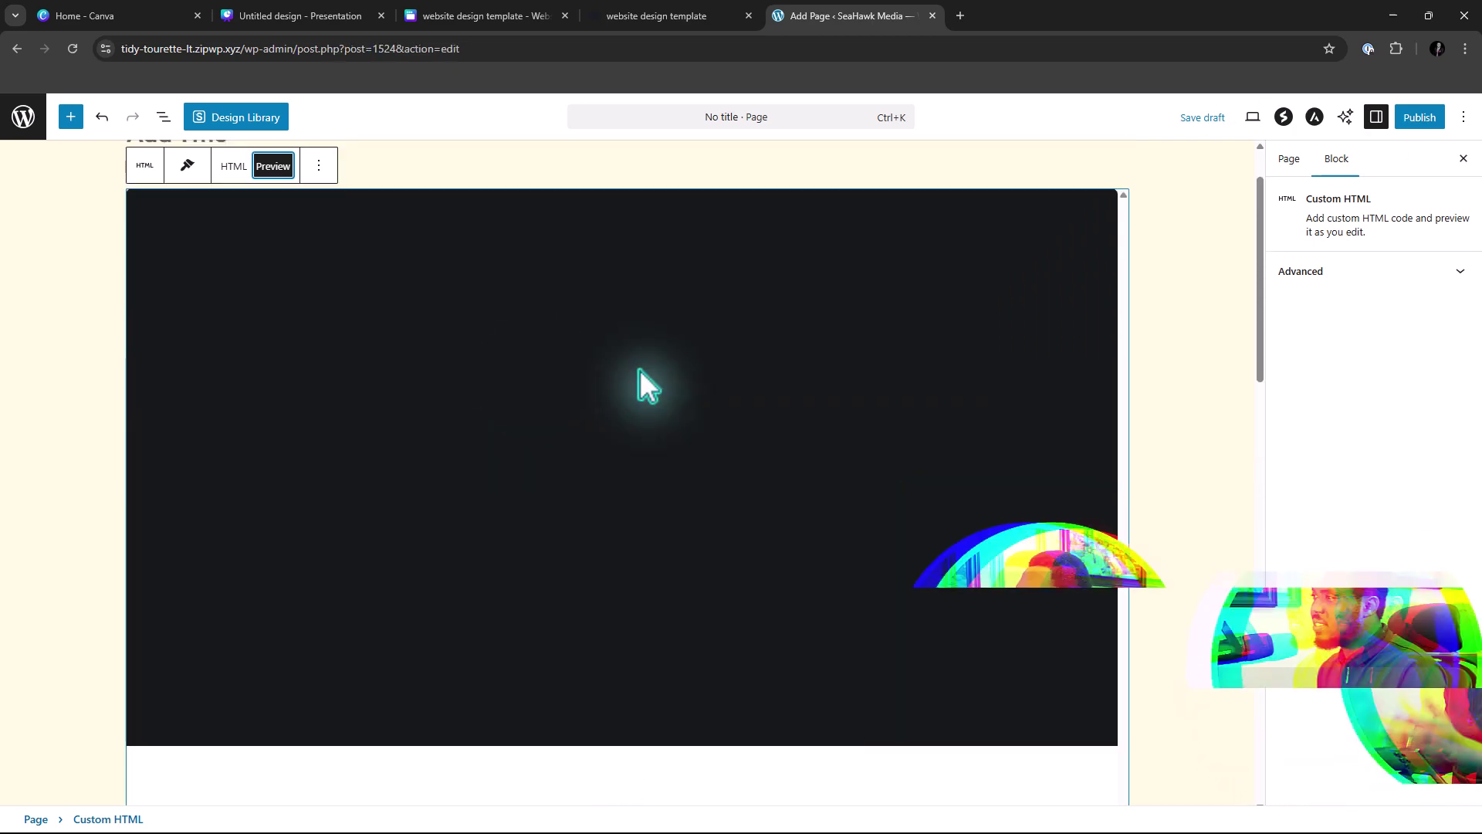
{"action": "scroll", "coordinate": [621, 386], "scroll_direction": "down", "scroll_amount": 1}
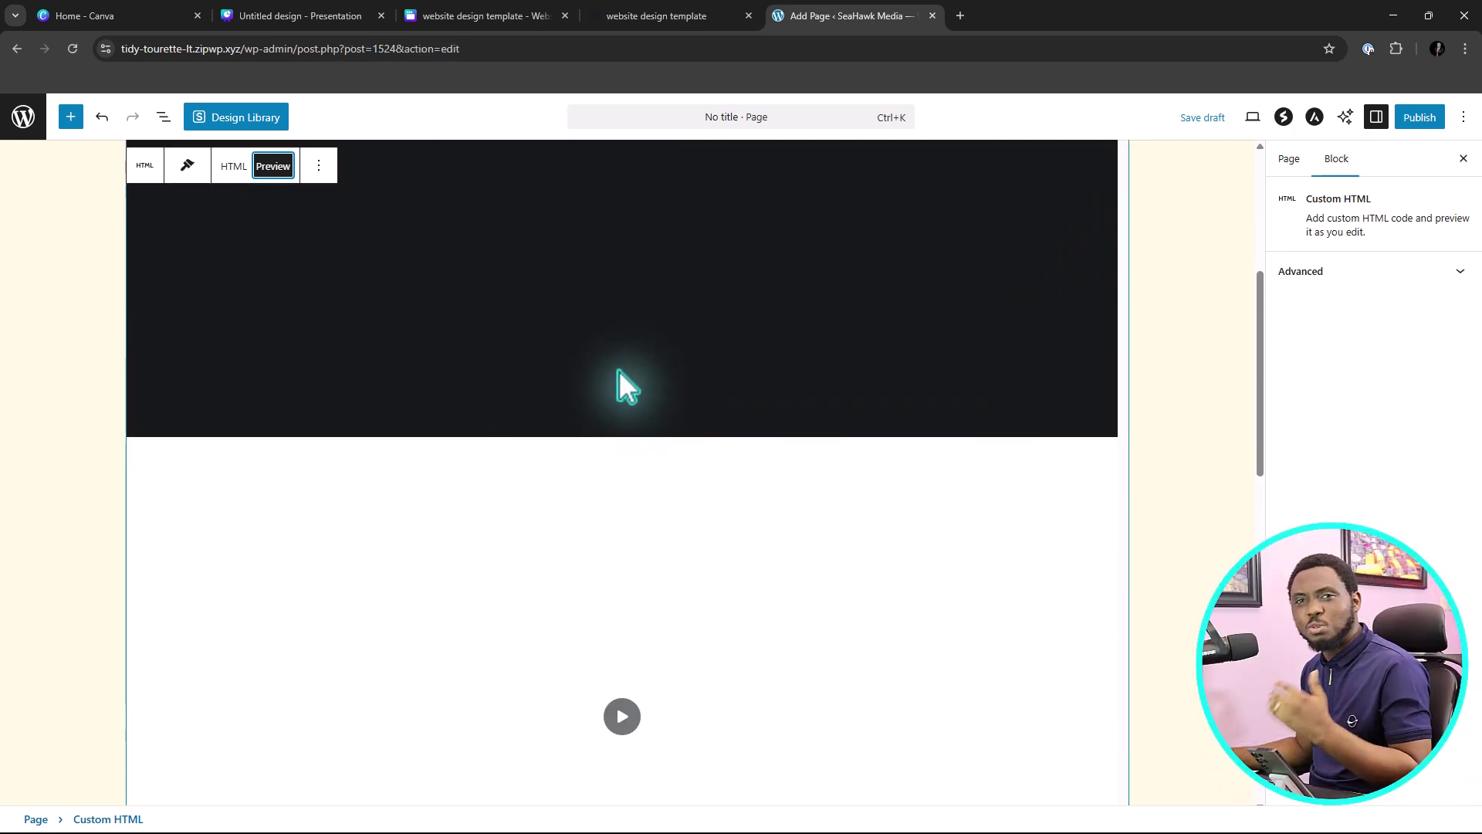
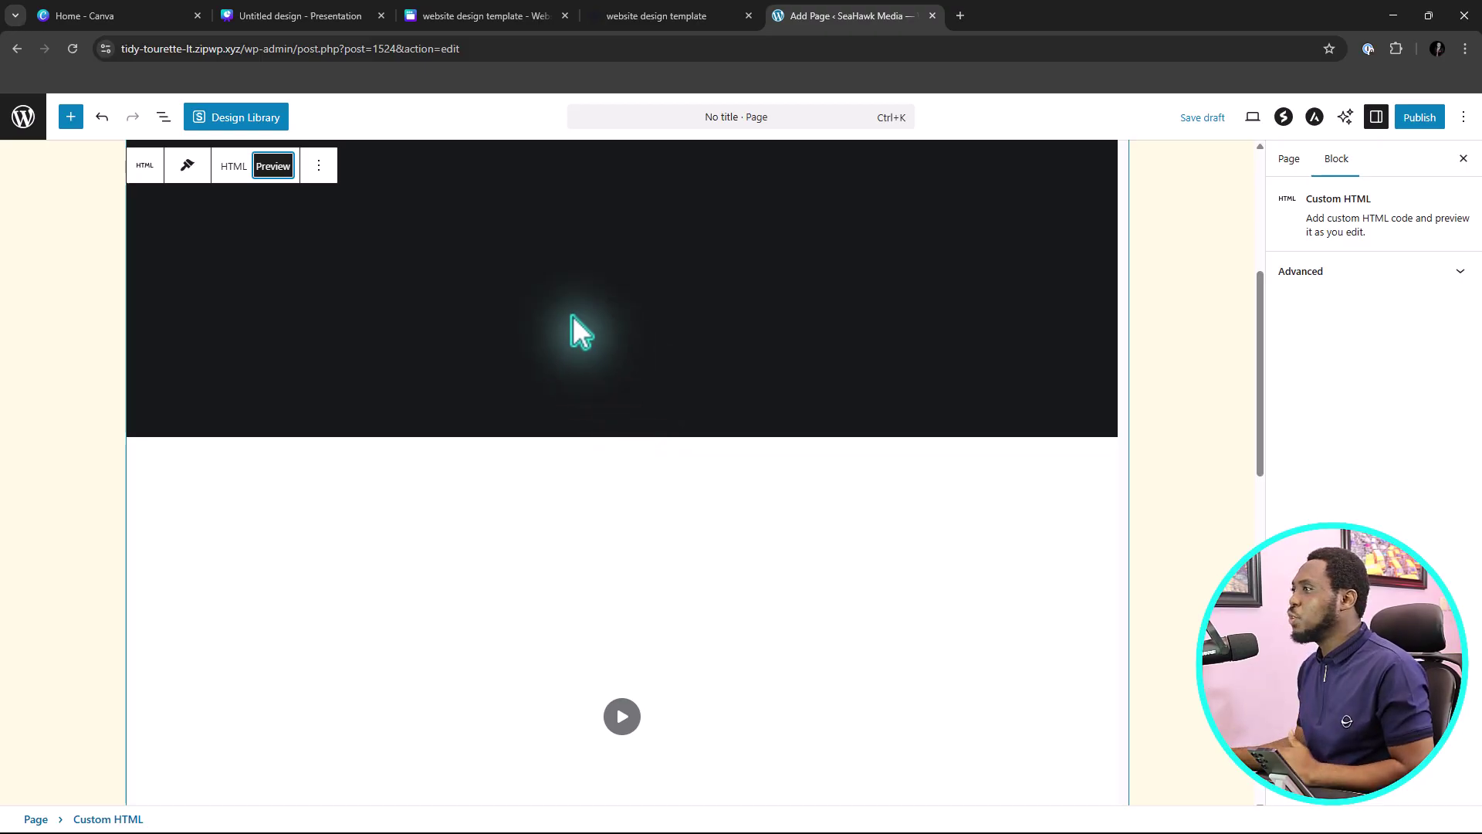
Switch to the Canva presentation design and set its sharing access level to Anyone with the link
{"action": "left_click", "coordinate": [463, 16]}
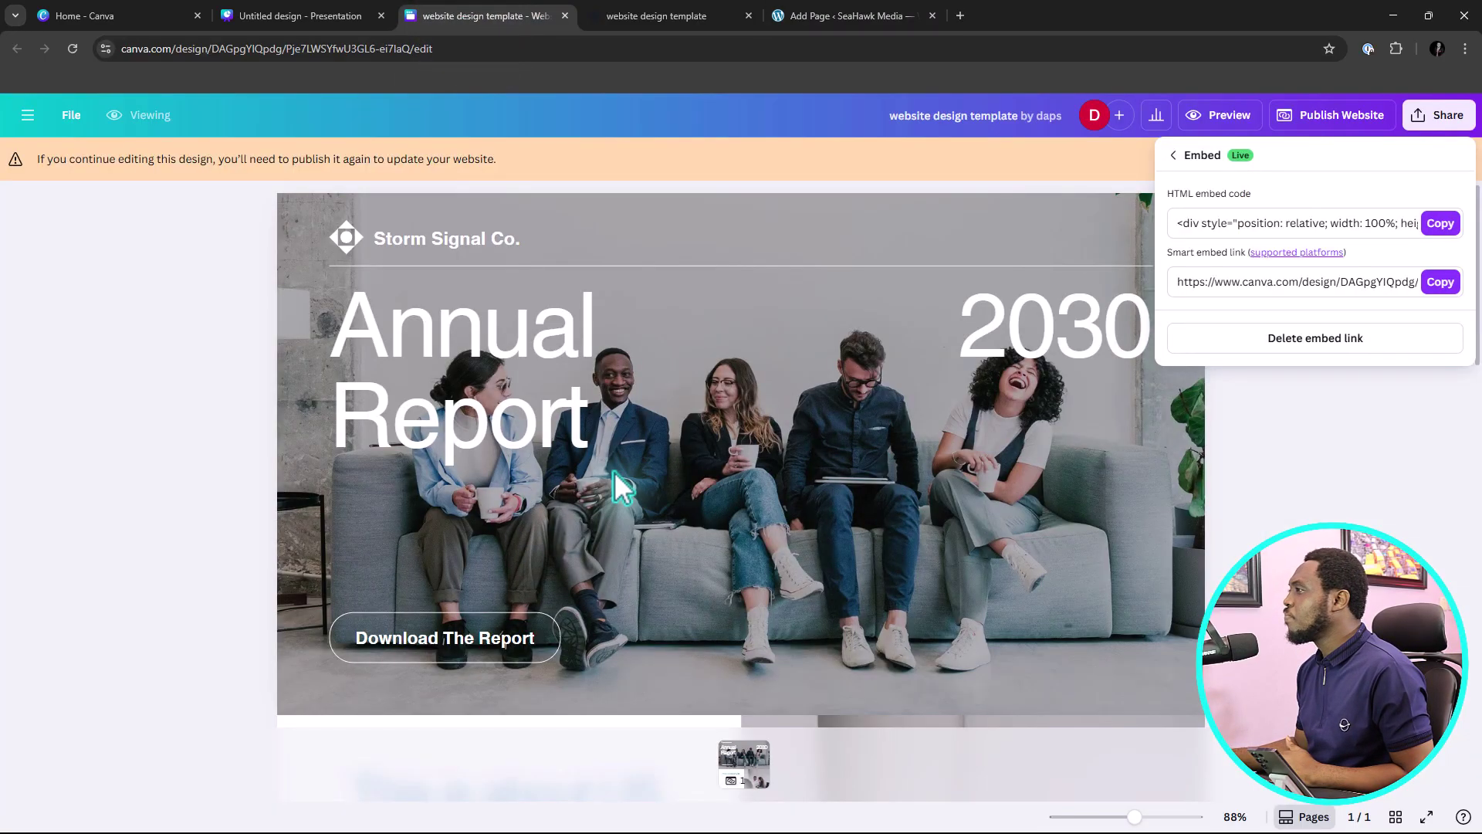
{"action": "left_click", "coordinate": [305, 16]}
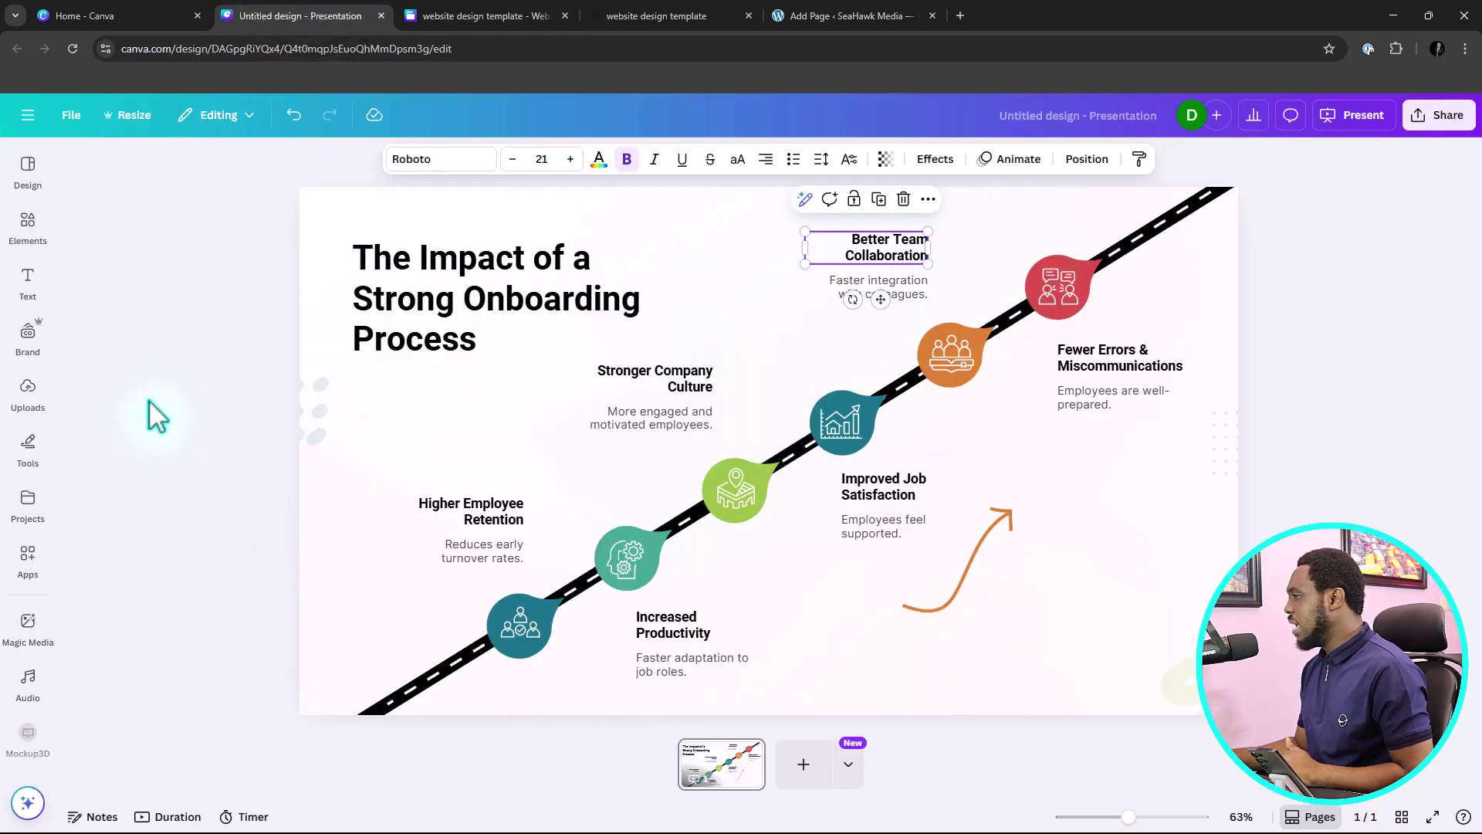
{"action": "left_click", "coordinate": [1437, 116]}
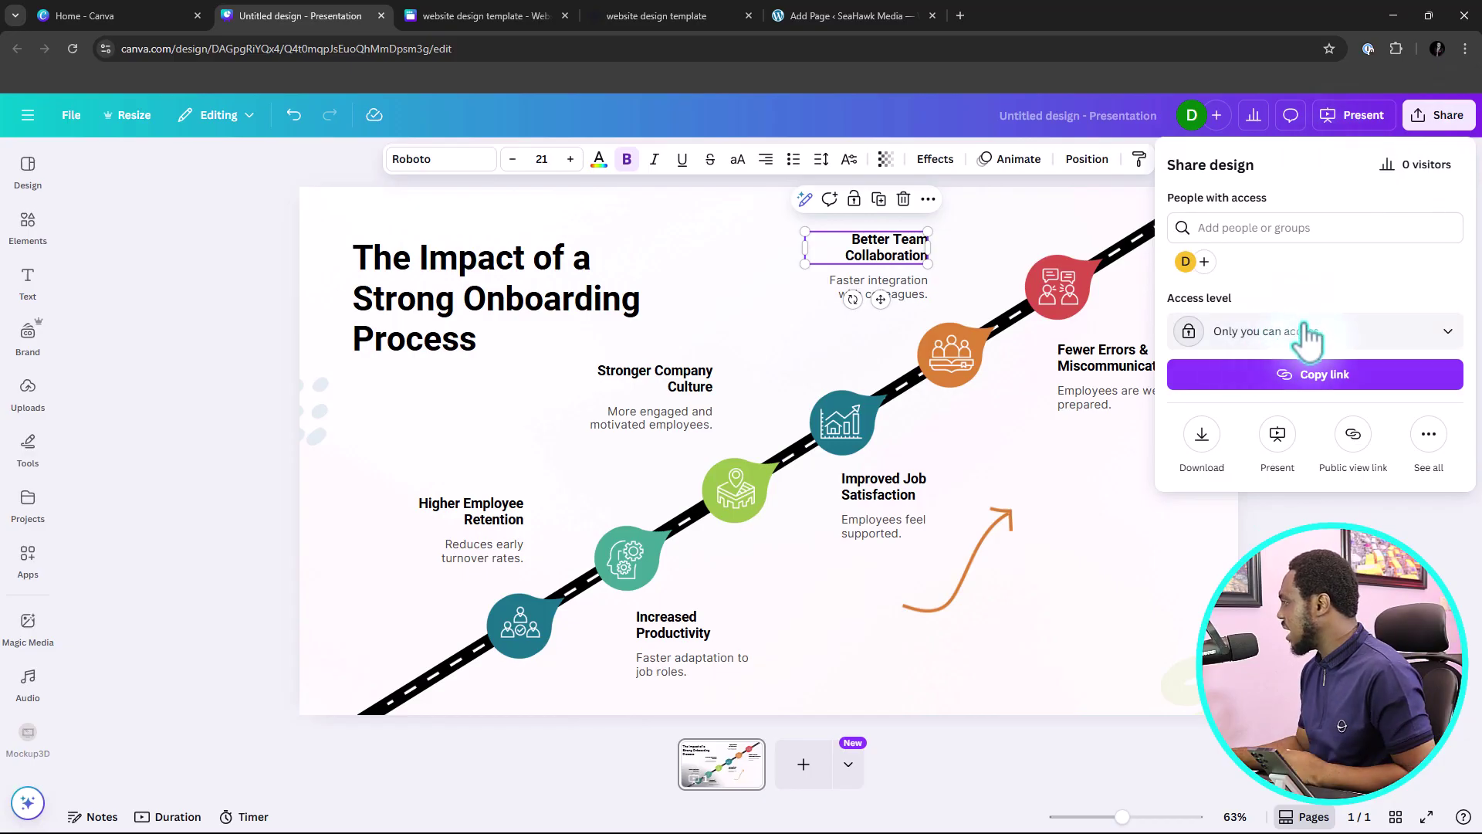
{"action": "left_click", "coordinate": [1305, 331]}
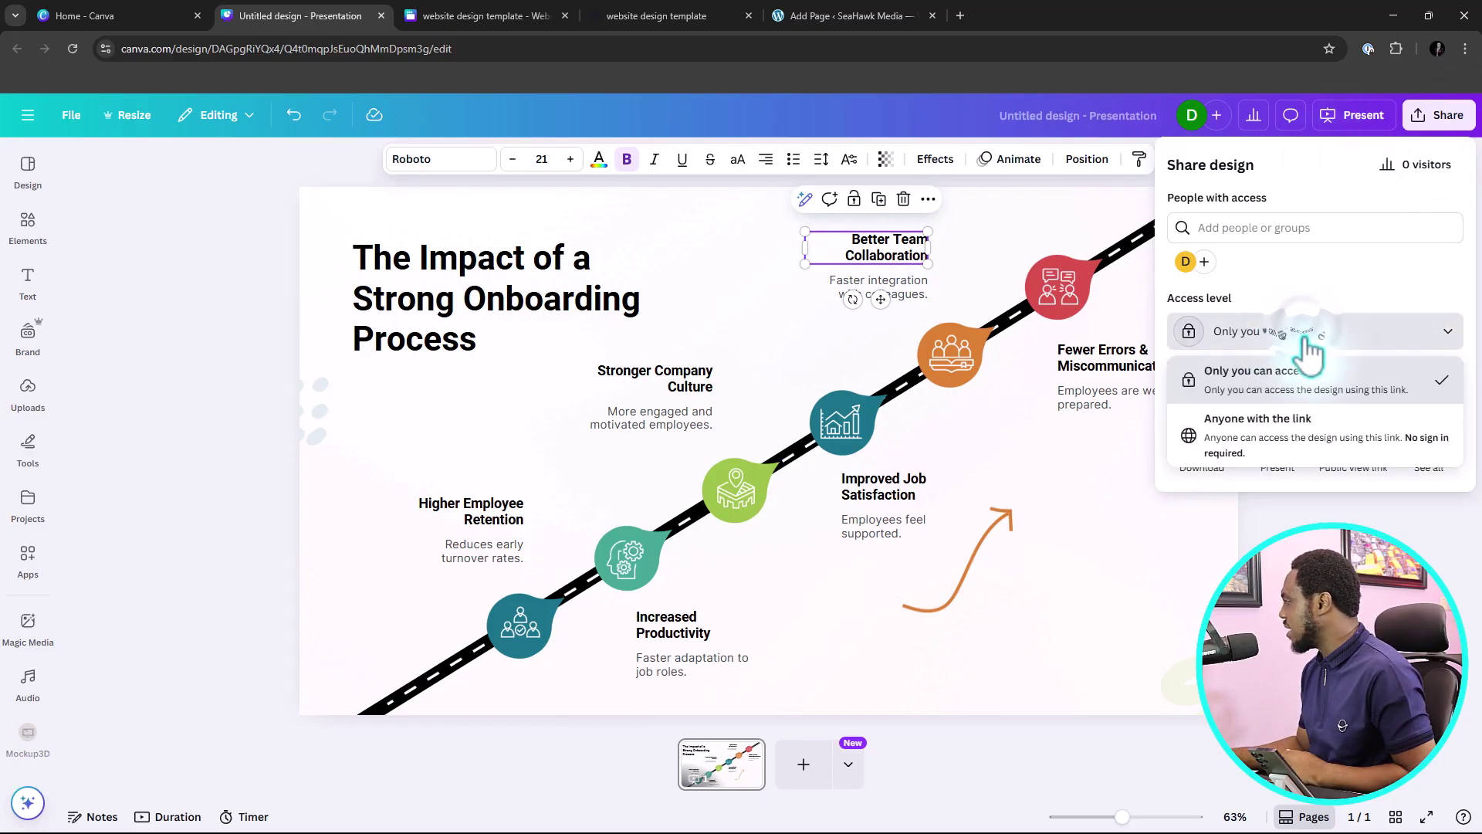
{"action": "left_click", "coordinate": [1279, 437]}
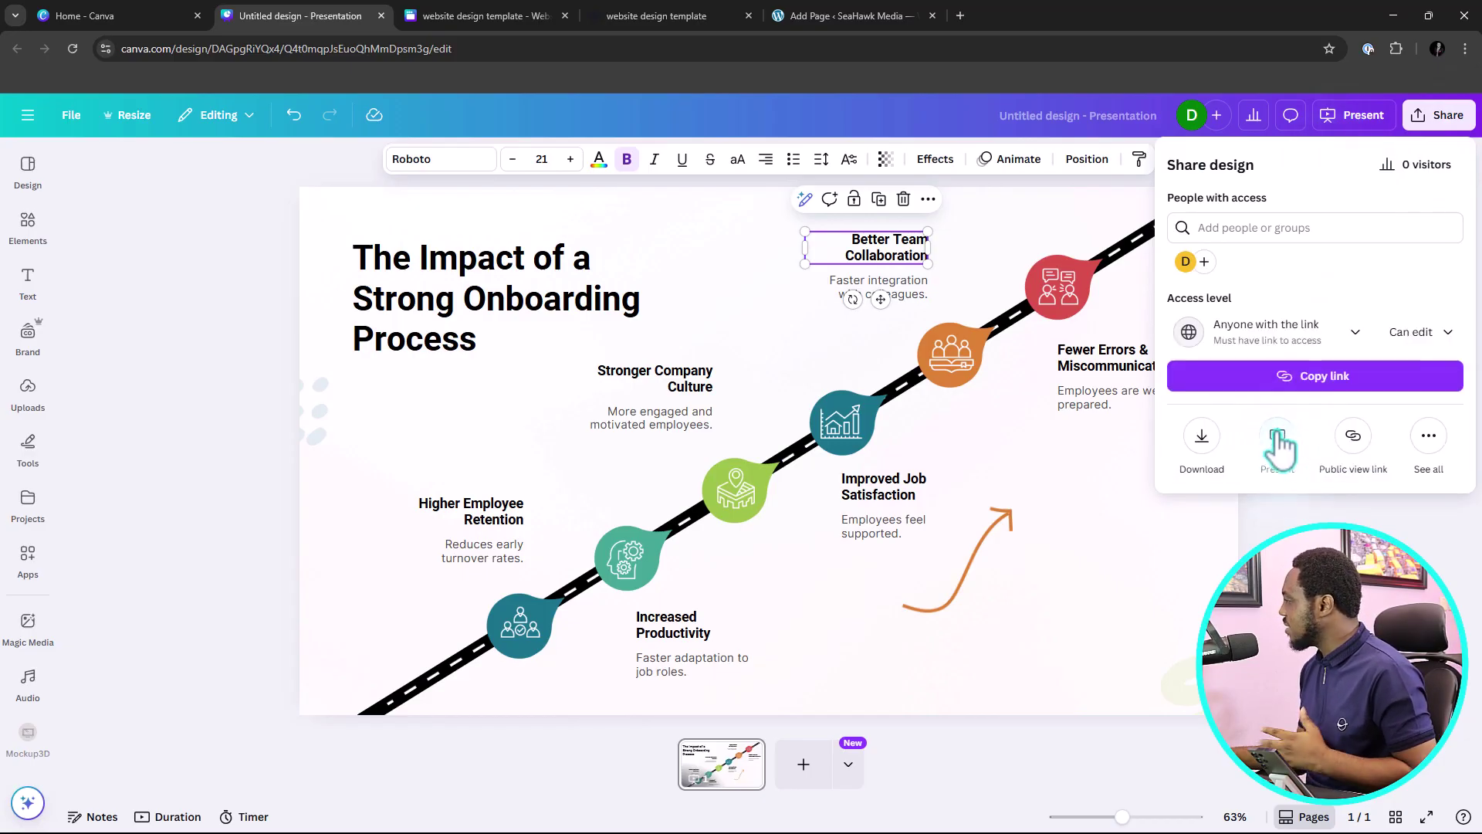
Generate an embed for the presentation design and copy its HTML embed code
{"action": "left_click", "coordinate": [1429, 441]}
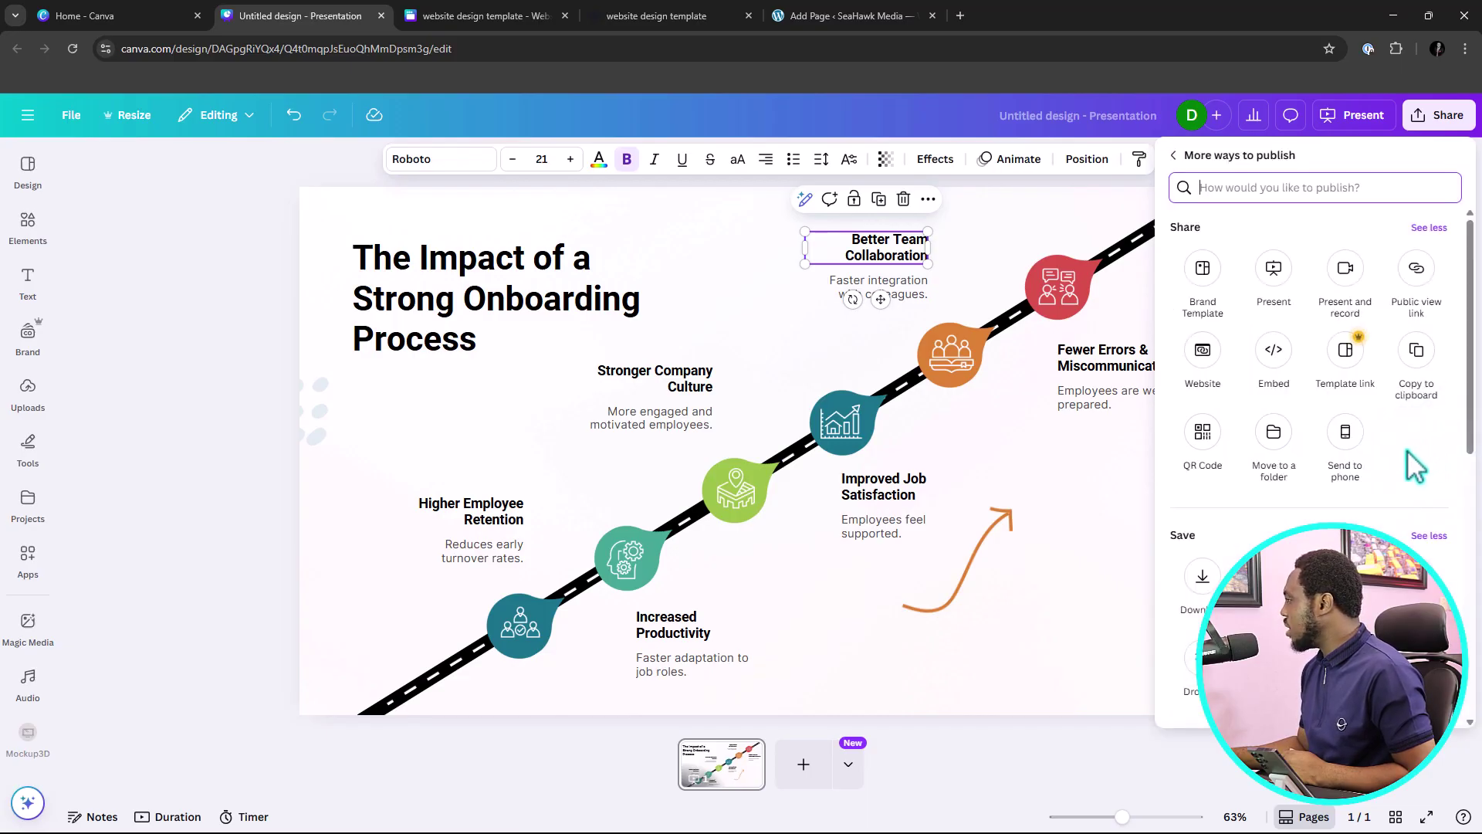
{"action": "left_click", "coordinate": [1273, 364]}
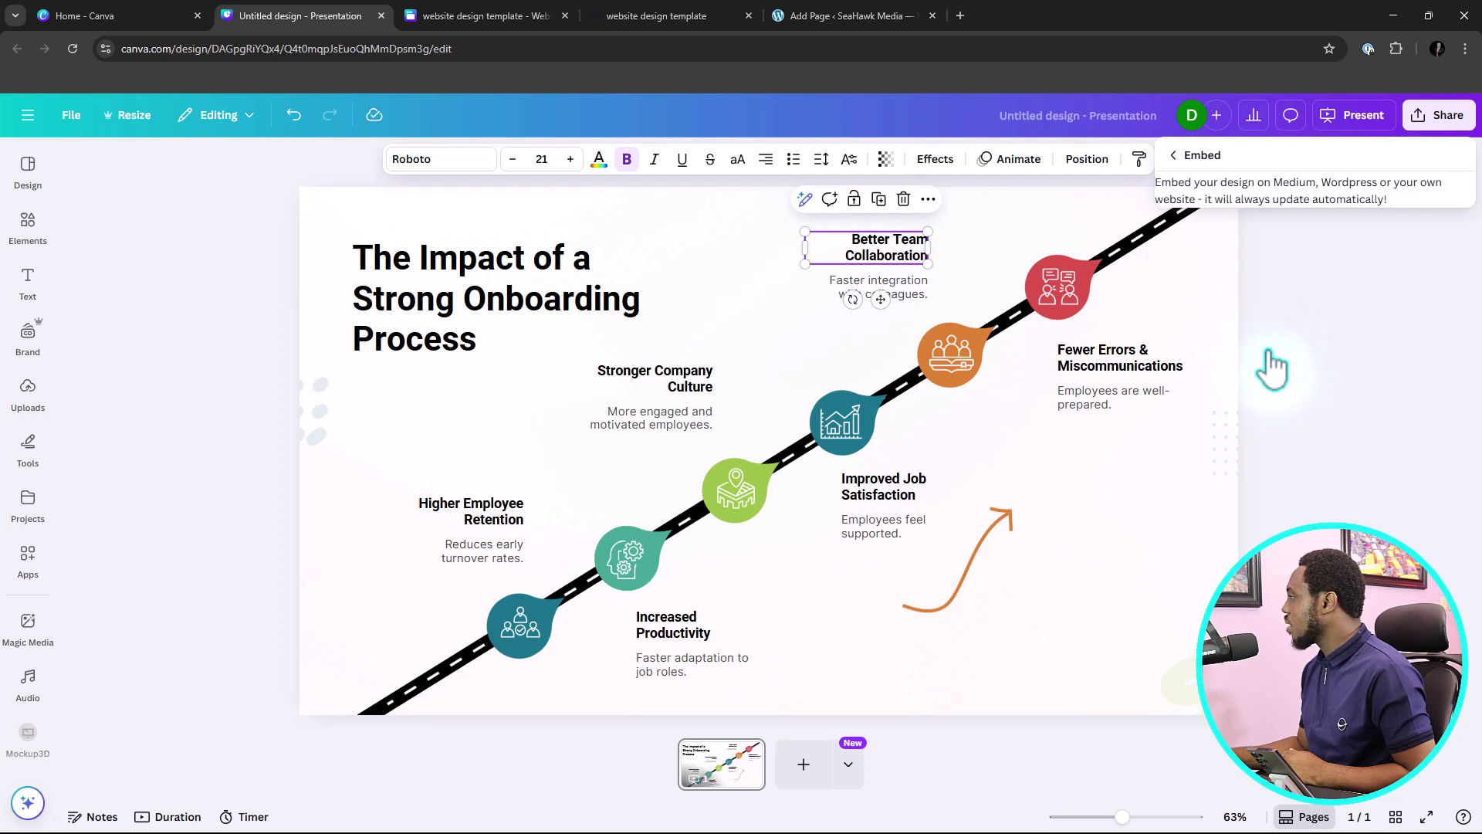
{"action": "left_click", "coordinate": [1276, 253]}
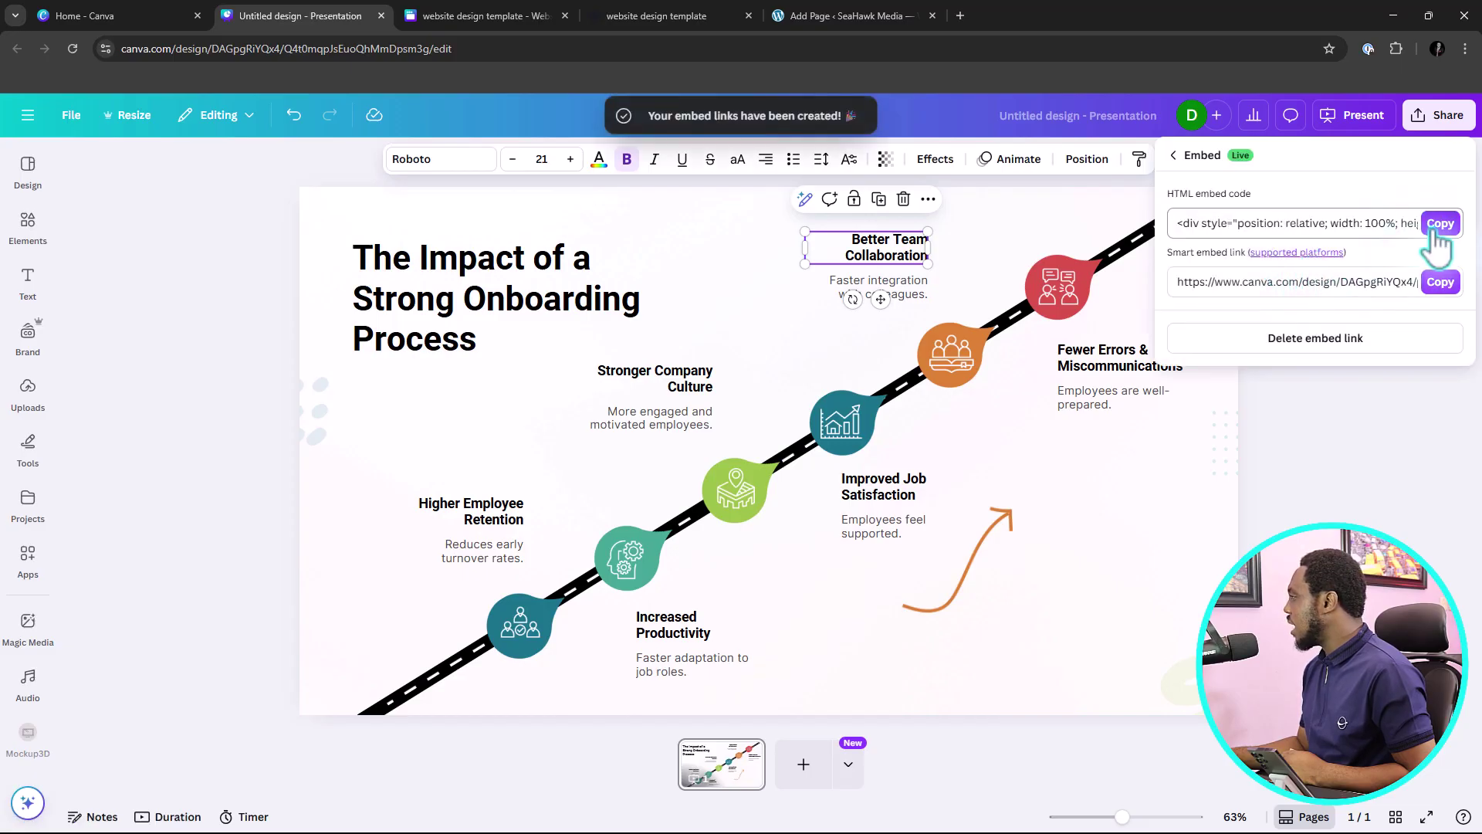
{"action": "left_click", "coordinate": [1439, 225]}
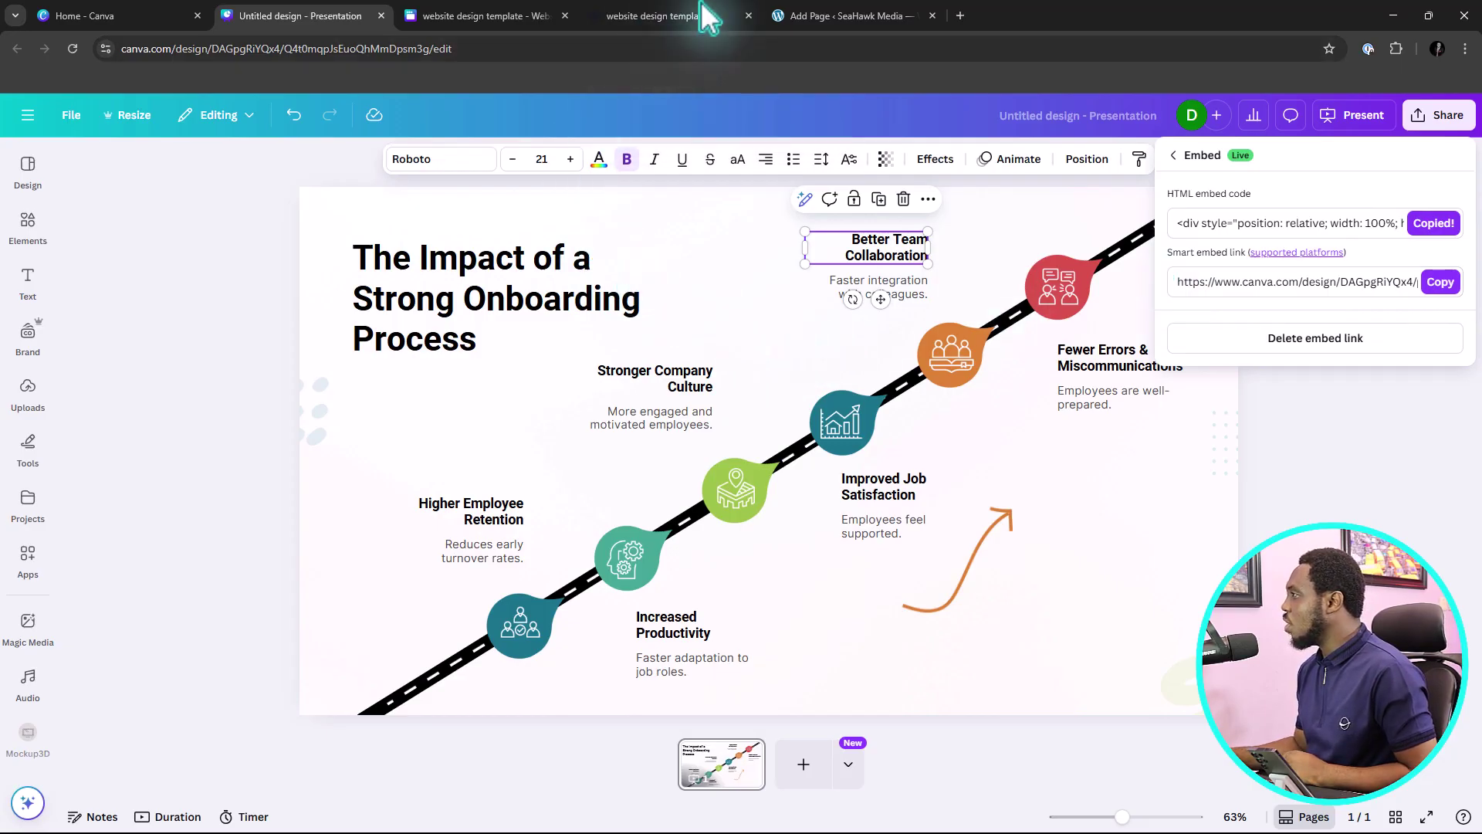
Switch to the WordPress page editor and replace the Custom HTML block's code with the copied presentation embed code
{"action": "left_click", "coordinate": [849, 16]}
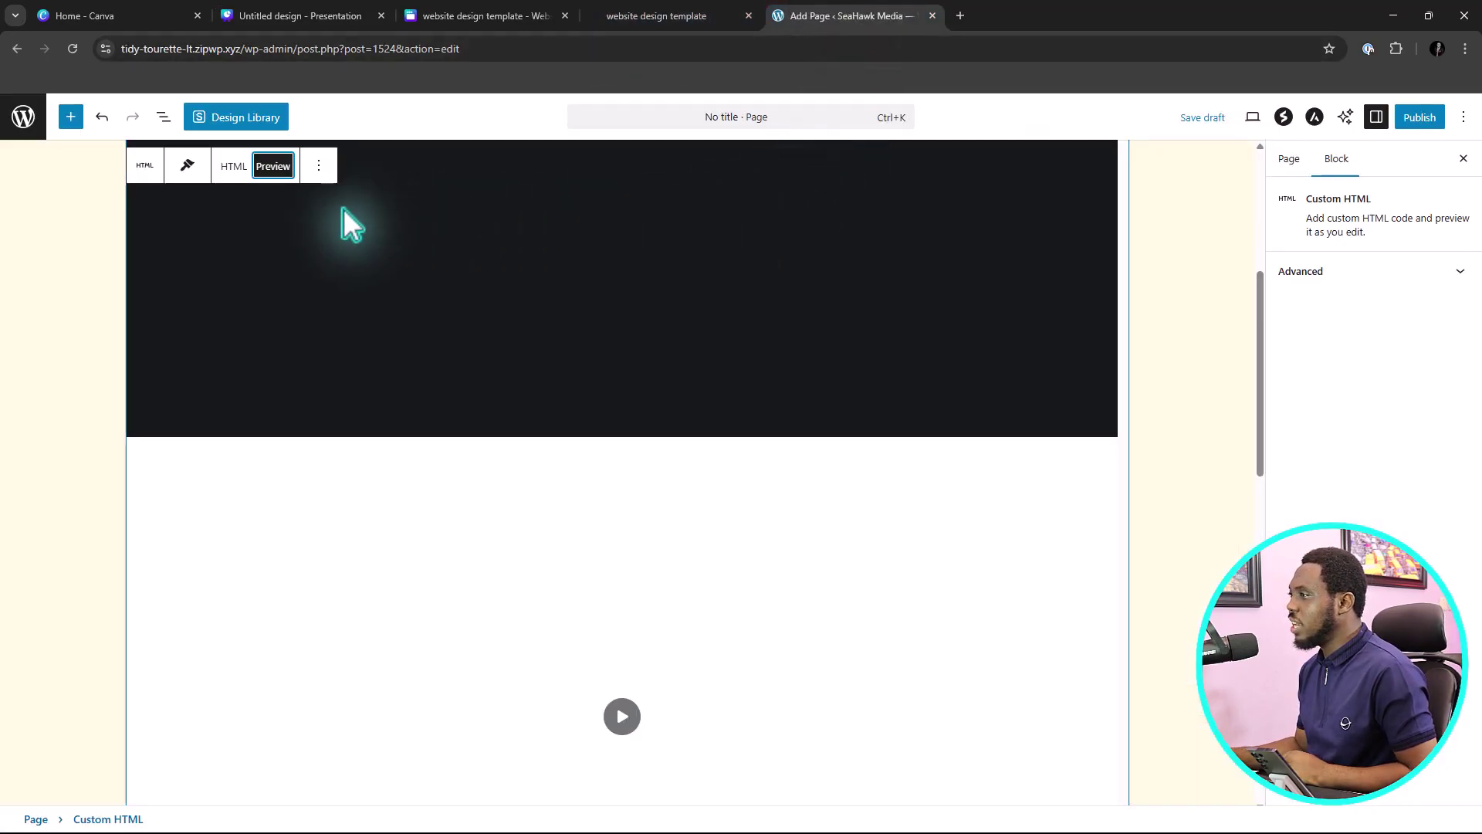
{"action": "left_click", "coordinate": [233, 167]}
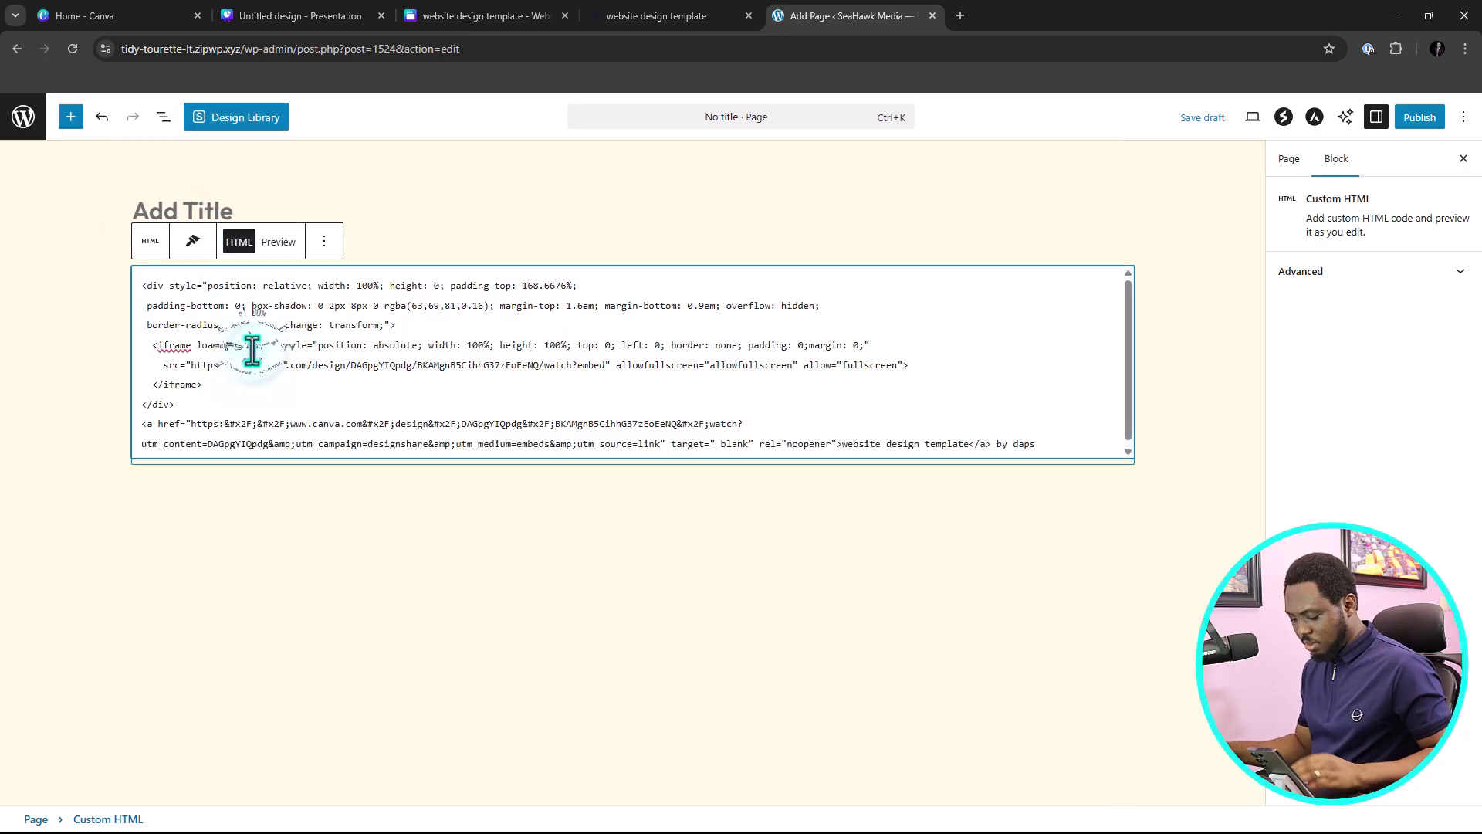
{"action": "key", "text": "ctrl+a"}
{"action": "key", "text": "BackSpace"}
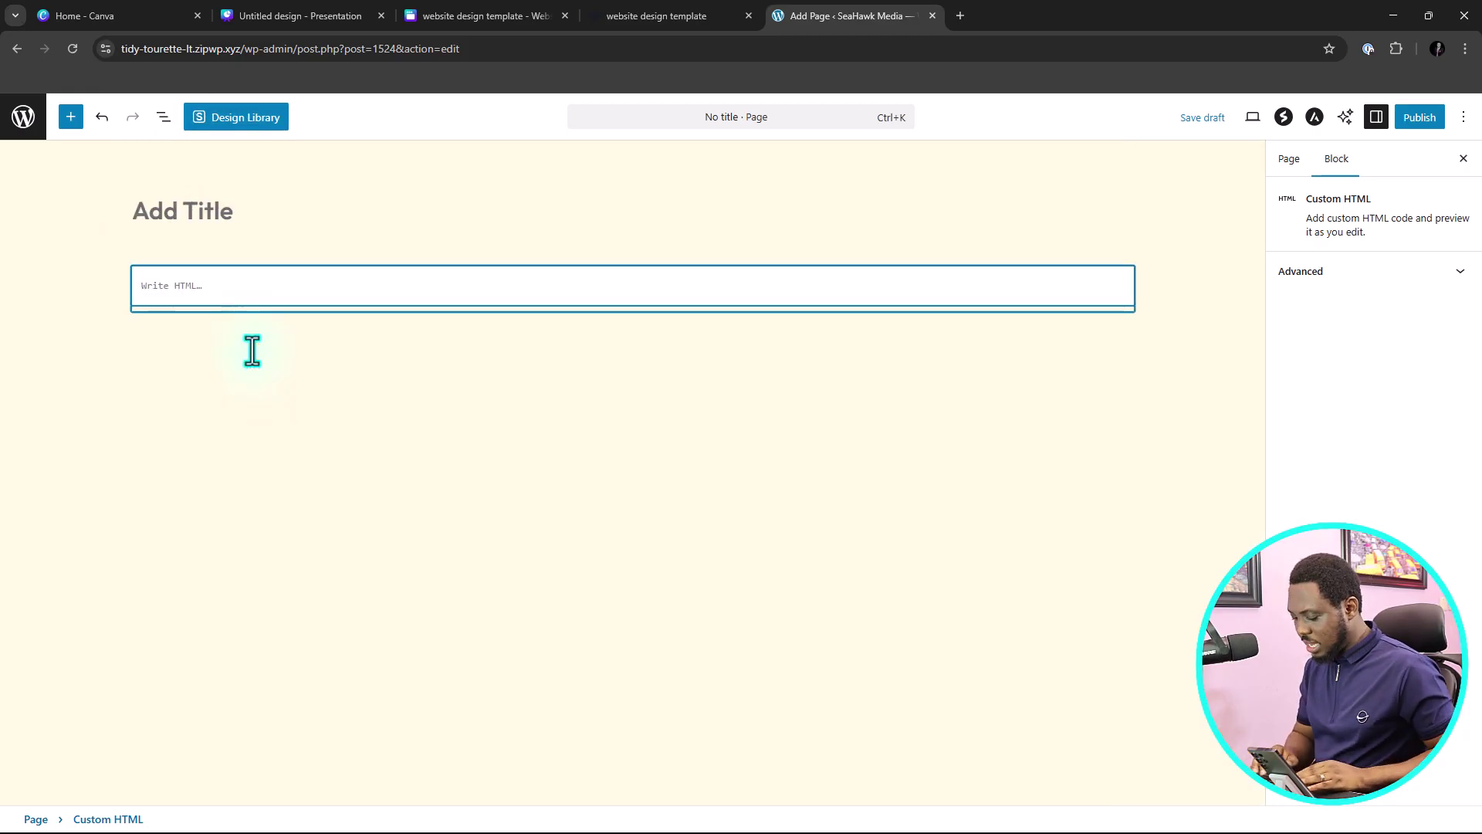
{"action": "key", "text": "ctrl+v"}
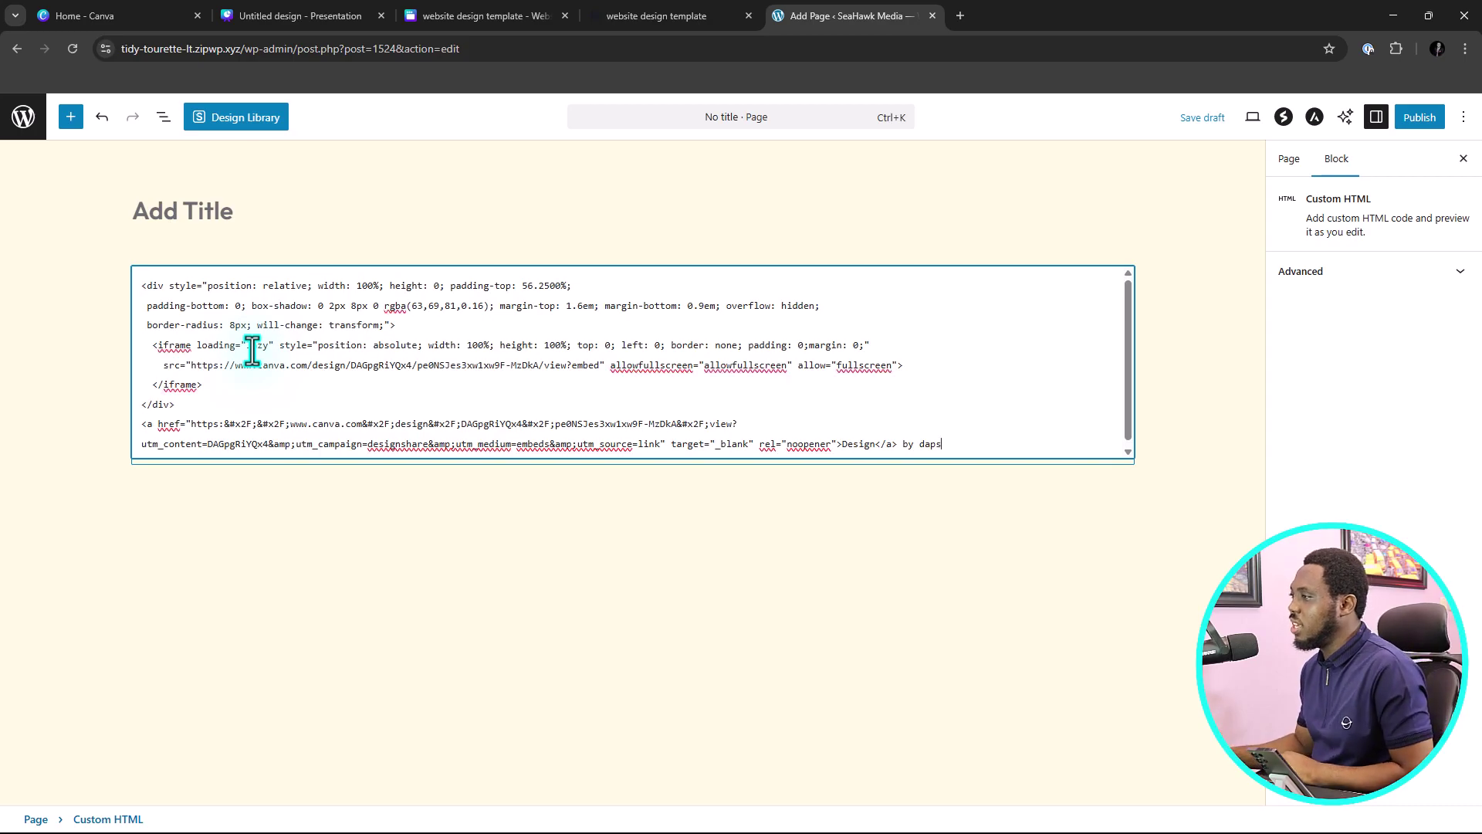
Preview the embedded presentation in the Custom HTML block and look at the attribution line beneath it
{"action": "left_click", "coordinate": [276, 242]}
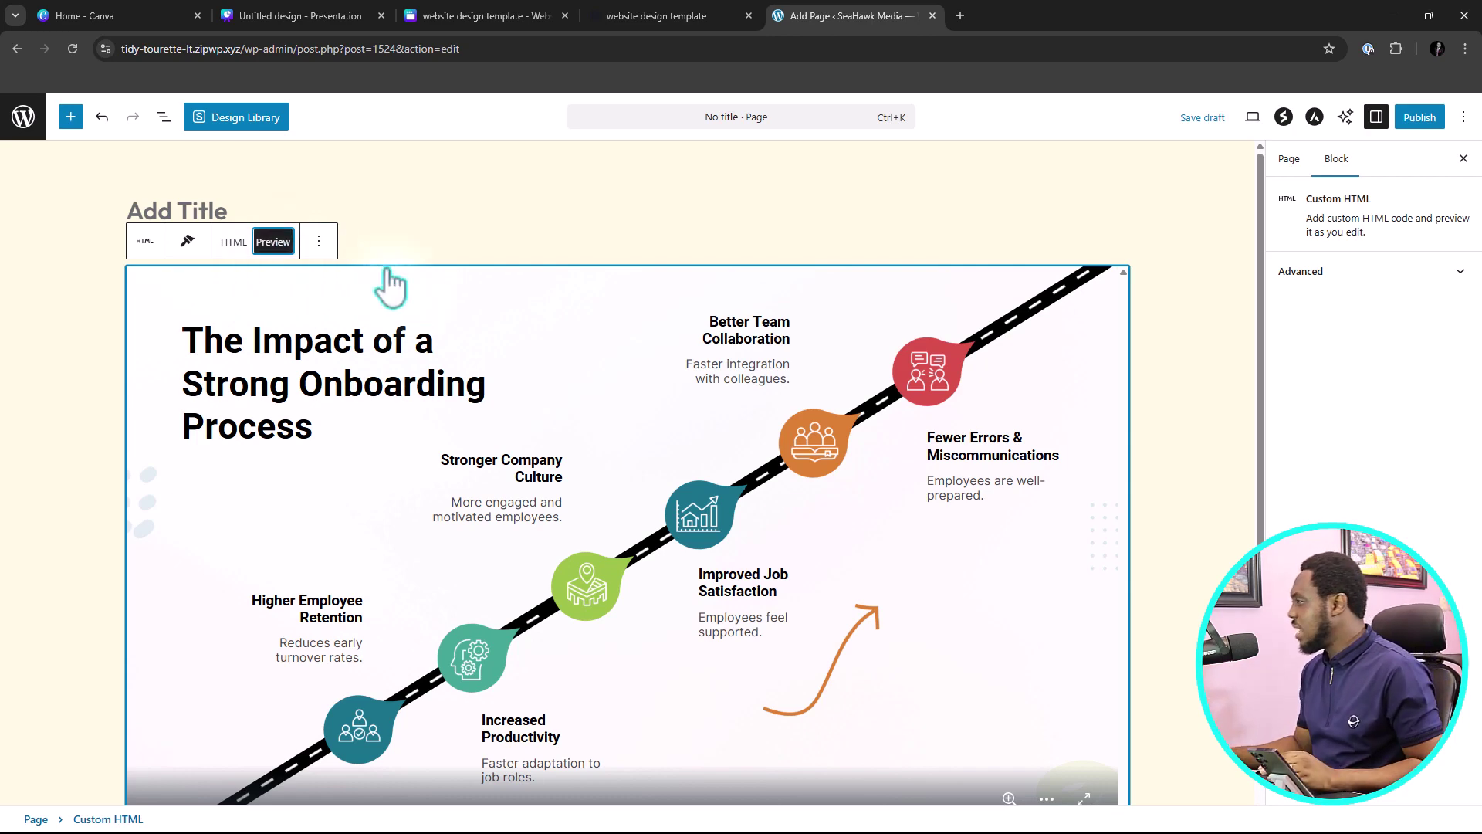
{"action": "scroll", "coordinate": [1230, 368], "scroll_direction": "down", "scroll_amount": 3}
{"action": "scroll", "coordinate": [1231, 367], "scroll_direction": "up", "scroll_amount": 1}
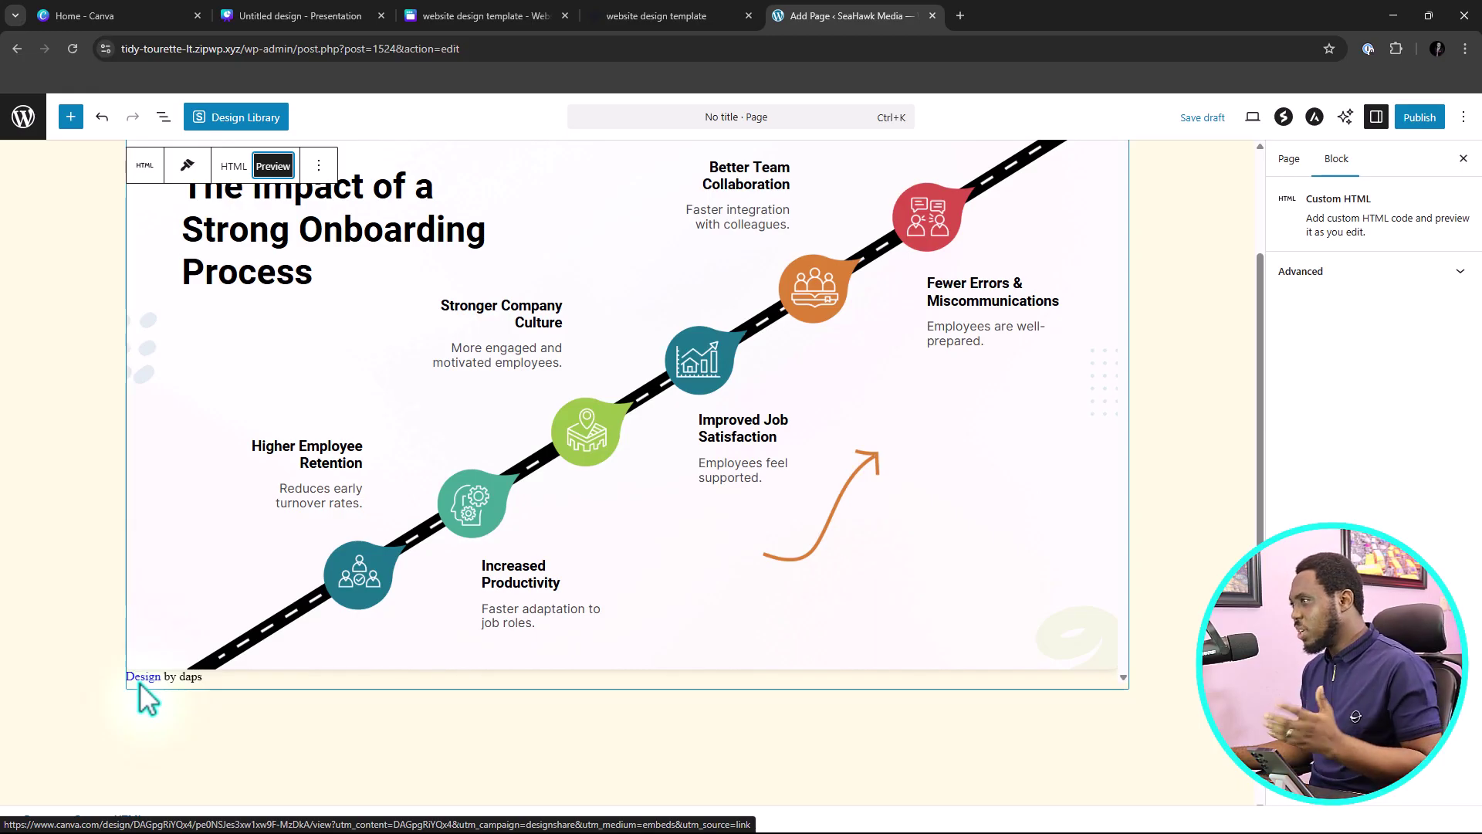
Delete the attribution link code after the closing div in the Custom HTML block and preview the cleaned embed
{"action": "left_click", "coordinate": [232, 166]}
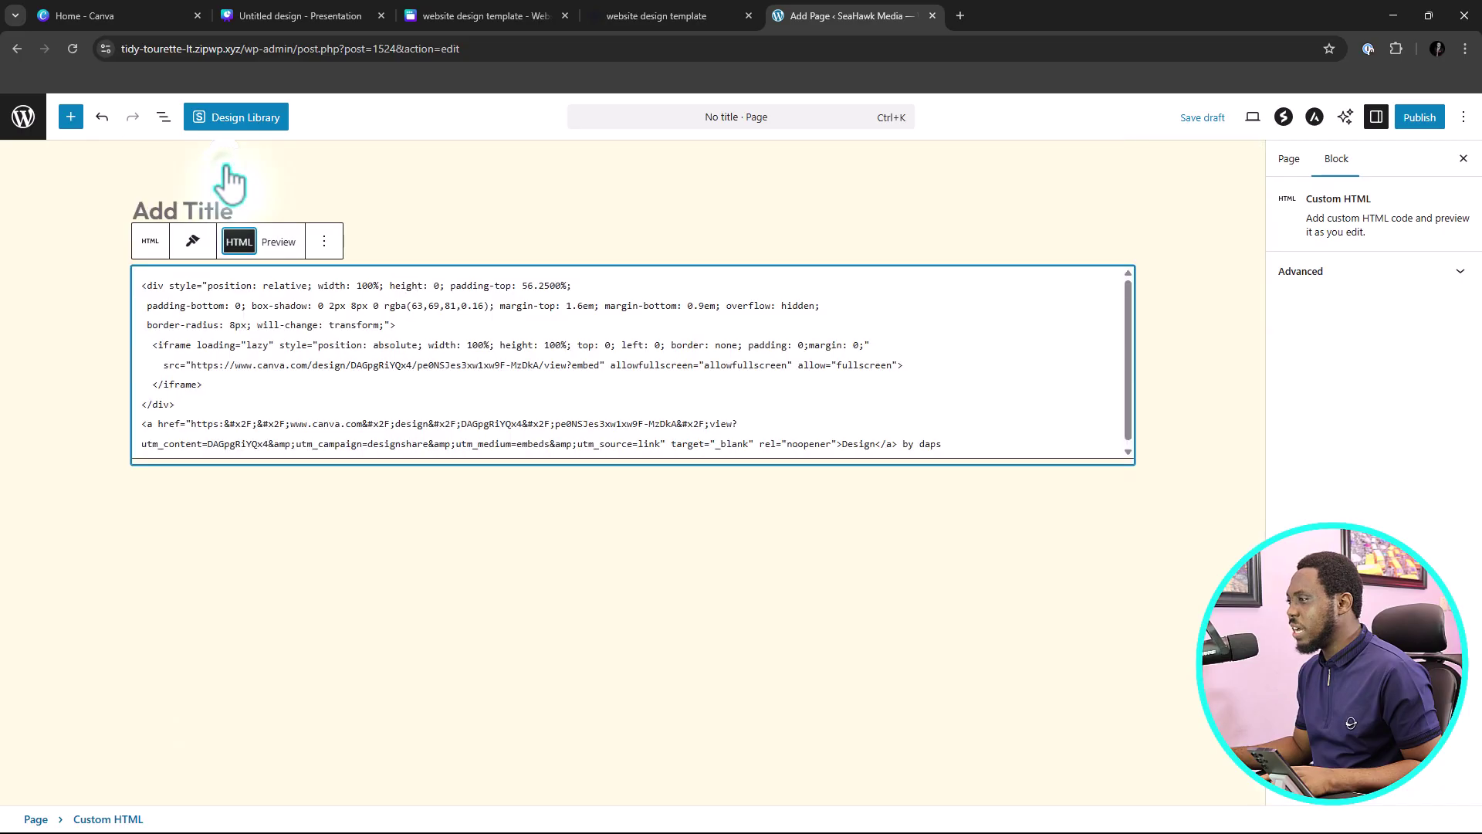
{"action": "left_click", "coordinate": [331, 306]}
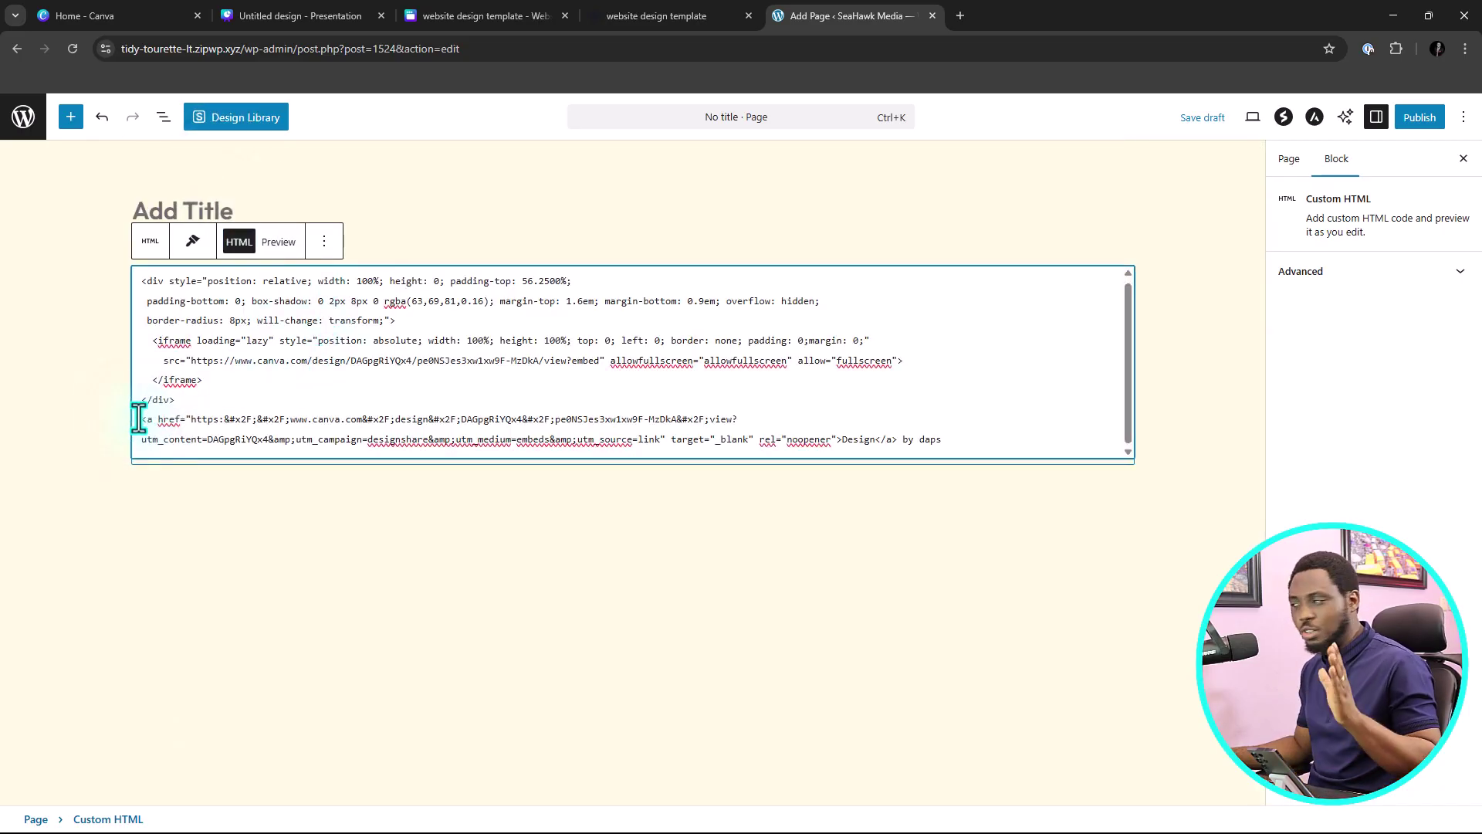
{"action": "left_click_drag", "start_coordinate": [326, 427], "coordinate": [950, 433]}
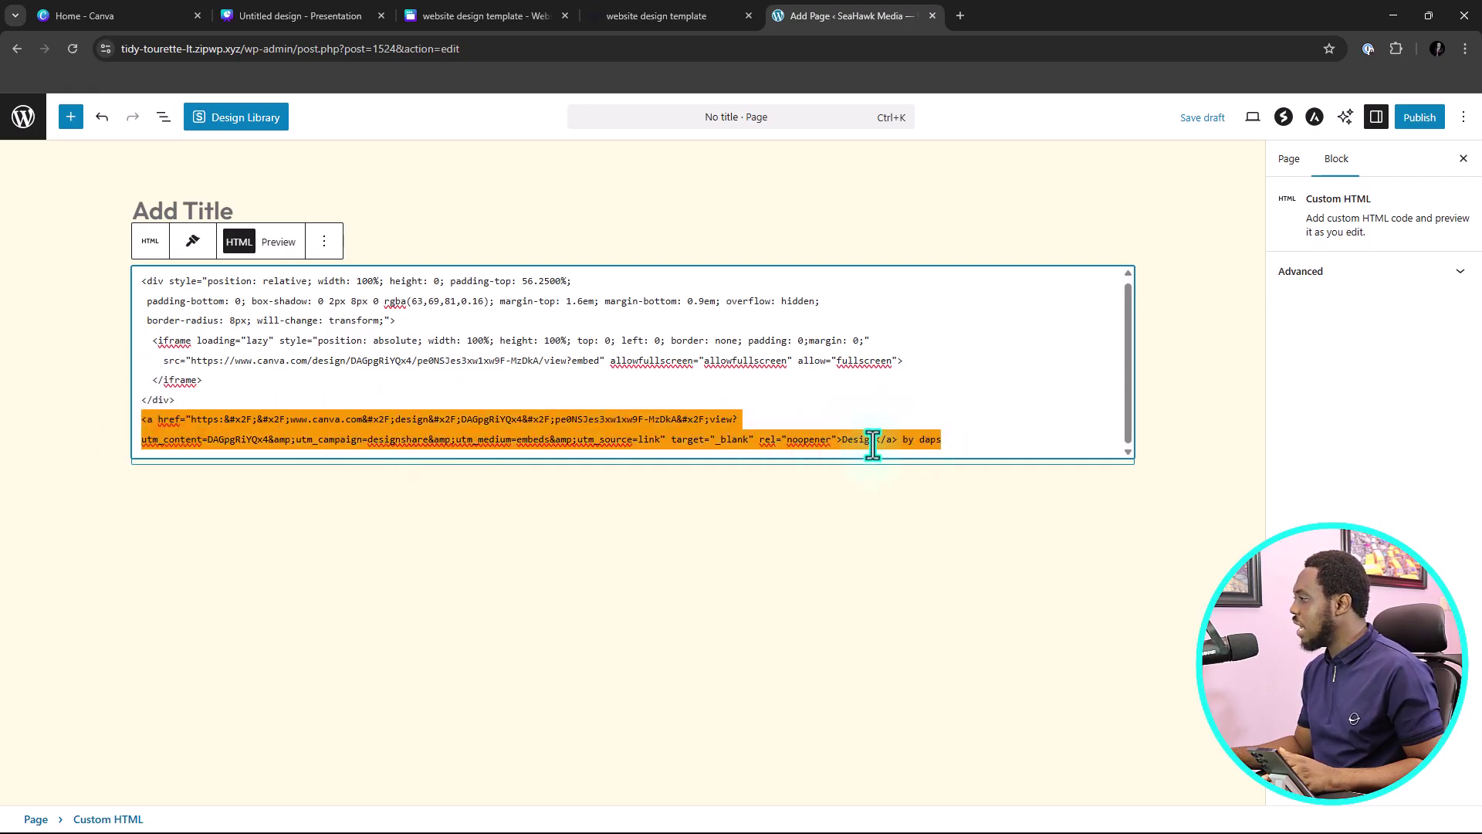
{"action": "key", "text": "BackSpace"}
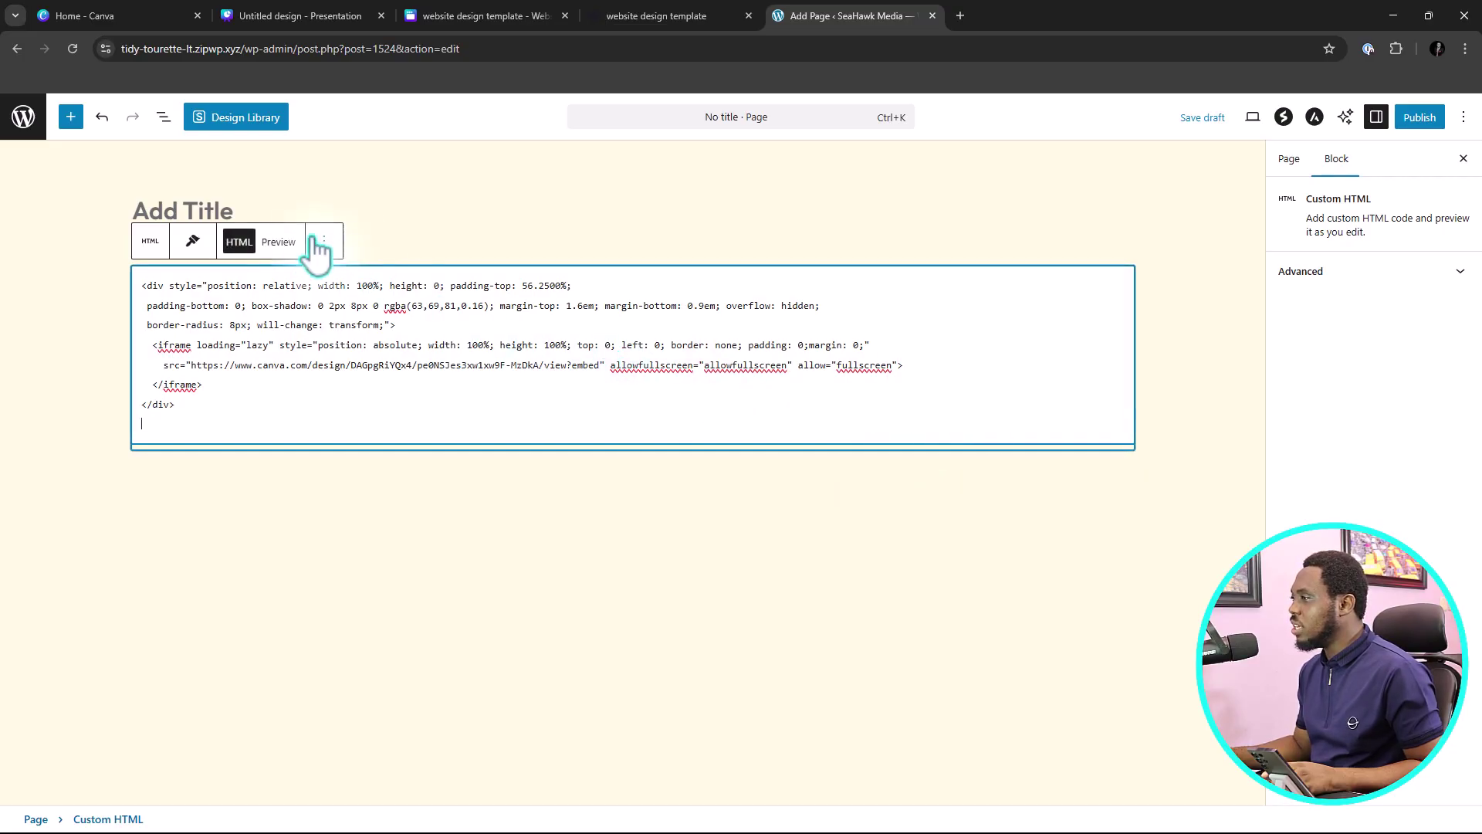
{"action": "left_click", "coordinate": [287, 244]}
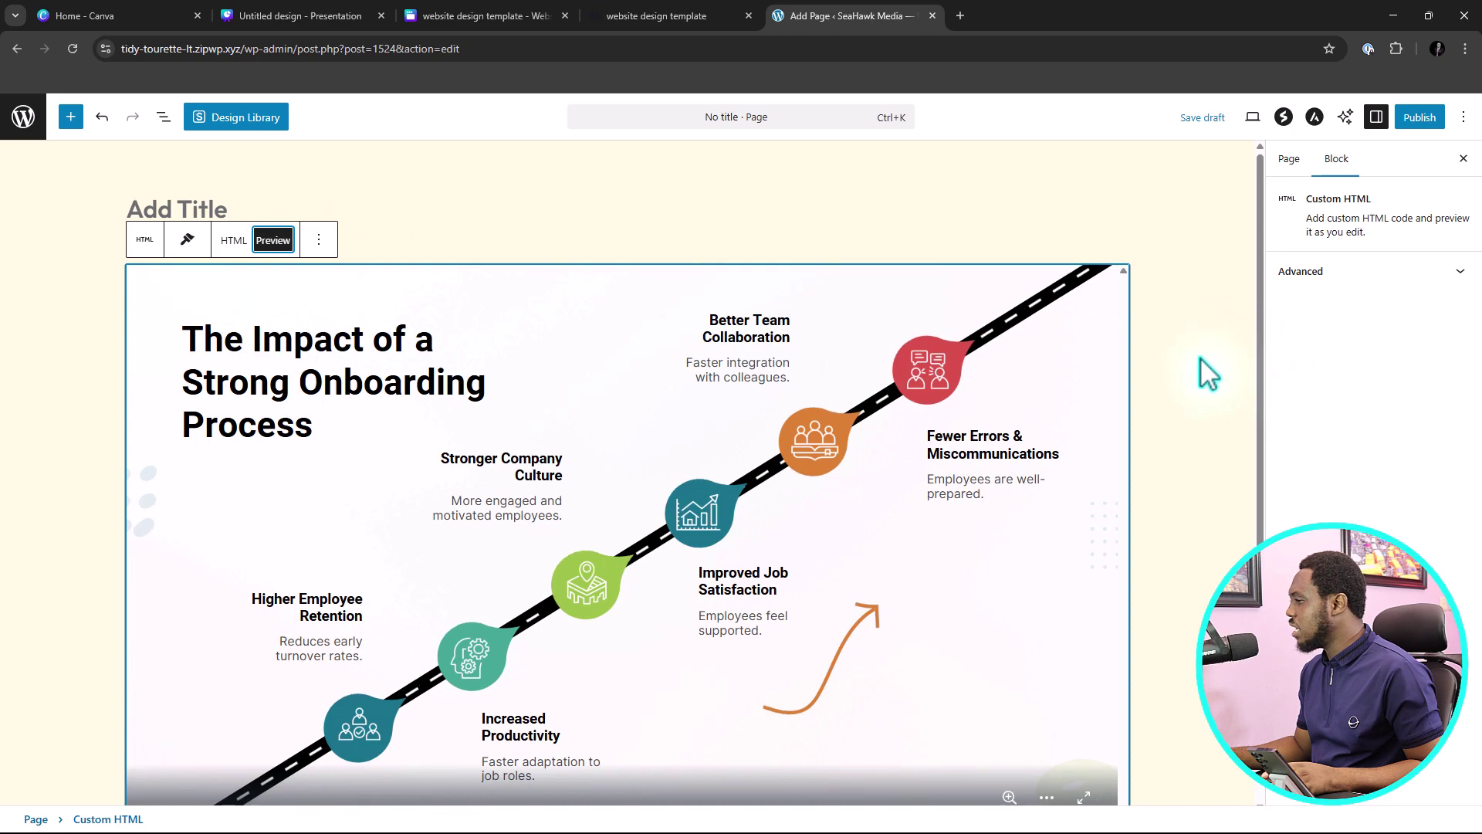
{"action": "scroll", "coordinate": [1208, 372], "scroll_direction": "down", "scroll_amount": 3}
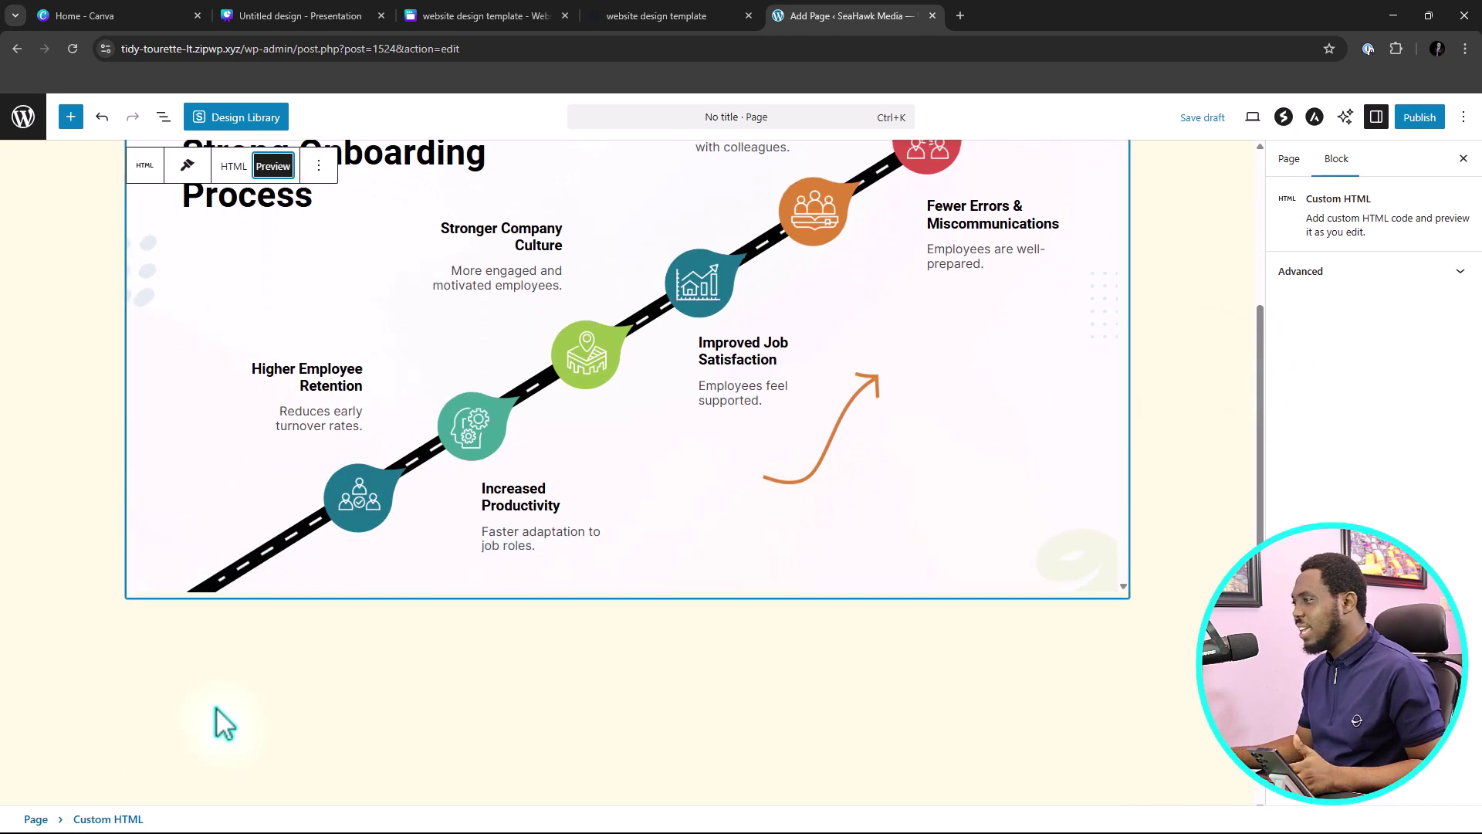
{"action": "scroll", "coordinate": [216, 707], "scroll_direction": "up", "scroll_amount": 3}
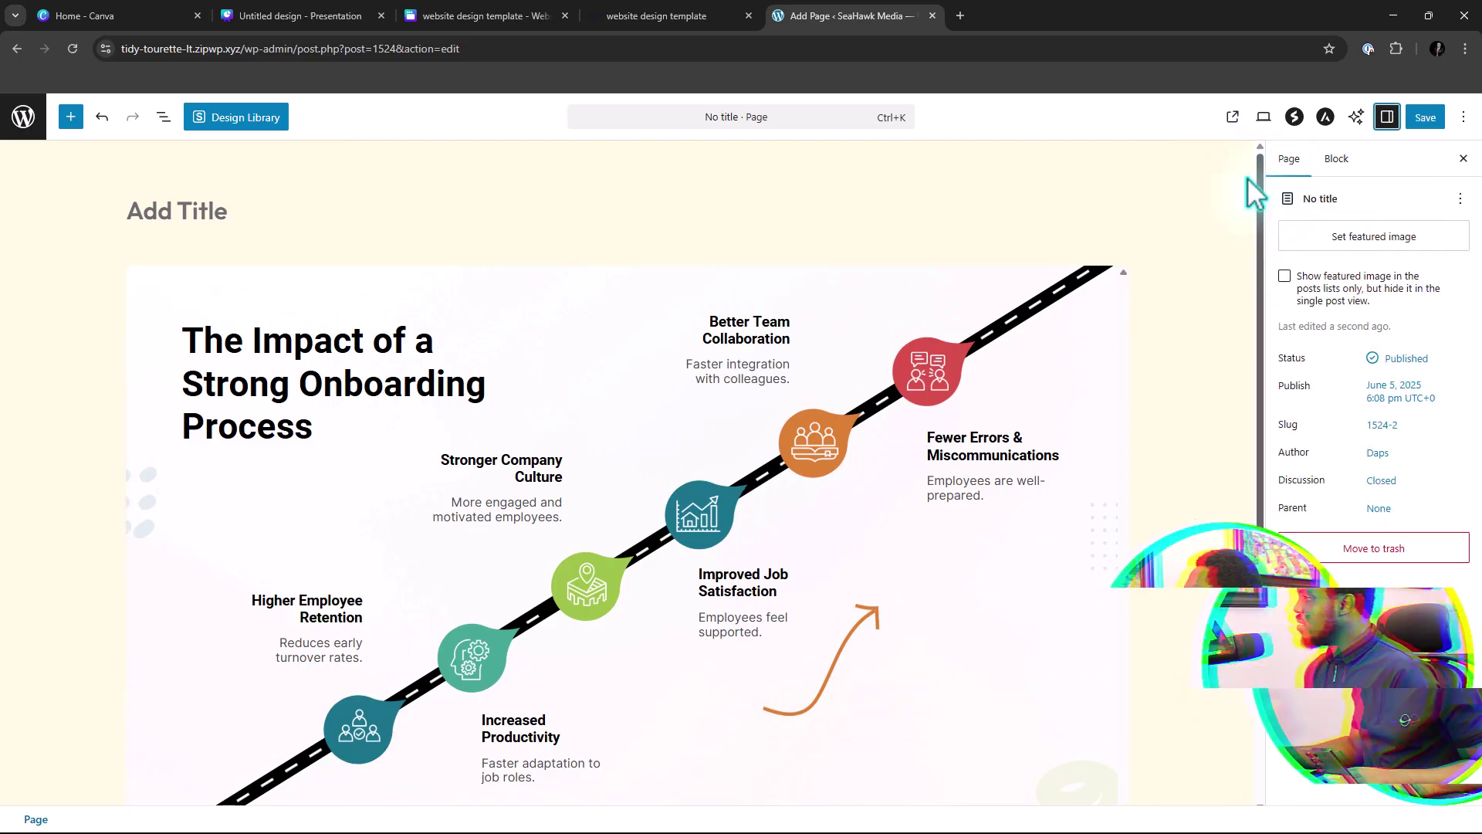
Save the WordPress page and view the live page in a new browser tab
{"action": "left_click", "coordinate": [1427, 120]}
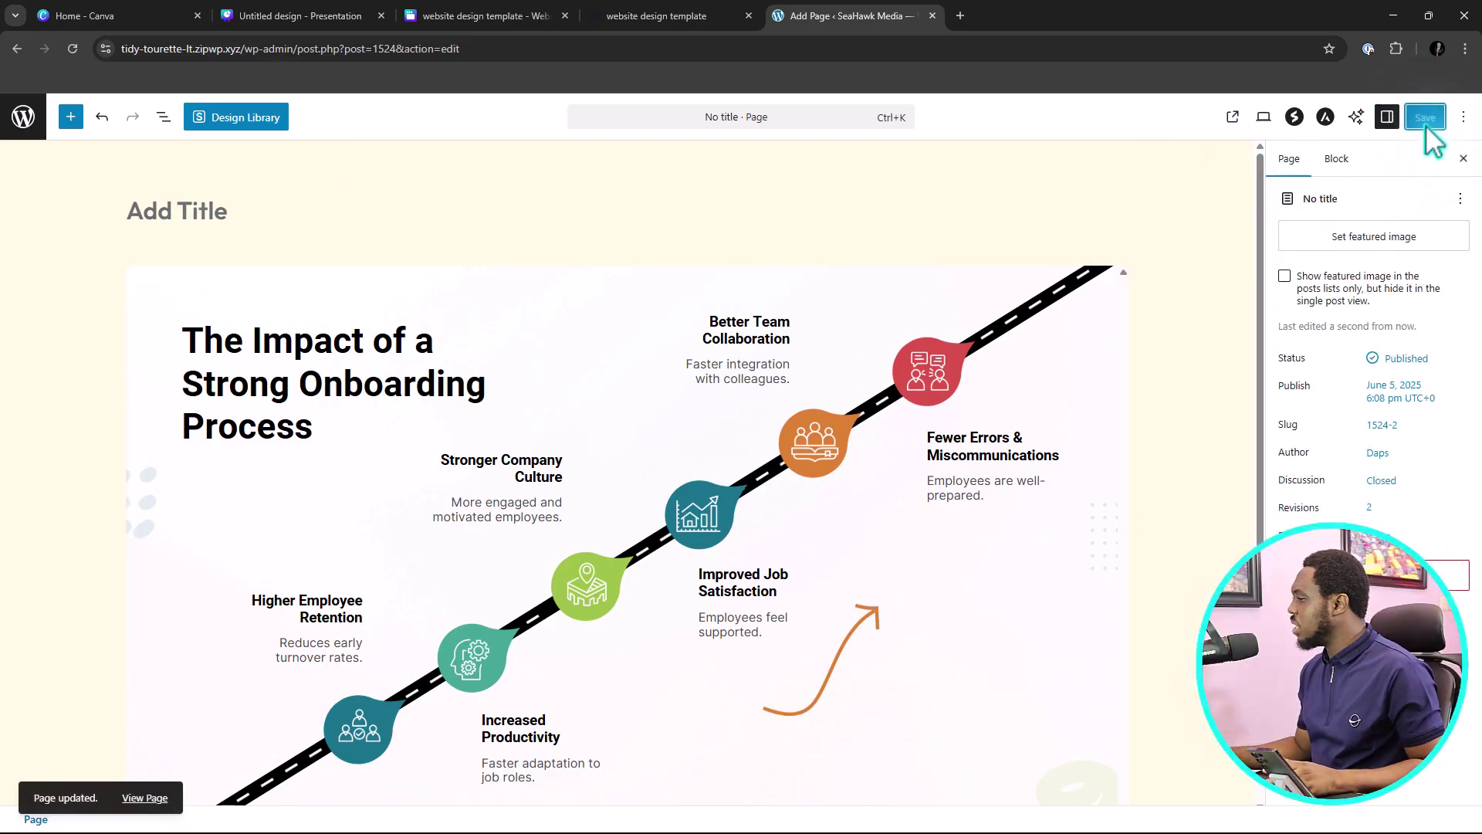
{"action": "right_click", "coordinate": [149, 803]}
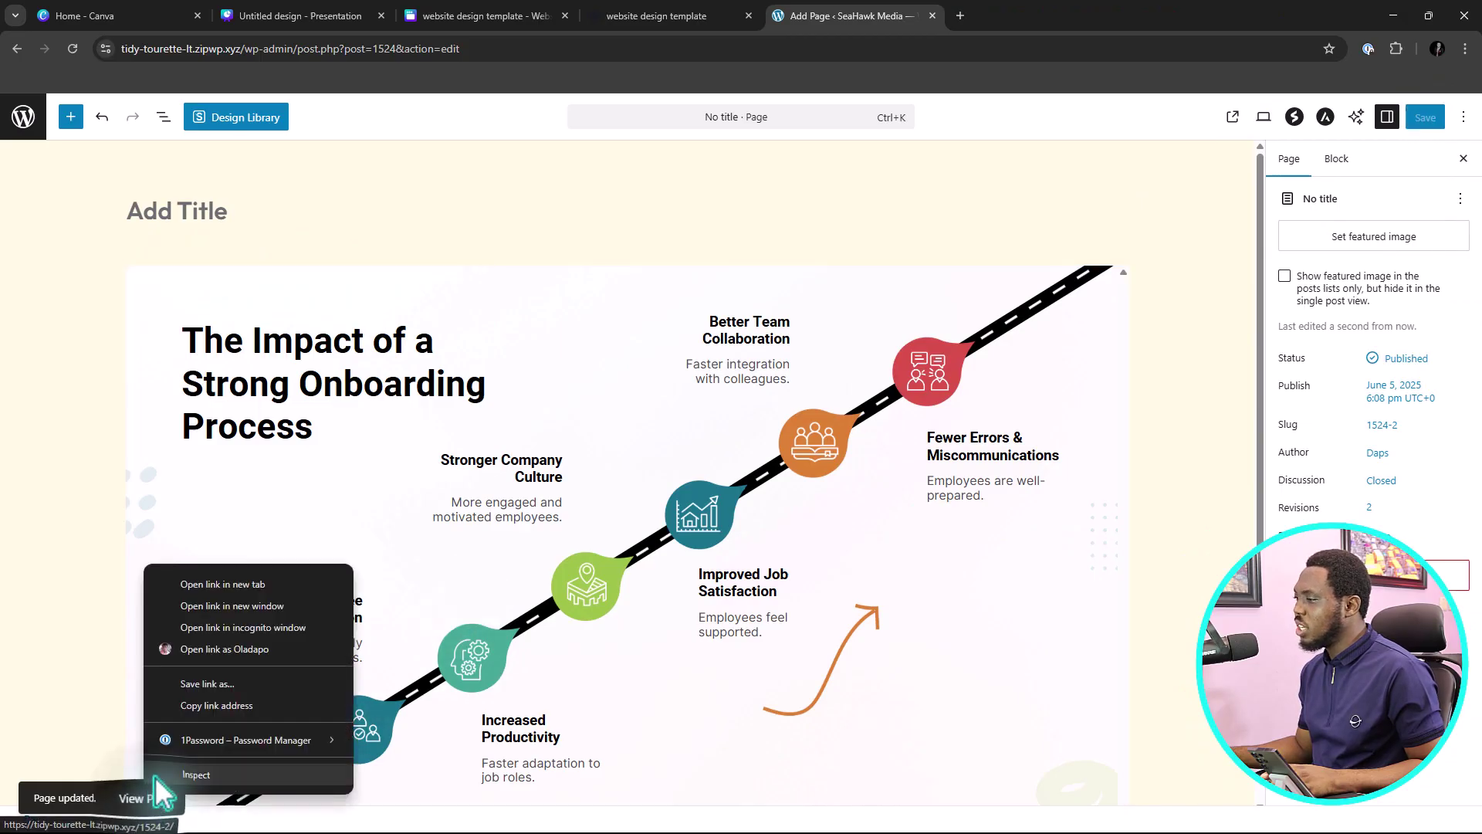
{"action": "left_click", "coordinate": [244, 581]}
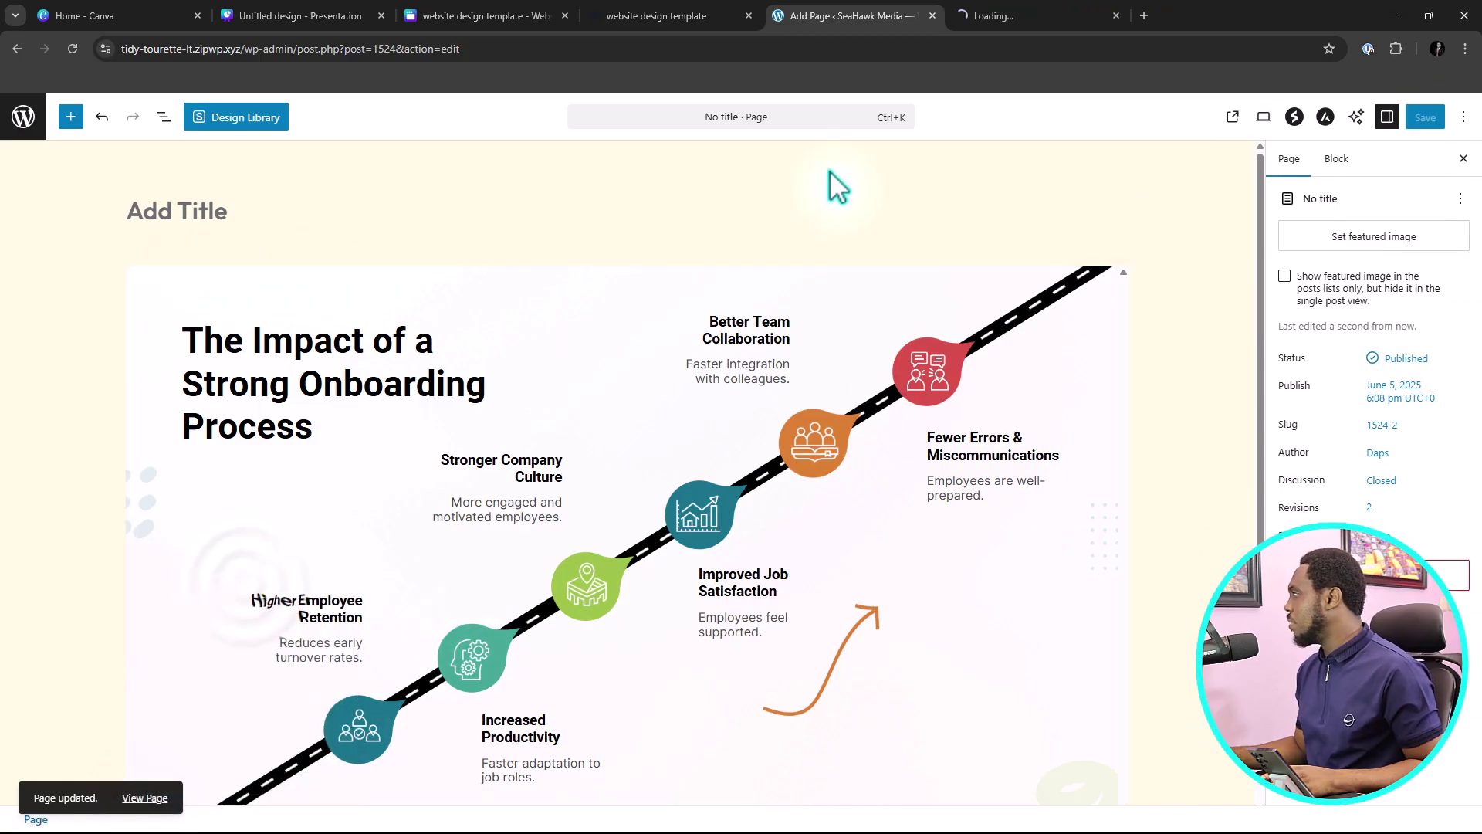
{"action": "left_click", "coordinate": [1039, 15]}
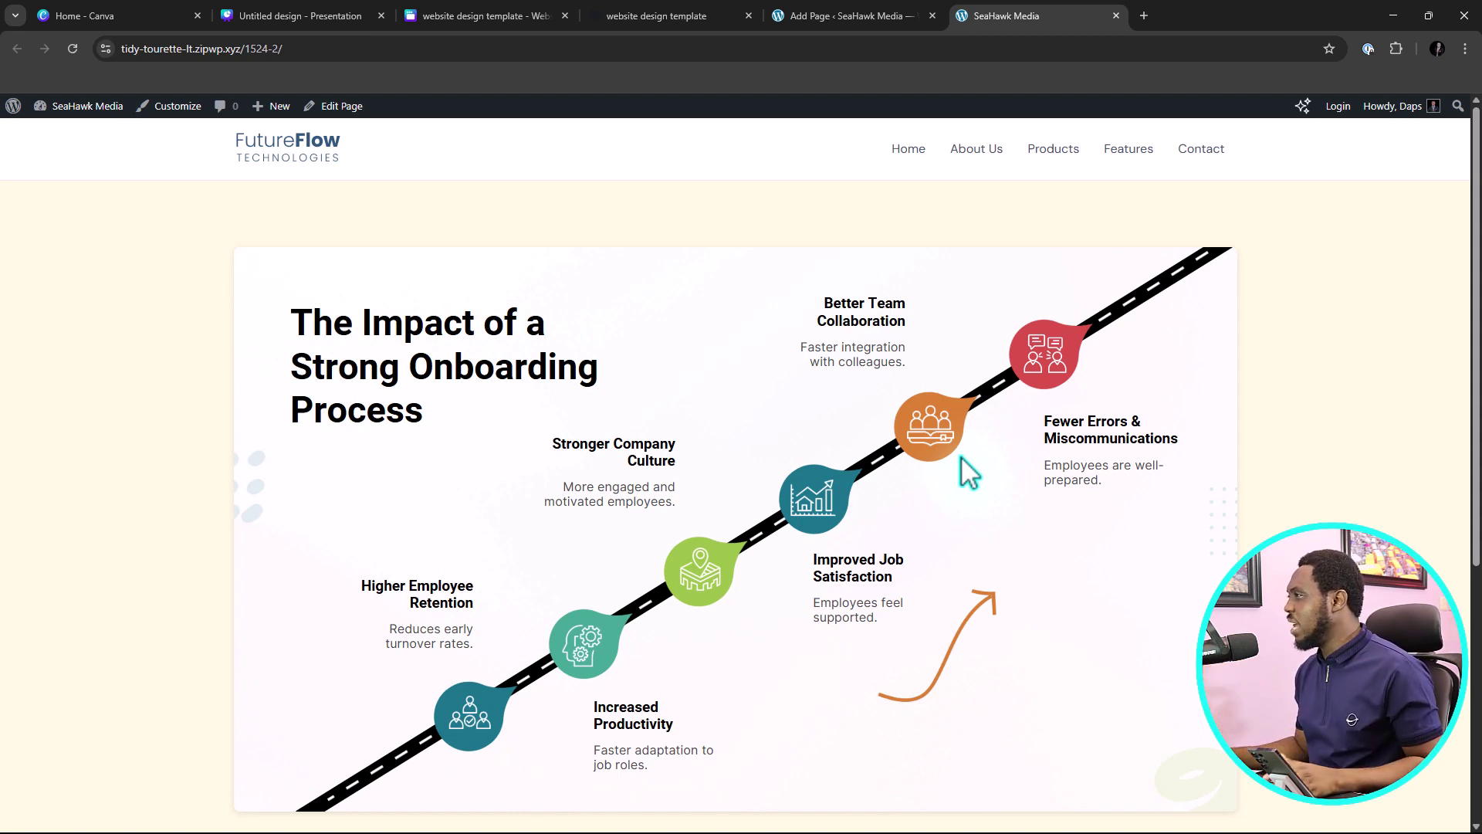
Return to the Canva presentation and replace the "Better Team Collaboration" heading with a sentence stating the presenter's name
{"action": "left_click", "coordinate": [470, 15]}
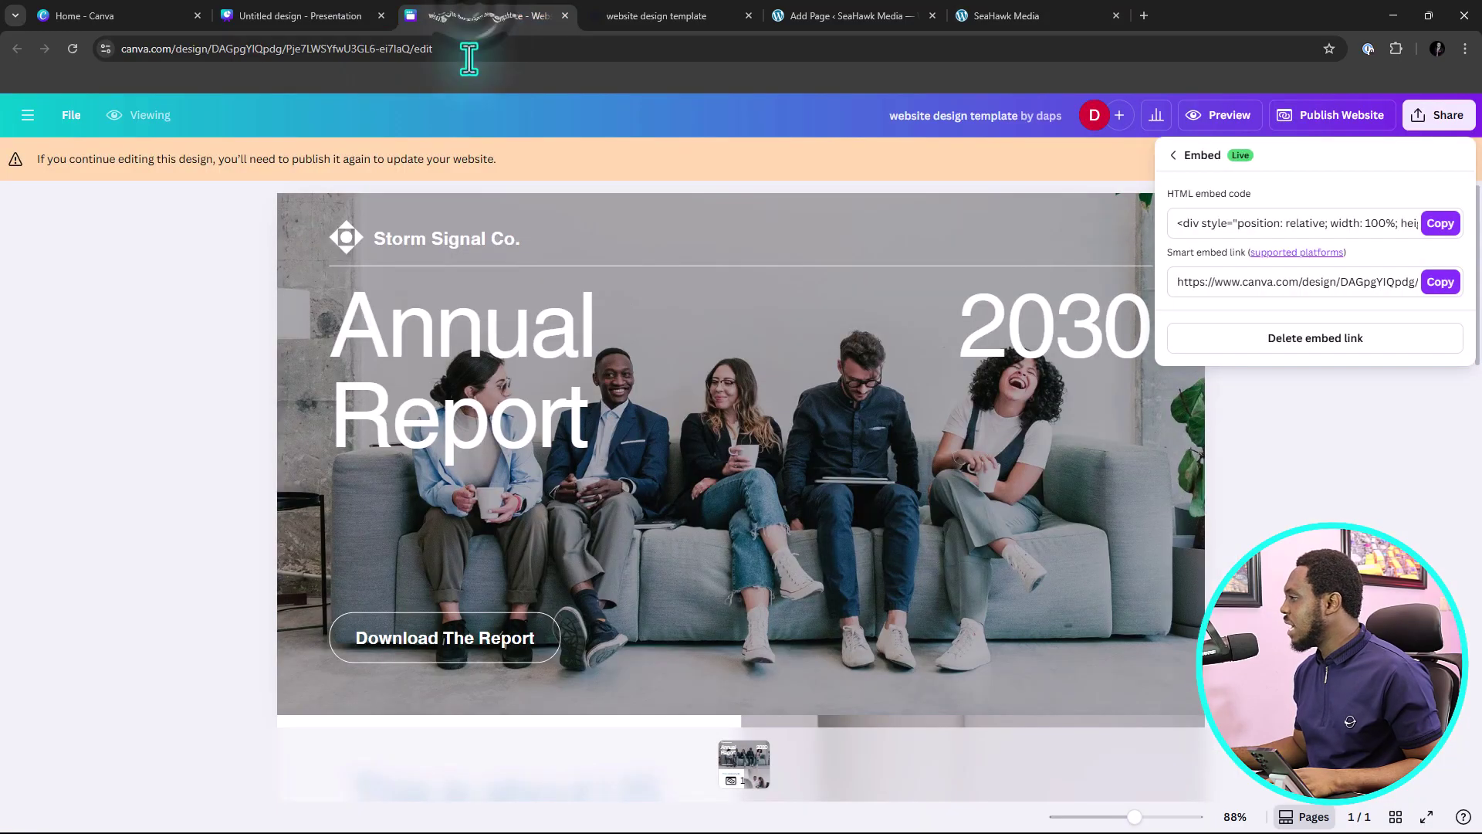
{"action": "left_click", "coordinate": [308, 17]}
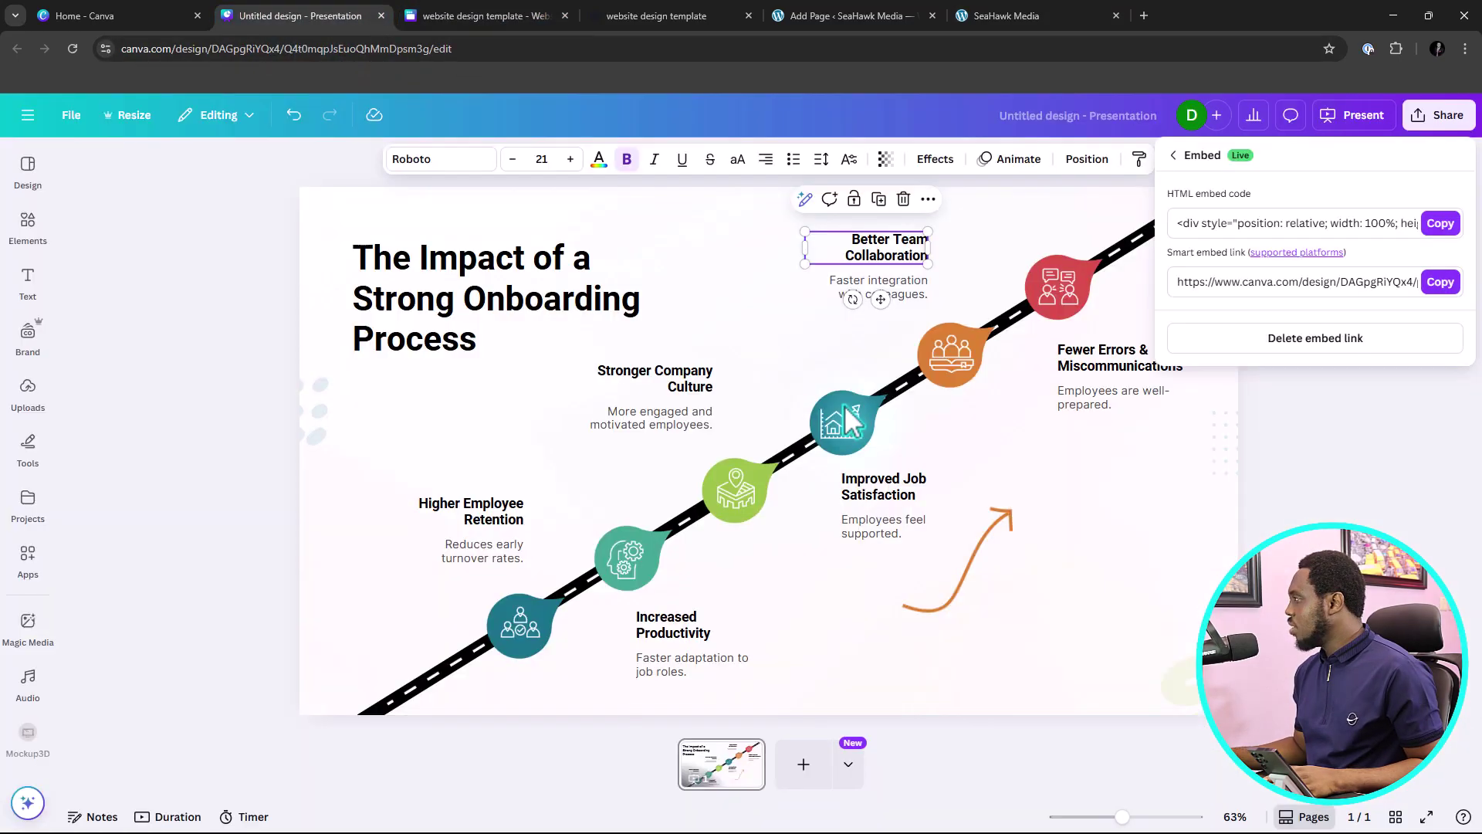
{"action": "left_click", "coordinate": [876, 245]}
{"action": "double_click", "coordinate": [875, 246]}
{"action": "type", "text": "My name is Daps"}
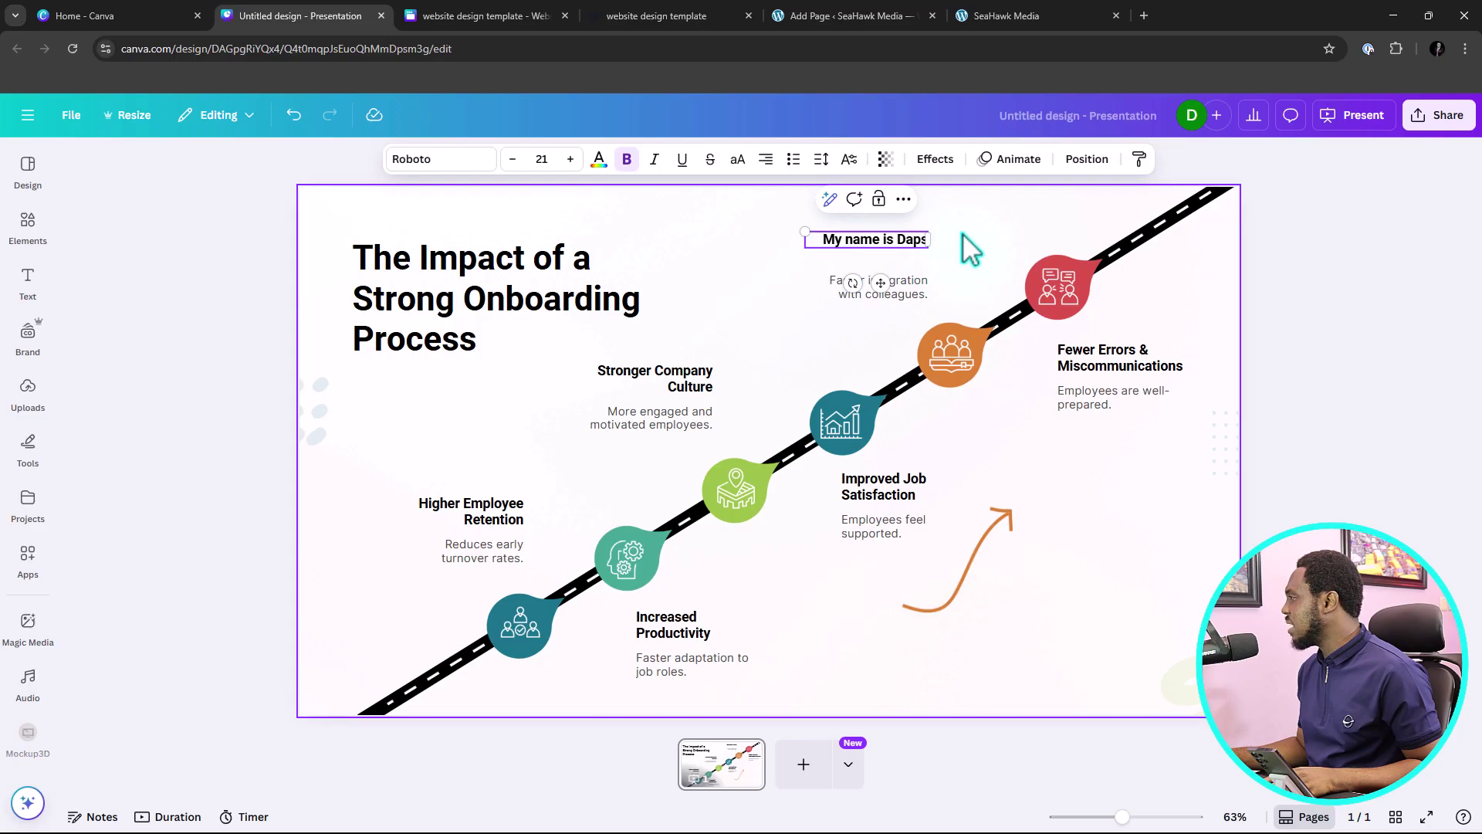
{"action": "left_click", "coordinate": [1319, 324]}
Reload the live WordPress page to check the edited heading in the embed, and return to the Canva website design
{"action": "left_click", "coordinate": [1034, 16]}
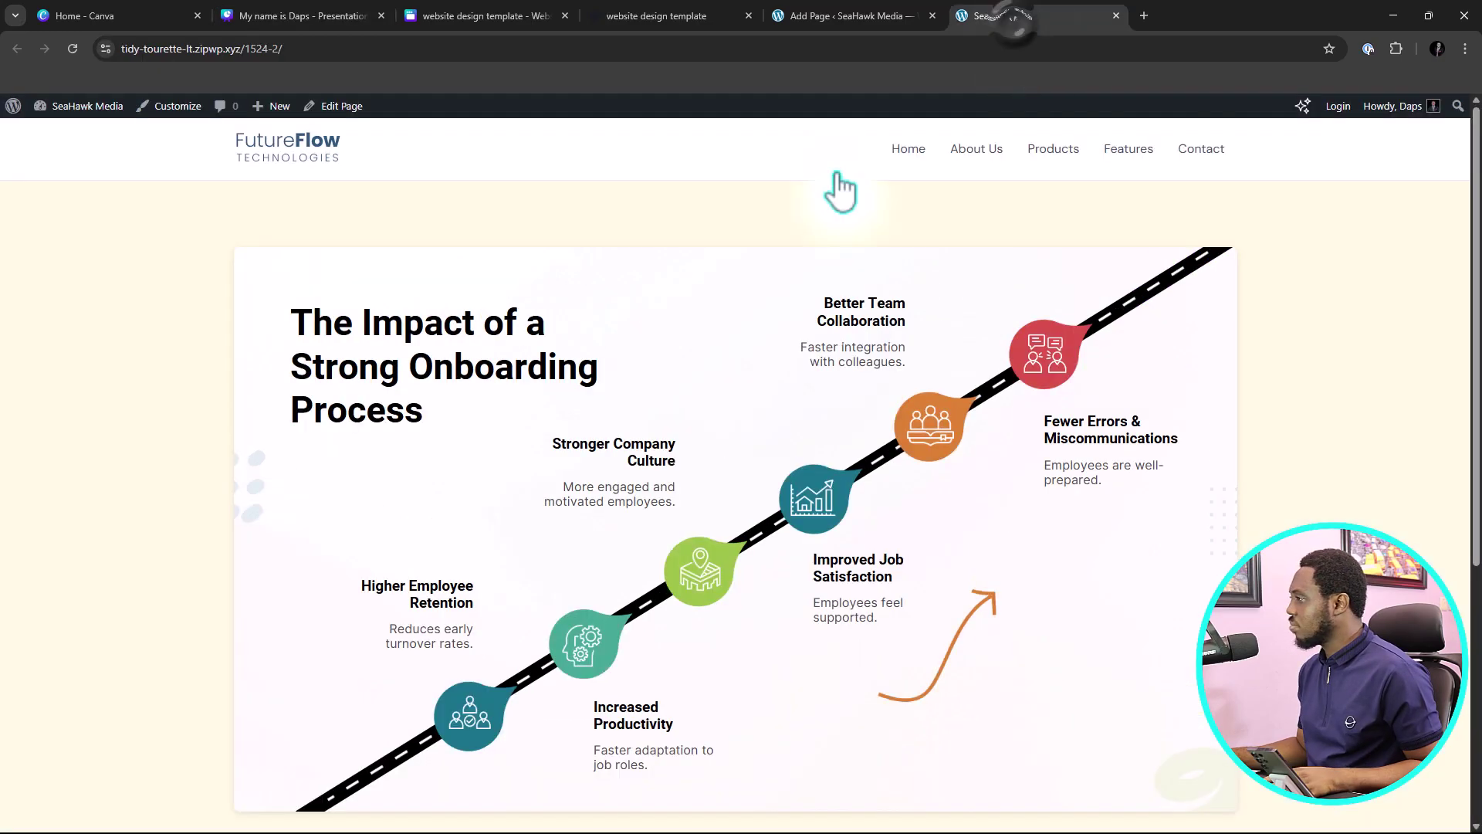
{"action": "left_click", "coordinate": [73, 47]}
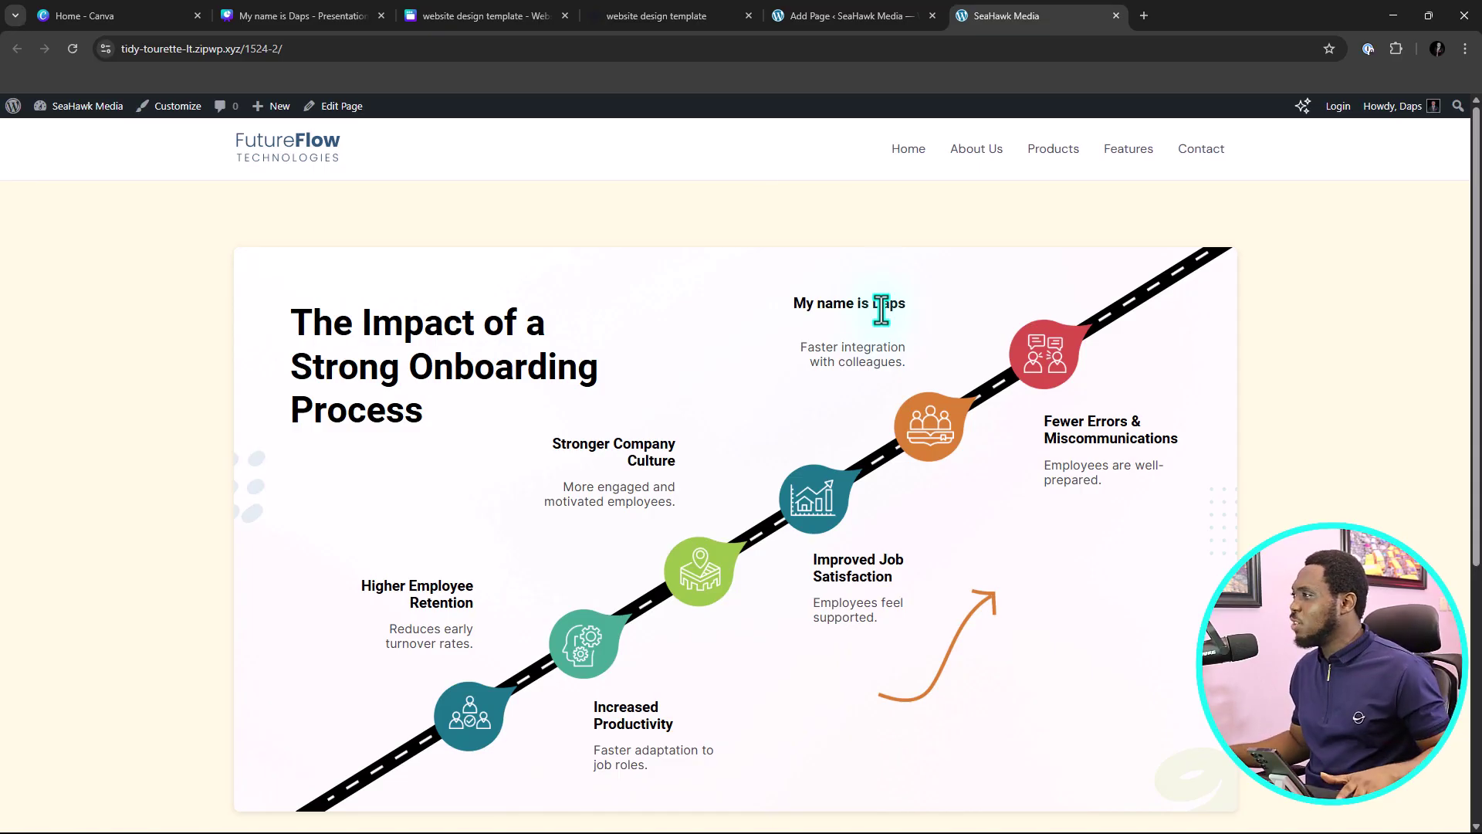
{"action": "left_click", "coordinate": [459, 9]}
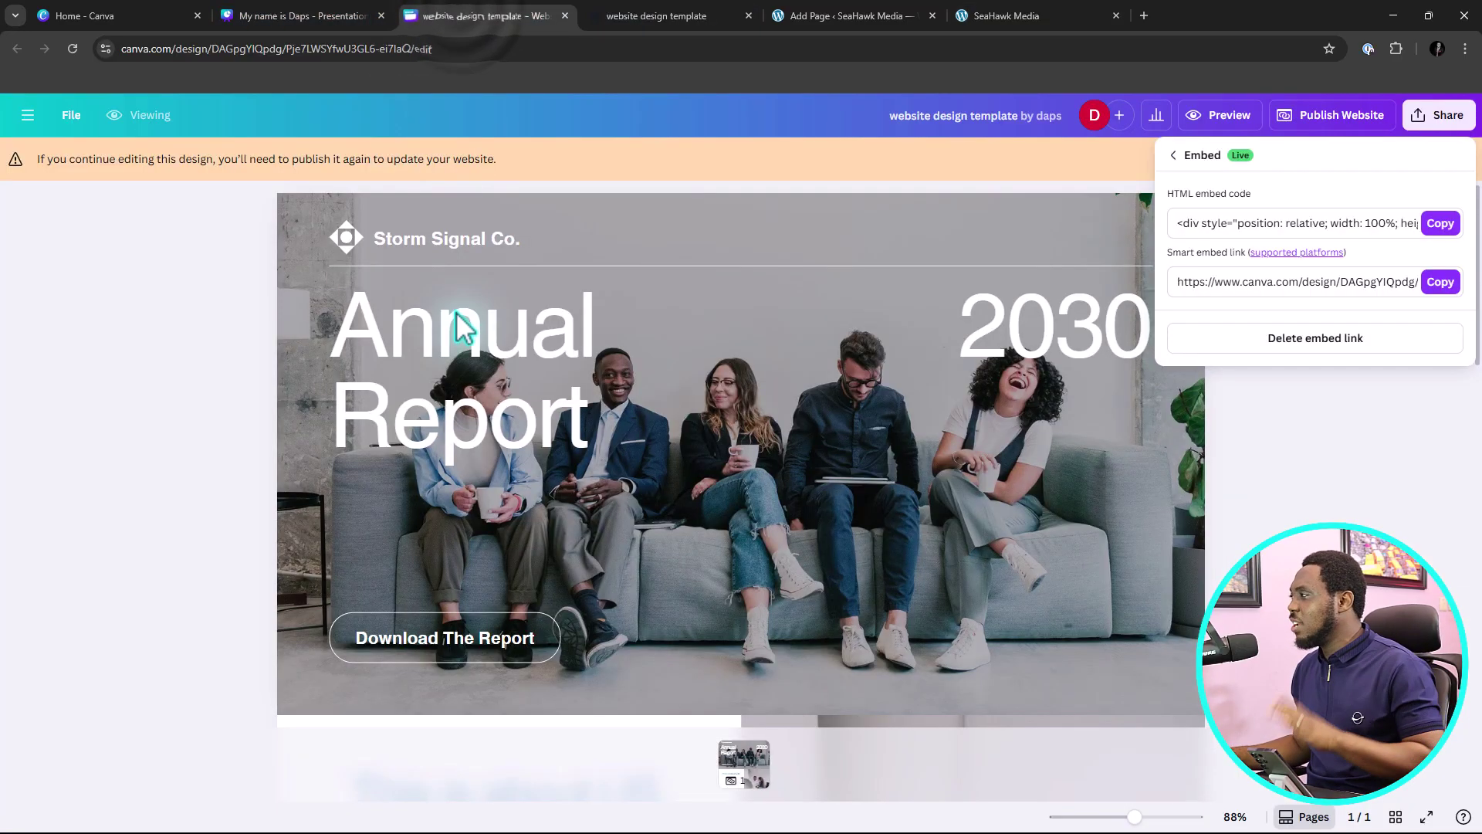